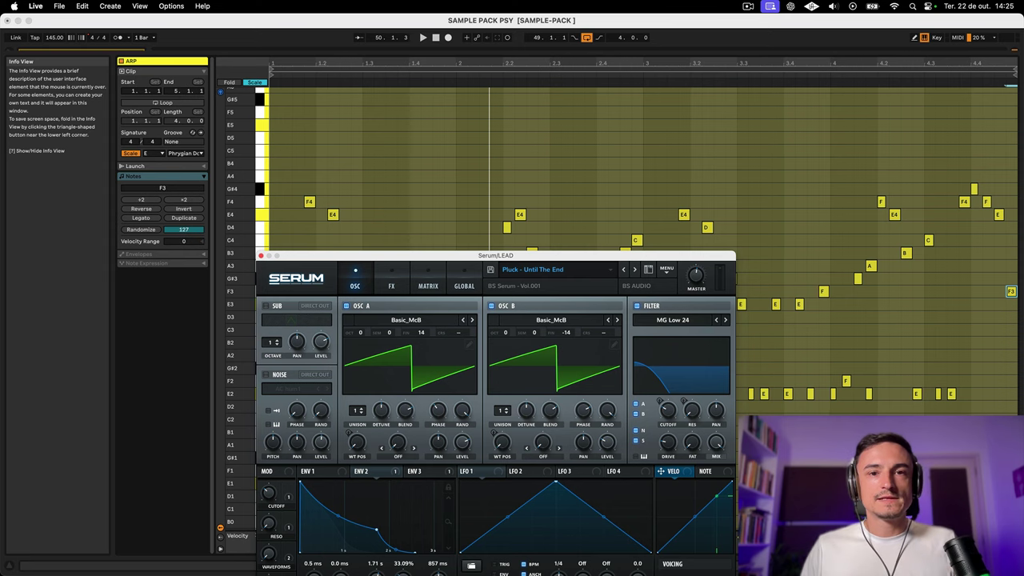
# - Switch to Safari and look through the Black November page's offers from Combo Platinum down to Super Combo PSY
pyautogui.press('super+Tab')
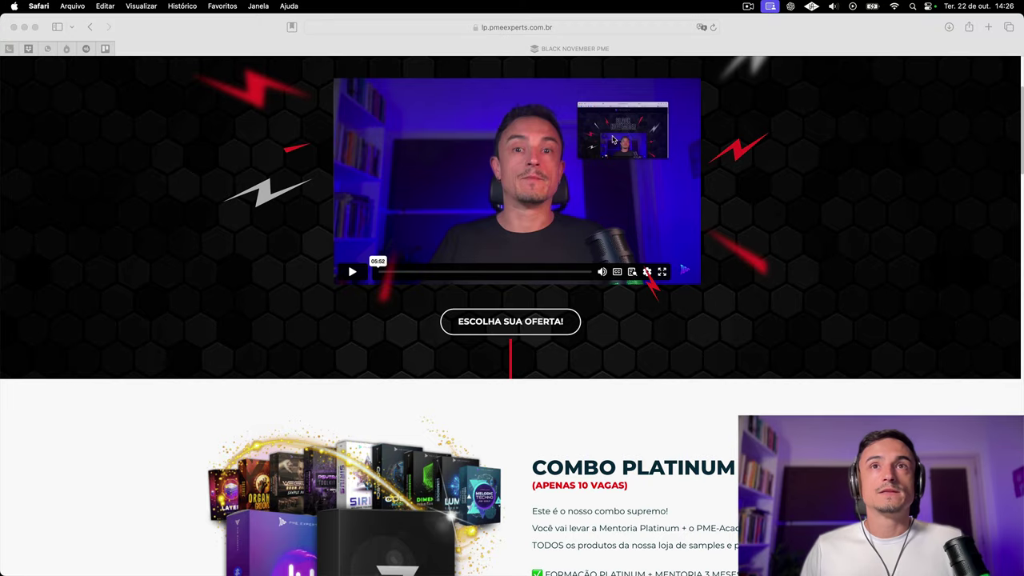
pyautogui.scroll(5, 788, 189)
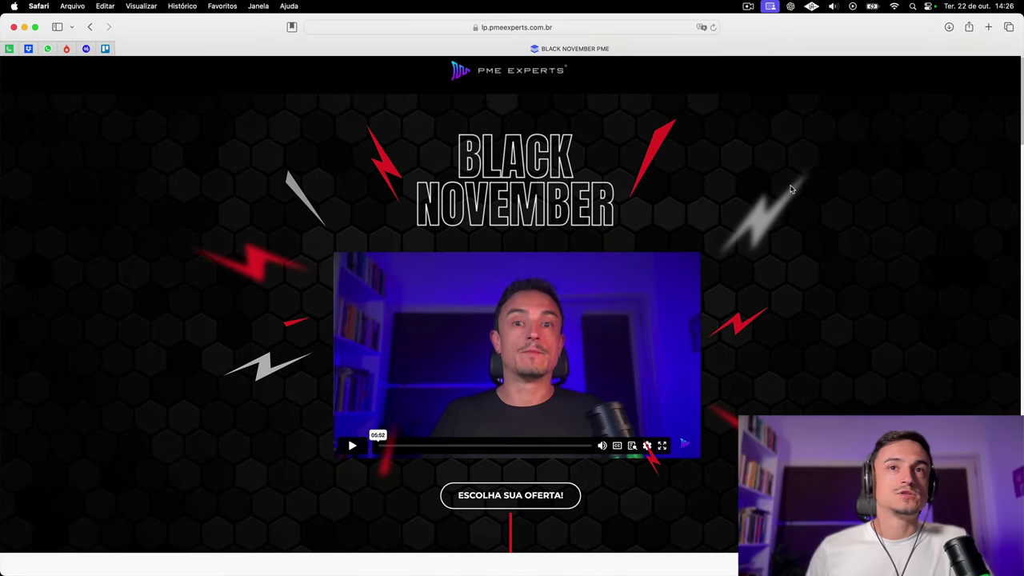
pyautogui.scroll(-5, 789, 188)
pyautogui.scroll(-3, 791, 189)
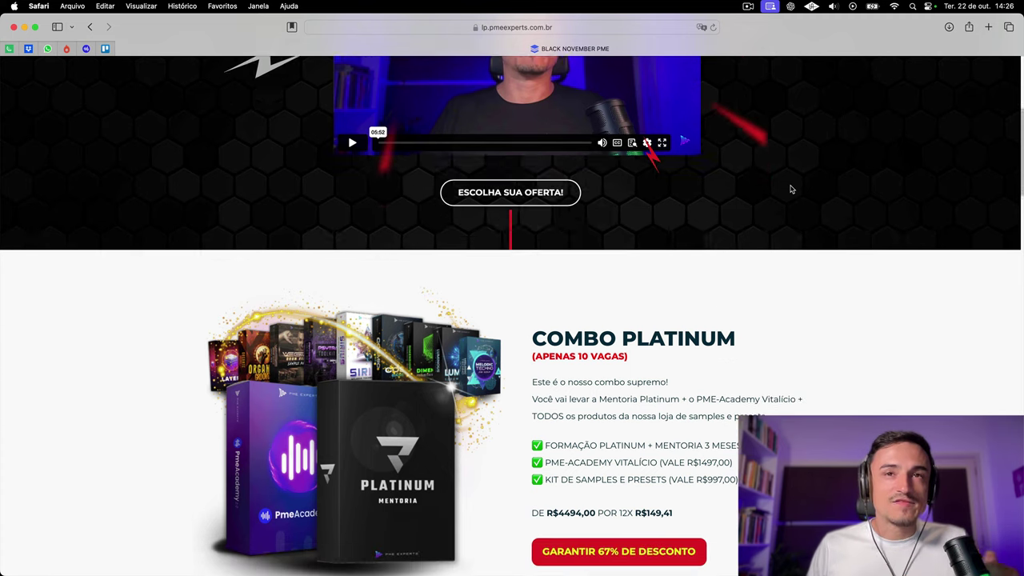
pyautogui.scroll(-2, 790, 189)
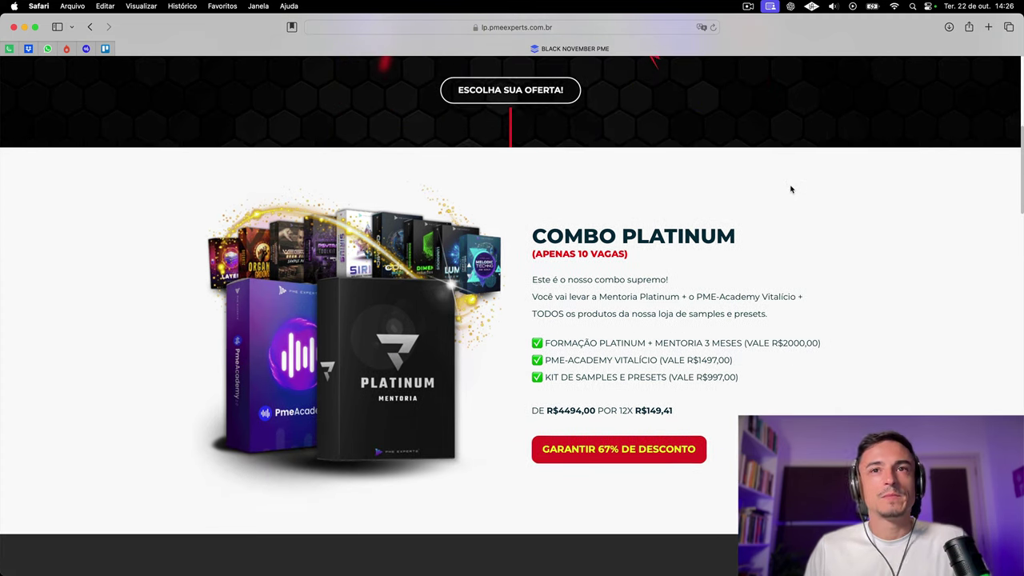
pyautogui.scroll(-14, 790, 188)
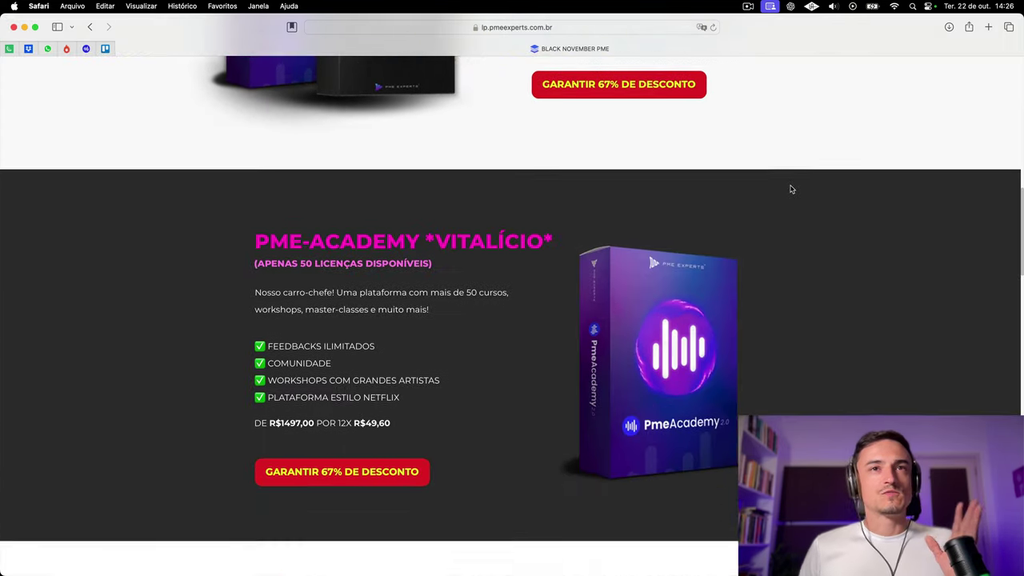
pyautogui.scroll(-20, 790, 188)
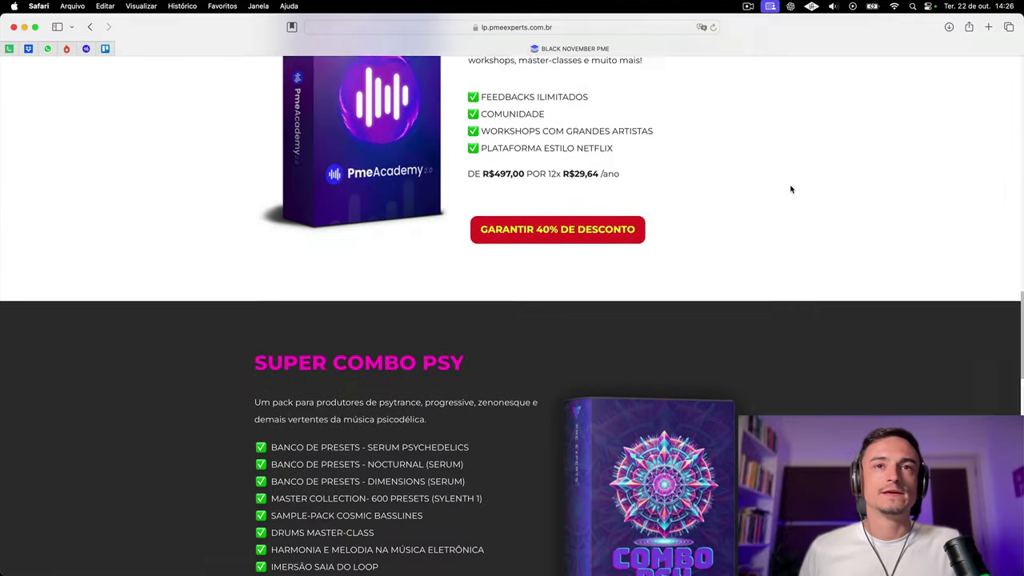
pyautogui.scroll(-20, 791, 189)
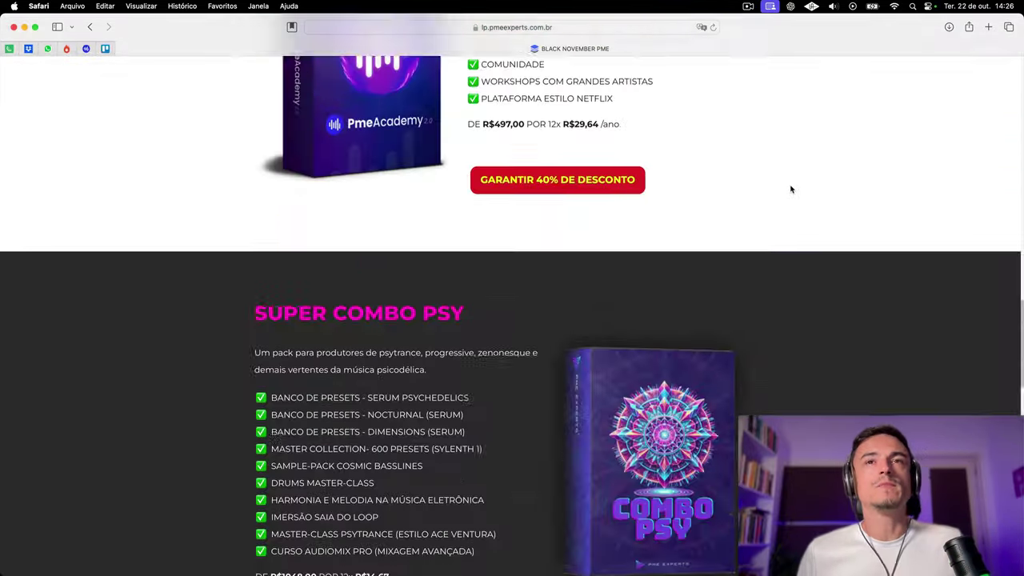
pyautogui.scroll(5, 790, 188)
pyautogui.scroll(-10, 790, 189)
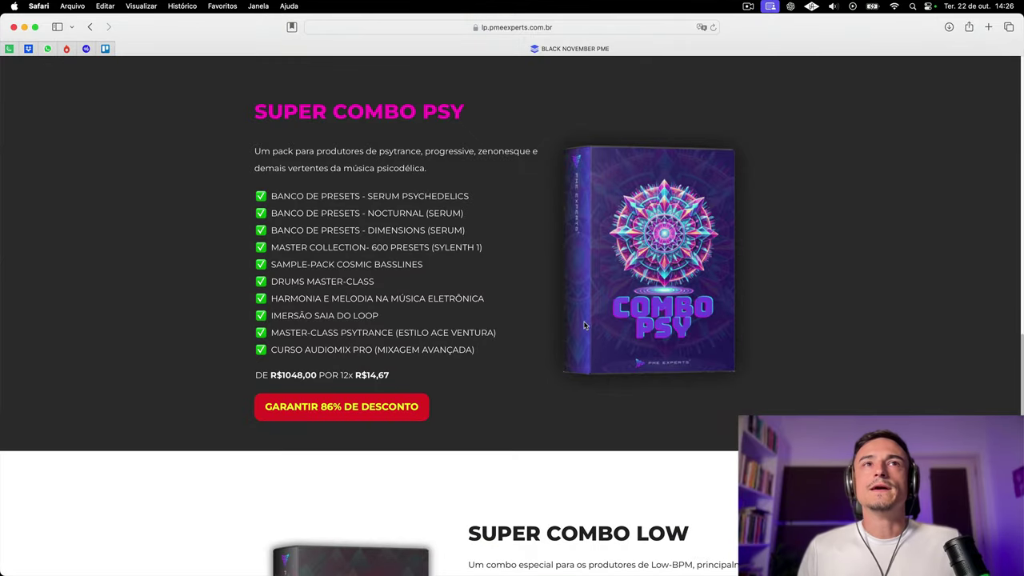
# - Review the PME-Academy and Combo Platinum offers again, and look over the page down to its WhatsApp contact section
pyautogui.scroll(2, 584, 326)
pyautogui.scroll(10, 632, 299)
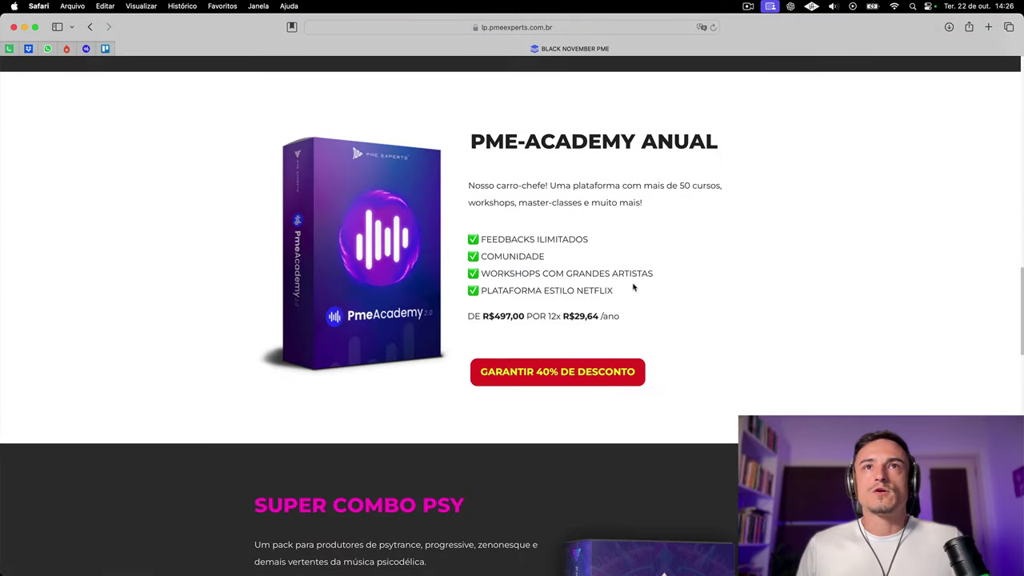
pyautogui.scroll(12, 726, 304)
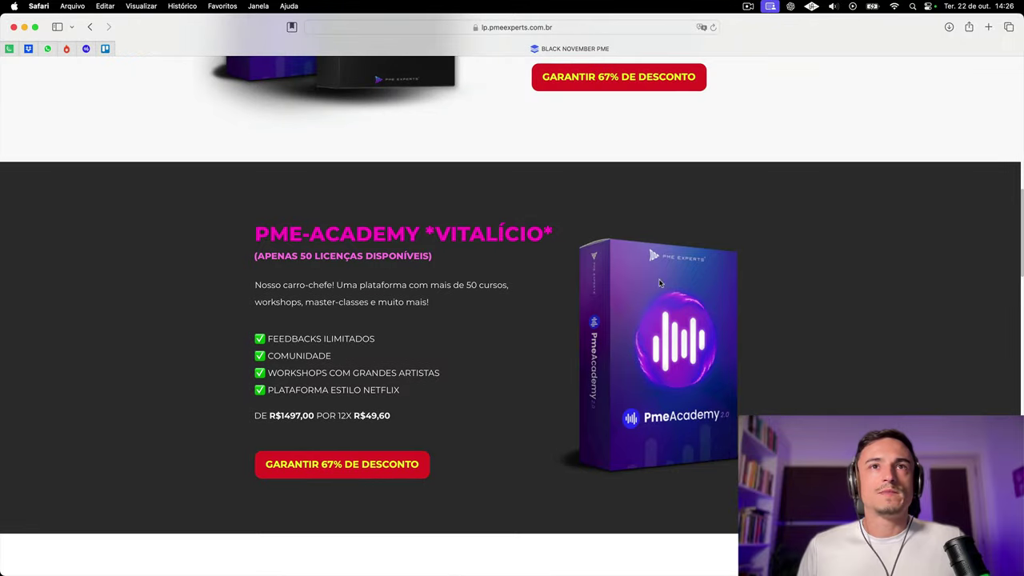
pyautogui.scroll(4, 572, 273)
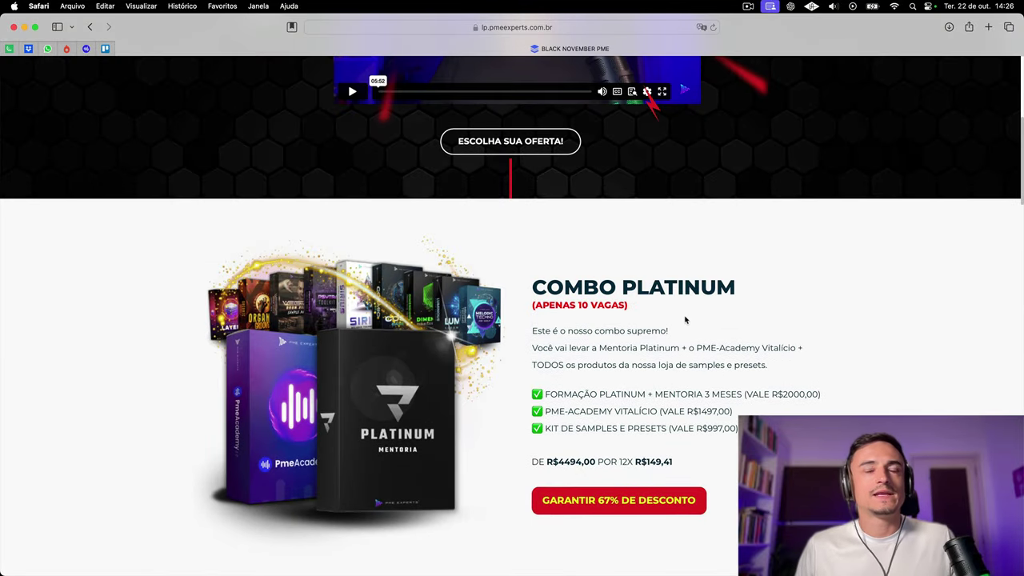
pyautogui.scroll(-1, 681, 320)
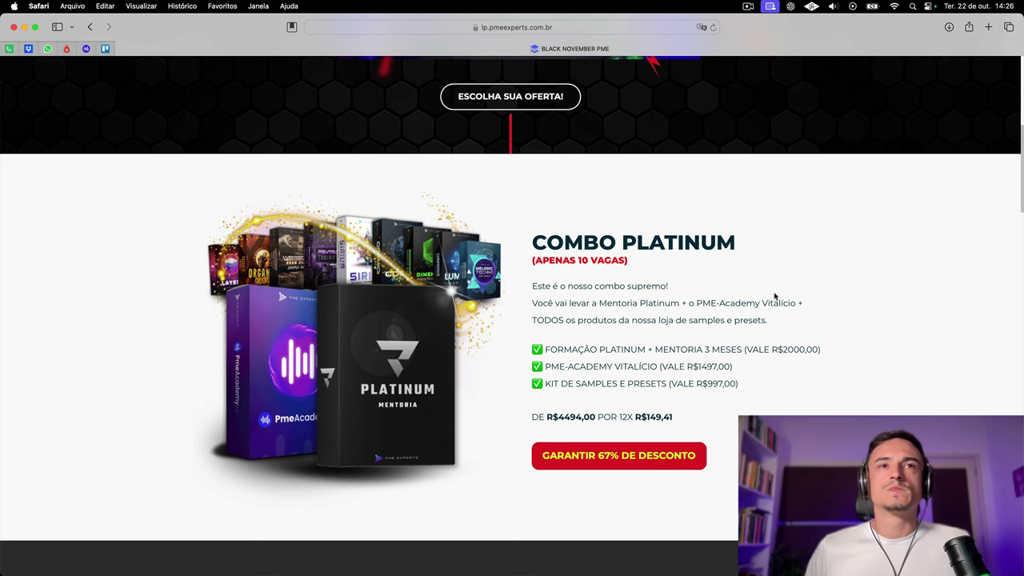
pyautogui.scroll(5, 794, 319)
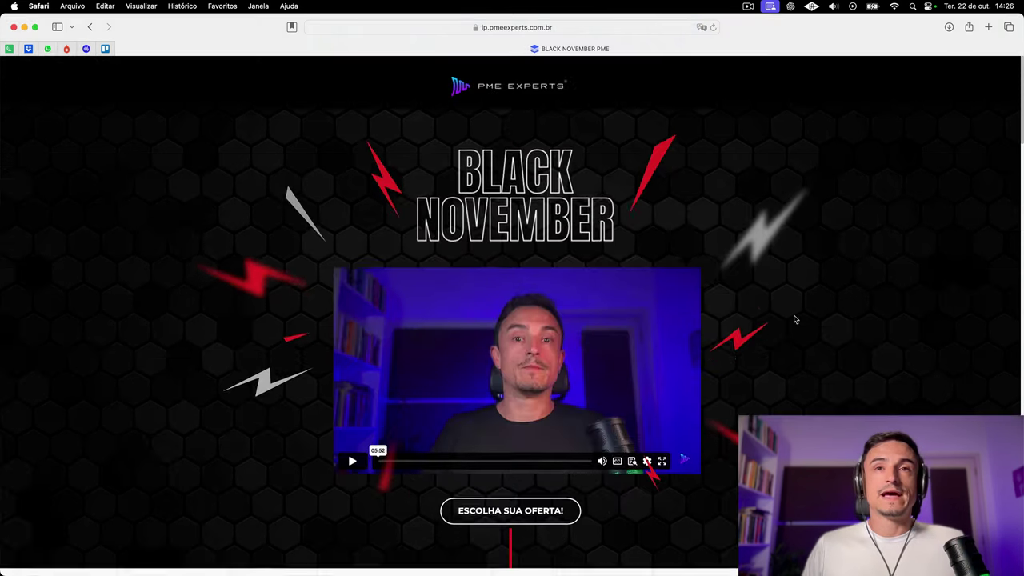
pyautogui.scroll(-19, 794, 319)
pyautogui.scroll(-15, 794, 320)
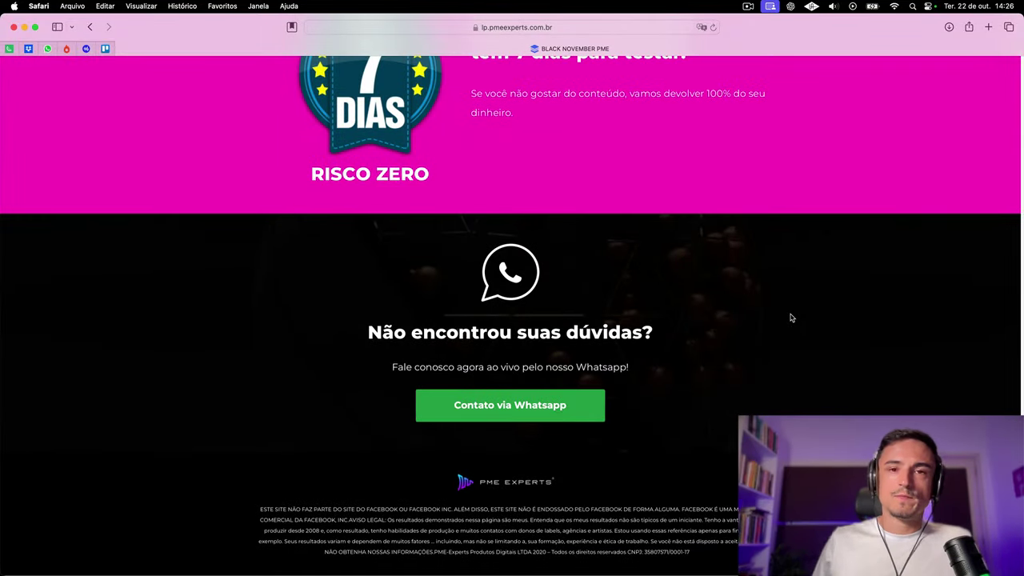
pyautogui.scroll(17, 790, 318)
pyautogui.scroll(15, 789, 320)
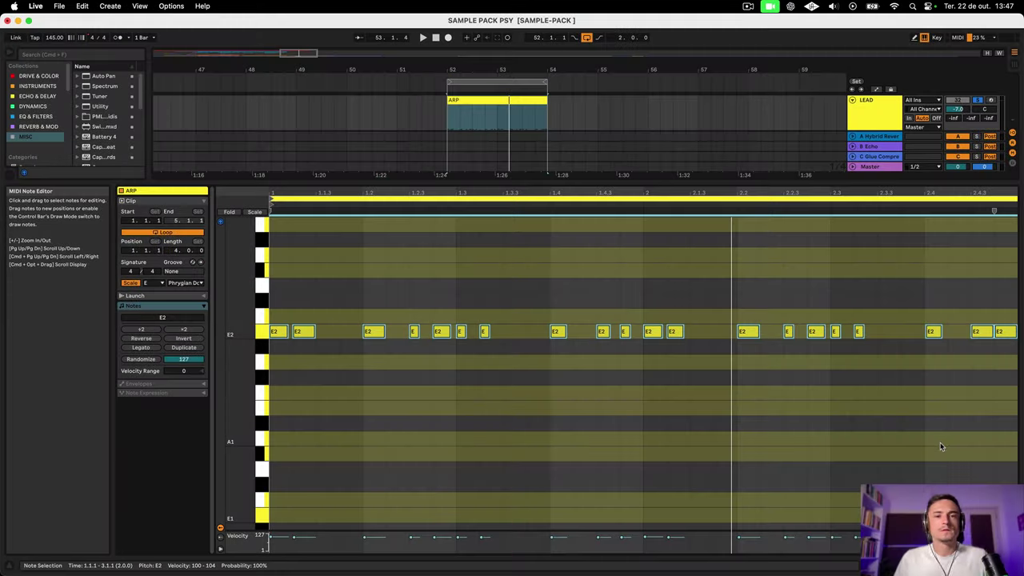
# - In Ableton Live's audio preferences, set the audio output device to Telestream Audio Capture and close the preferences
pyautogui.click(35, 6)
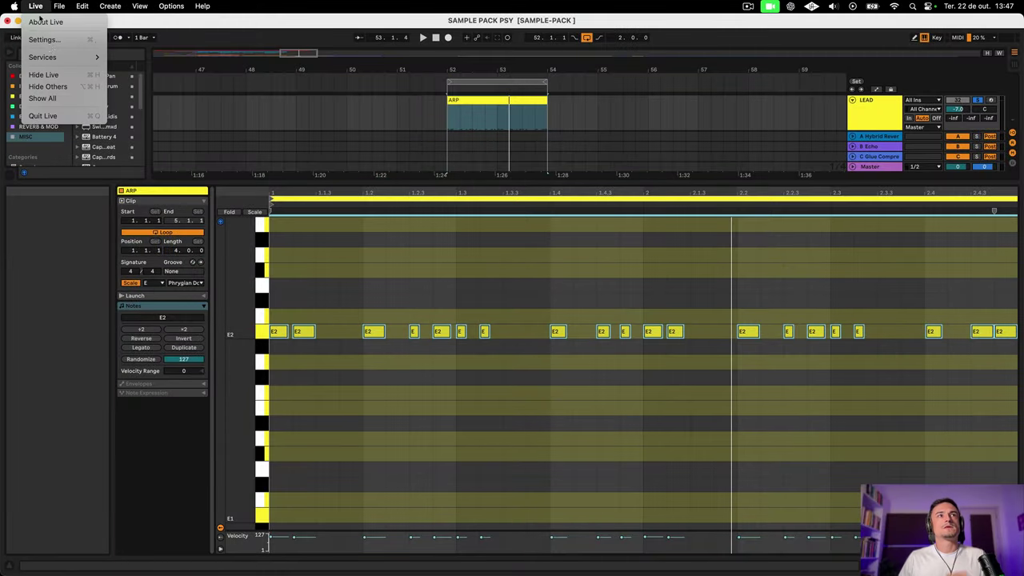
pyautogui.click(53, 40)
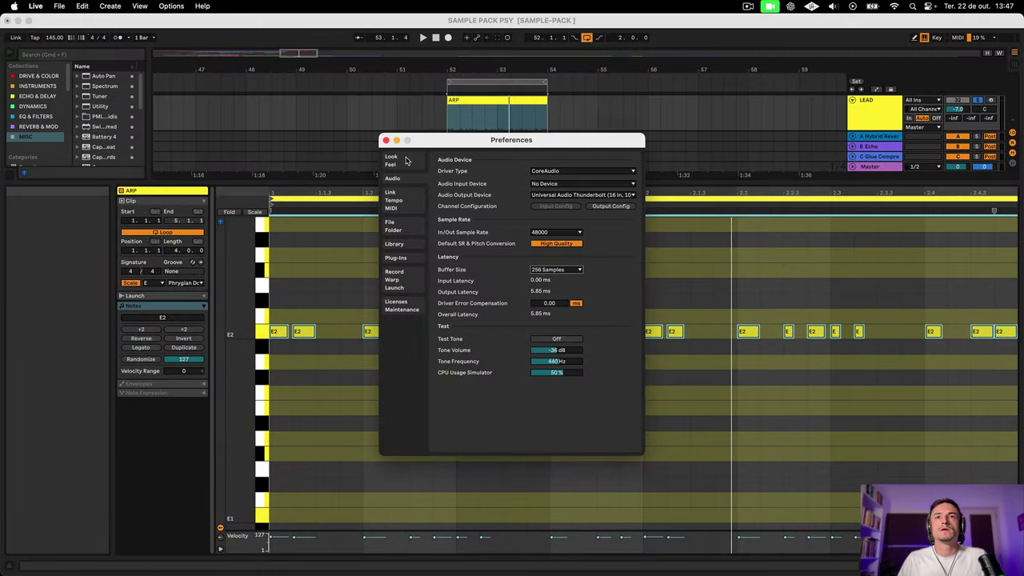
pyautogui.click(559, 200)
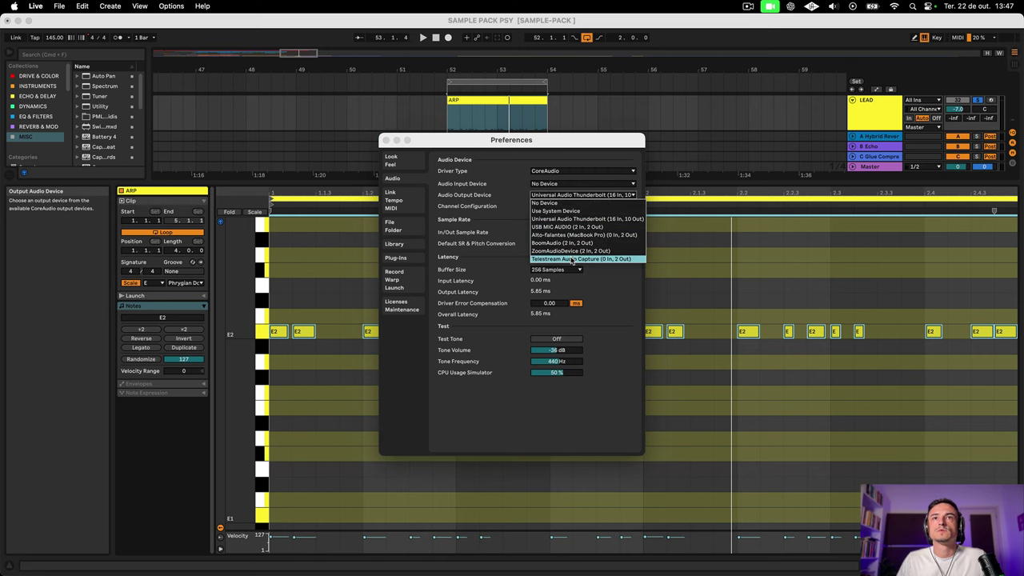
pyautogui.click(386, 141)
pyautogui.click(386, 141)
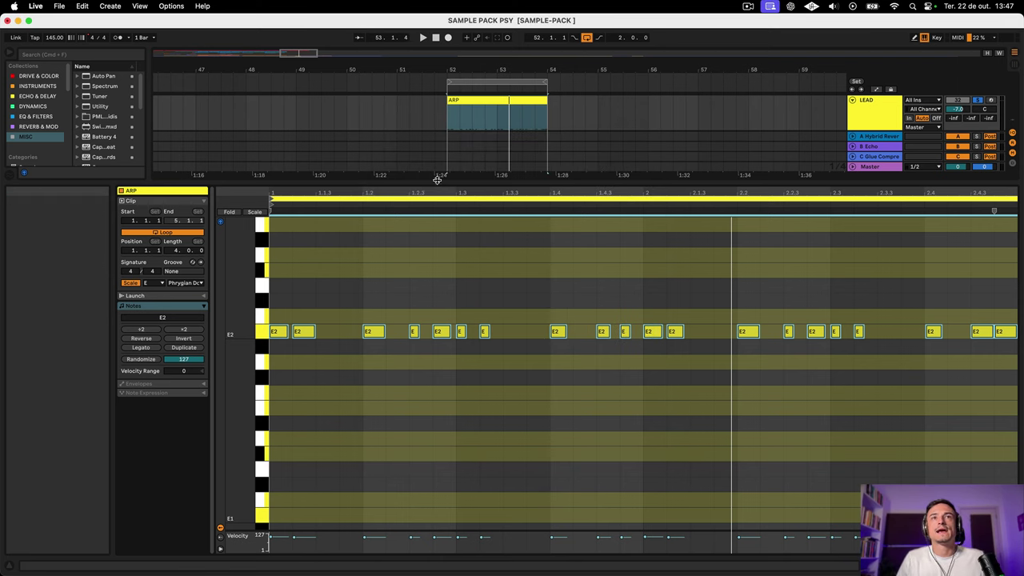
# - Enlarge the MIDI note editor by reducing the height of the arrangement above it, showing the E2 to E3 range
pyautogui.moveTo(439, 173); pyautogui.dragTo(441, 145)
pyautogui.scroll(3, 504, 229)
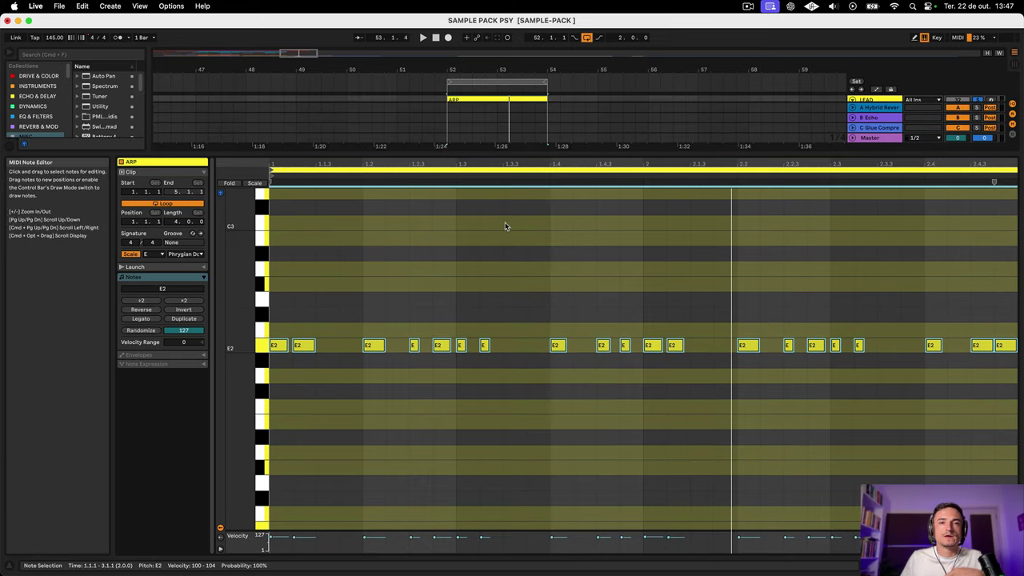
pyautogui.scroll(6, 520, 226)
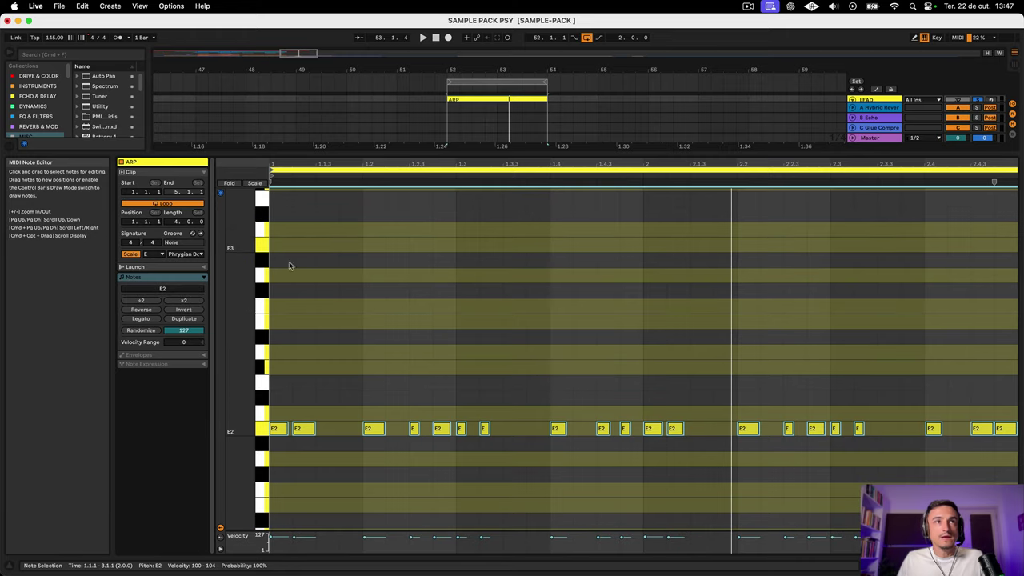
# - Look over the scale names available for the ARP clip and close the list without choosing another scale
pyautogui.click(192, 255)
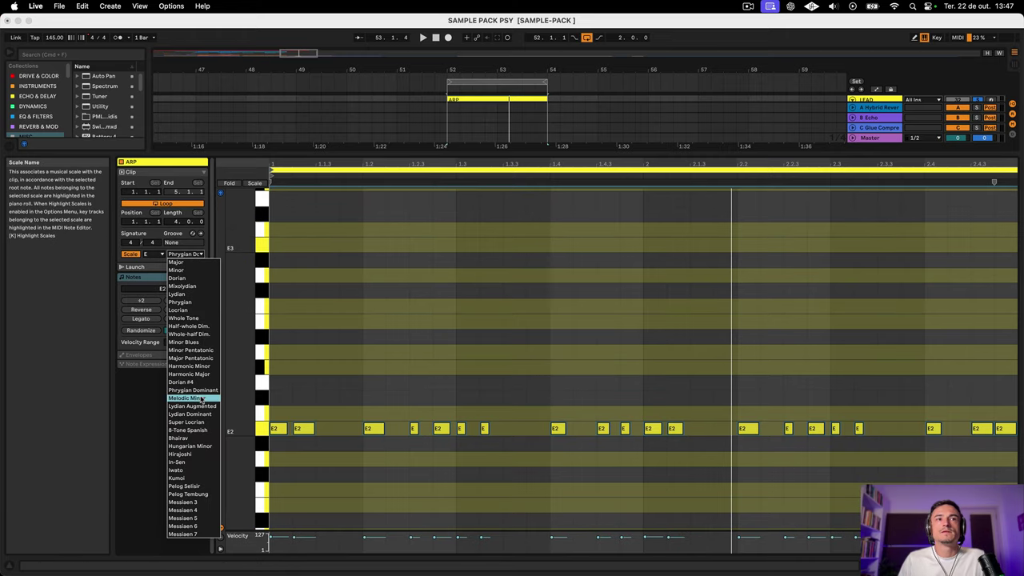
pyautogui.click(410, 400)
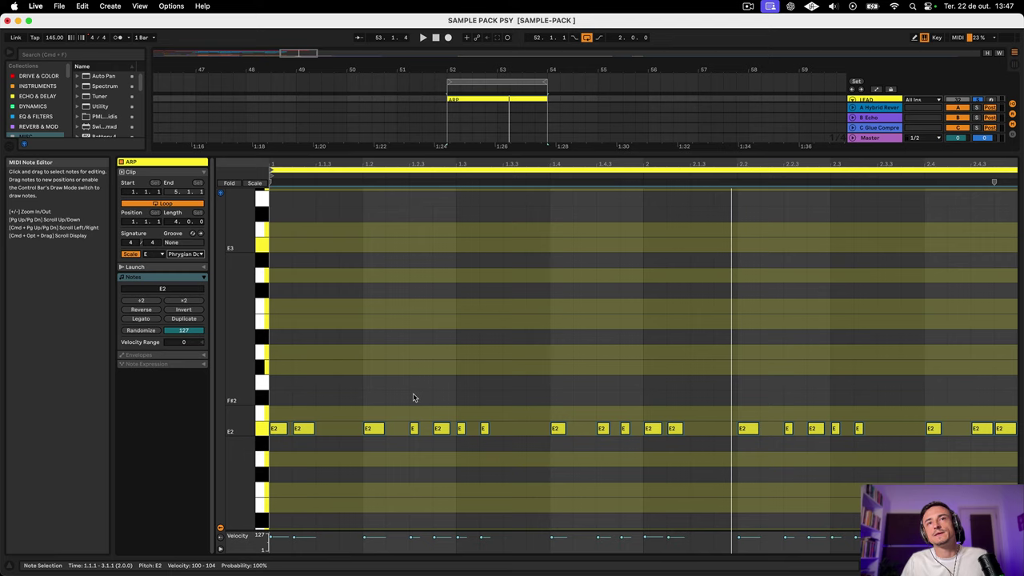
pyautogui.scroll(2, 408, 392)
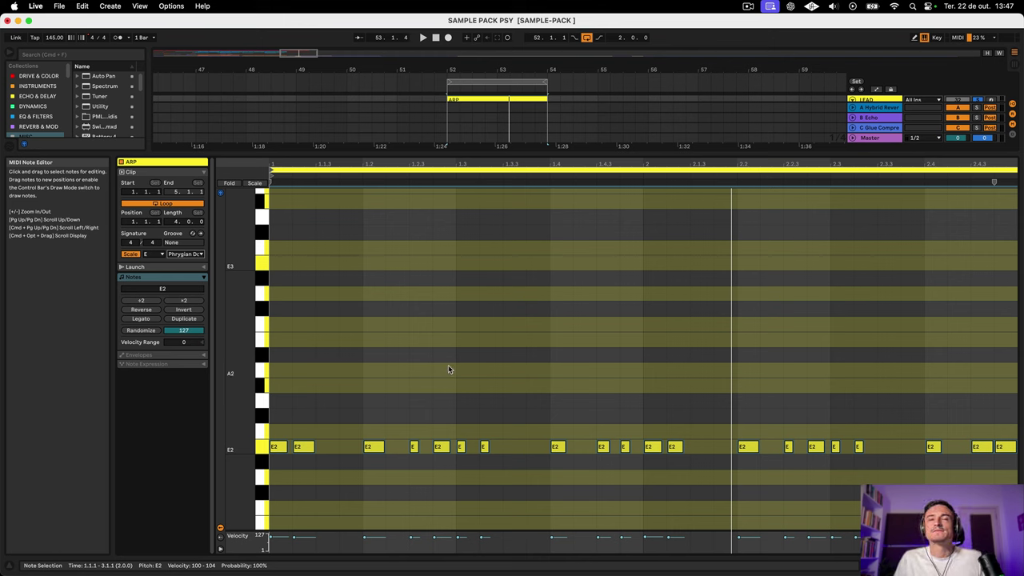
pyautogui.click(535, 377)
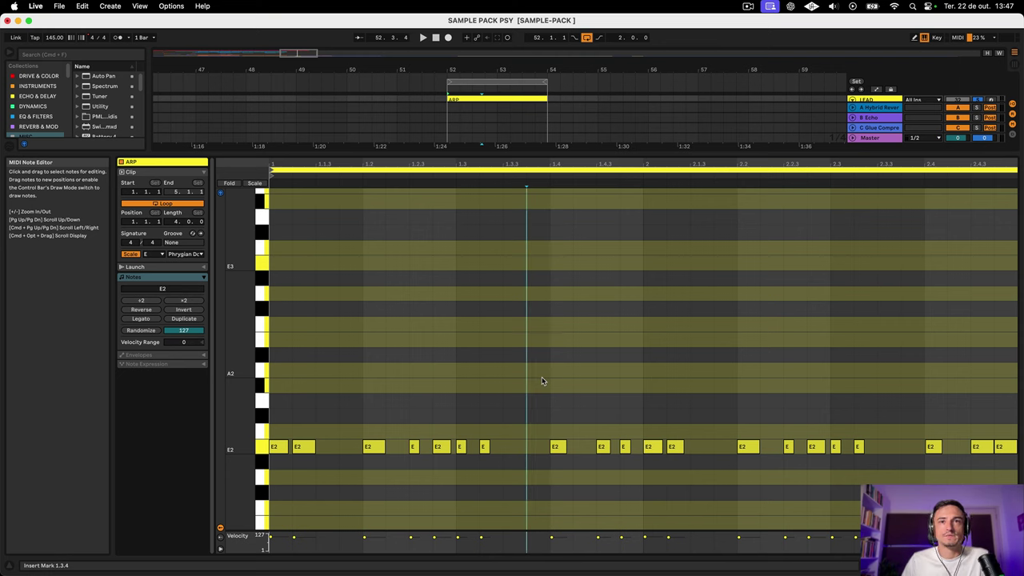
pyautogui.press('Right')
pyautogui.press('Left')
pyautogui.press('Left')
pyautogui.click(646, 405)
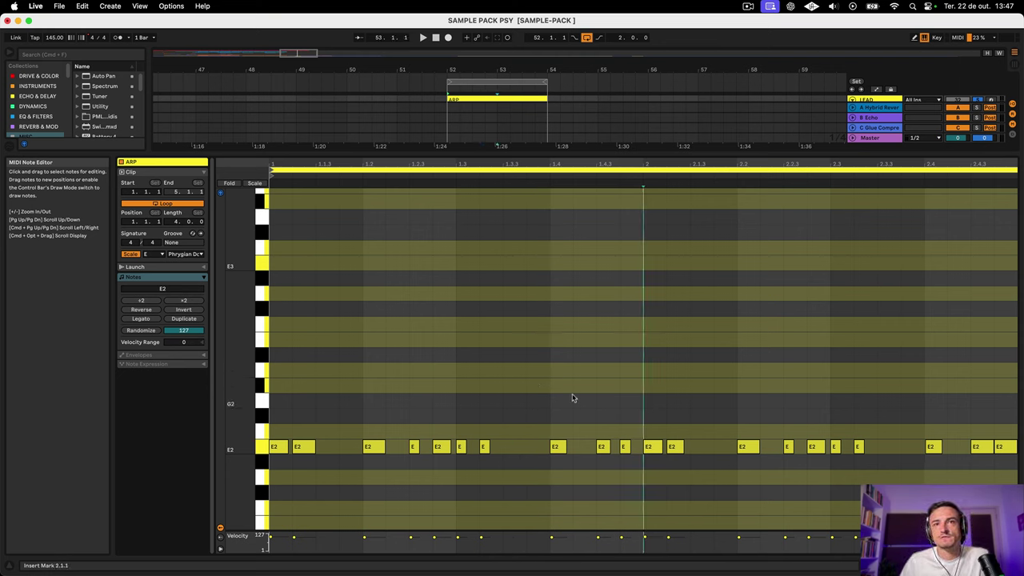
# - Delete all E2 notes from beat 1.3 onward in the ARP clip and briefly play back the loop
pyautogui.moveTo(465, 413); pyautogui.dragTo(1019, 456)
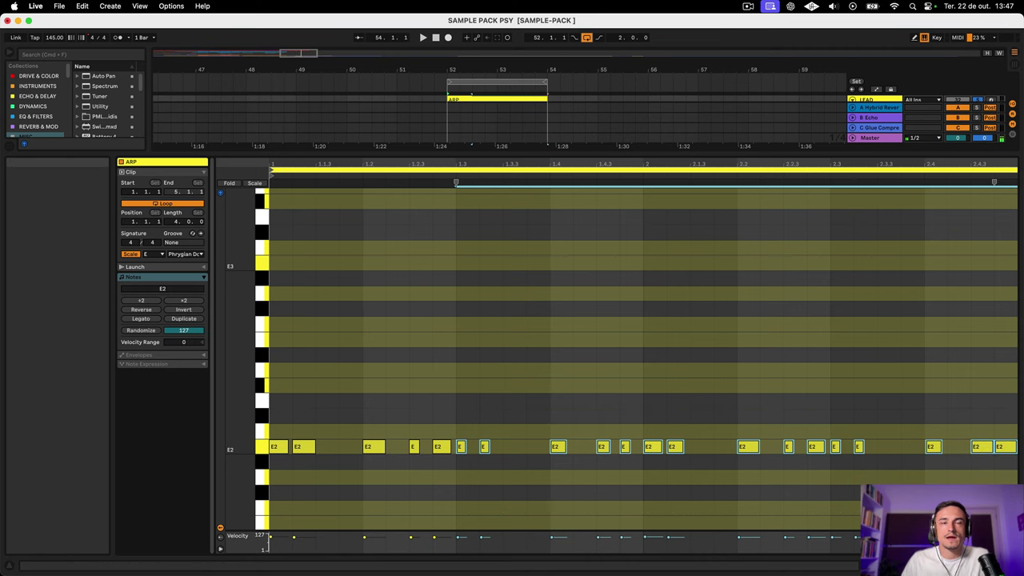
pyautogui.press('Delete')
pyautogui.click(598, 503)
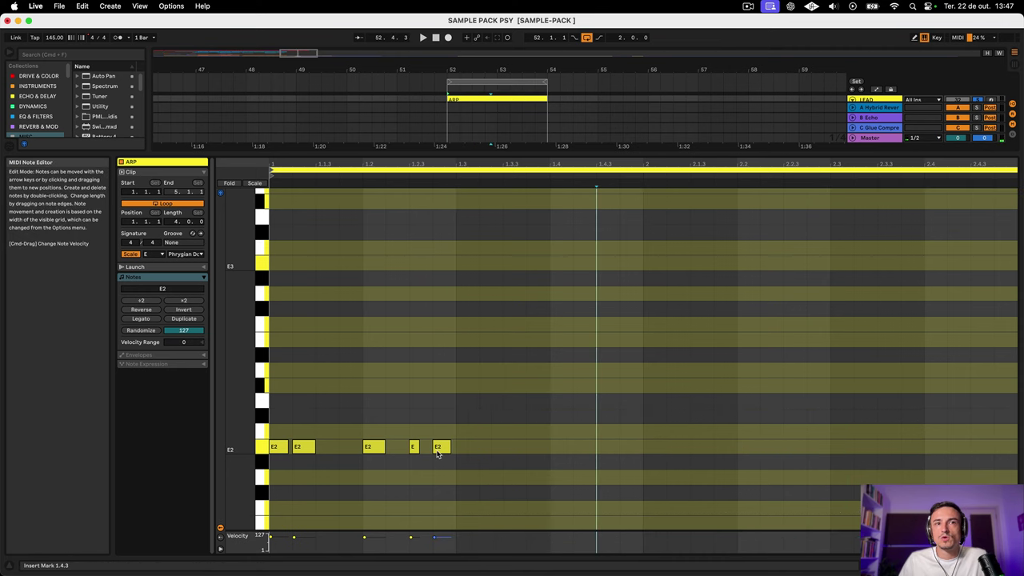
pyautogui.scroll(-5, 422, 452)
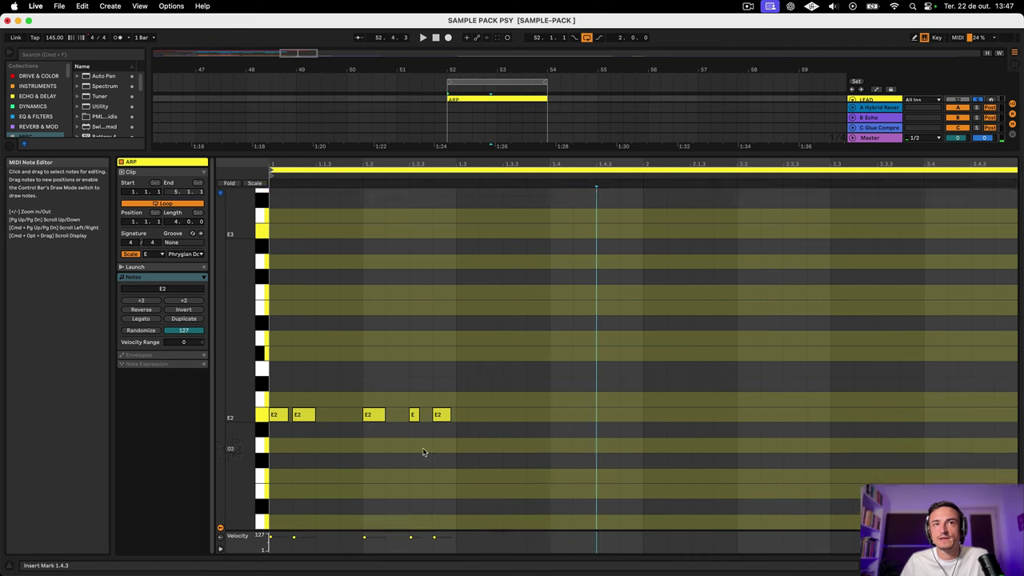
pyautogui.press('space')
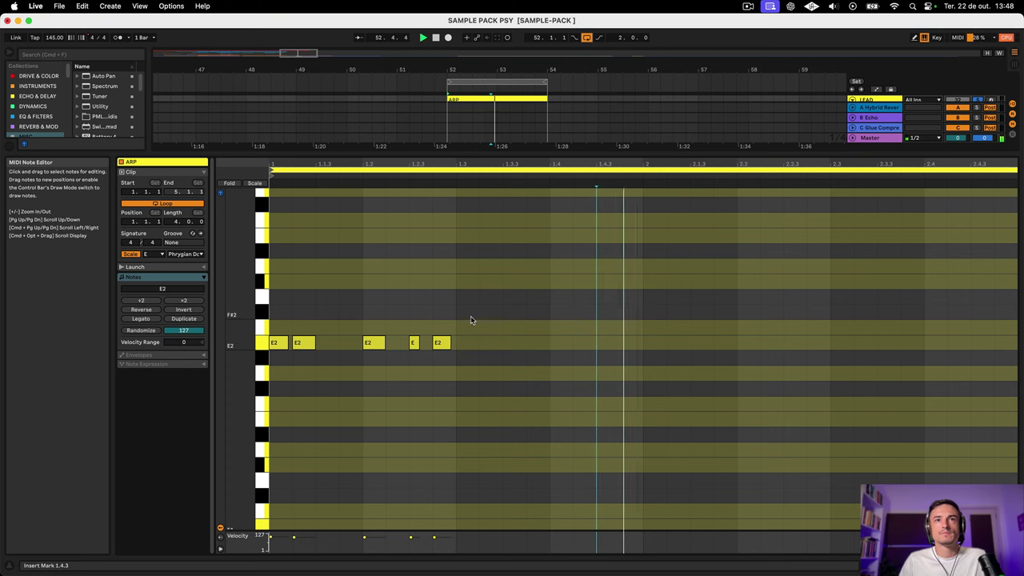
pyautogui.press('space')
# - Duplicate the first five E2 notes so the copy starts at beat 1.3, and listen to the result
pyautogui.moveTo(462, 352); pyautogui.dragTo(273, 330)
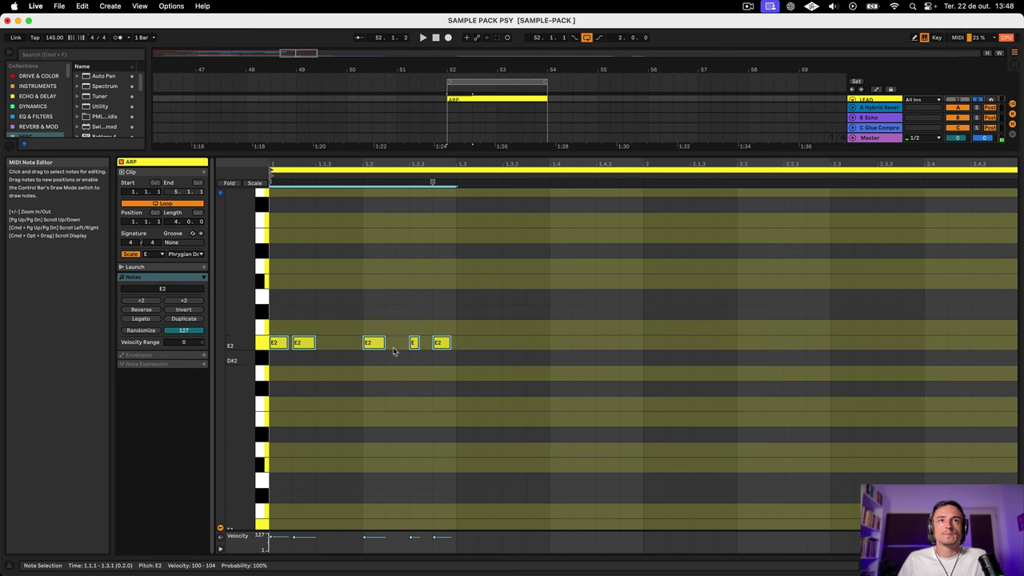
pyautogui.press('super+d')
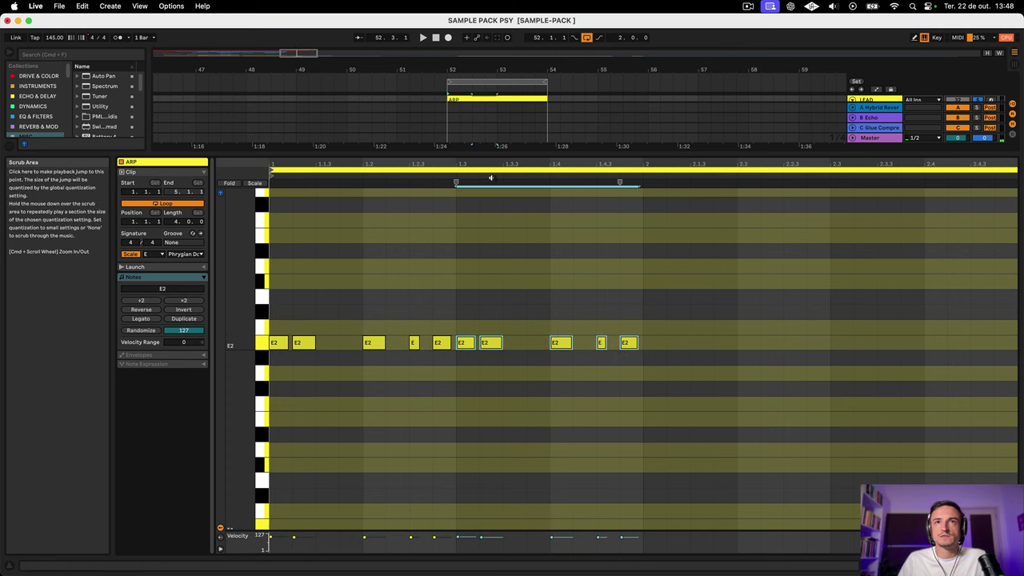
pyautogui.press('space')
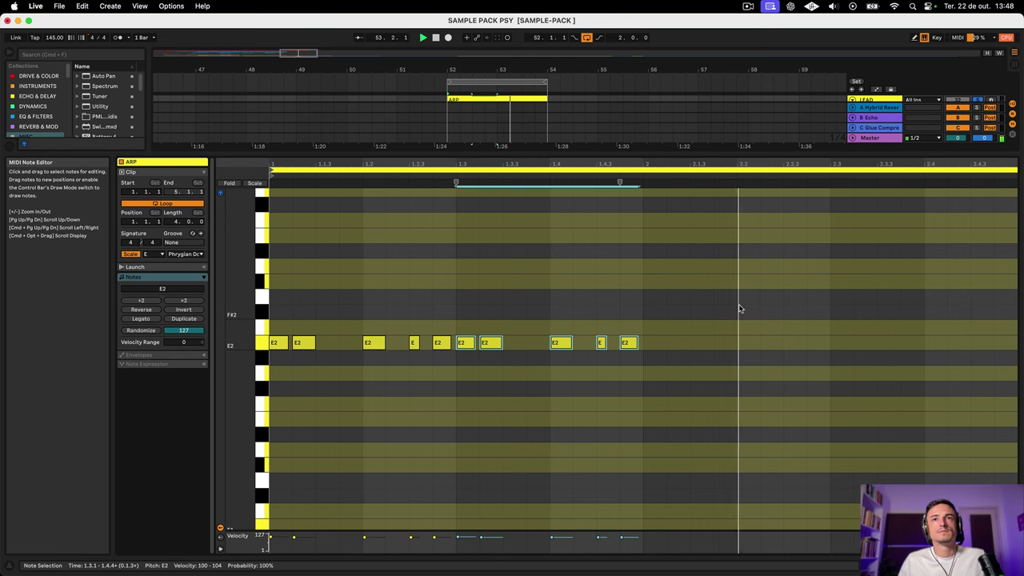
pyautogui.press('space')
# - Select all the E2 notes in the first bar and play back the loop to hear the rhythm
pyautogui.moveTo(646, 361); pyautogui.dragTo(257, 329)
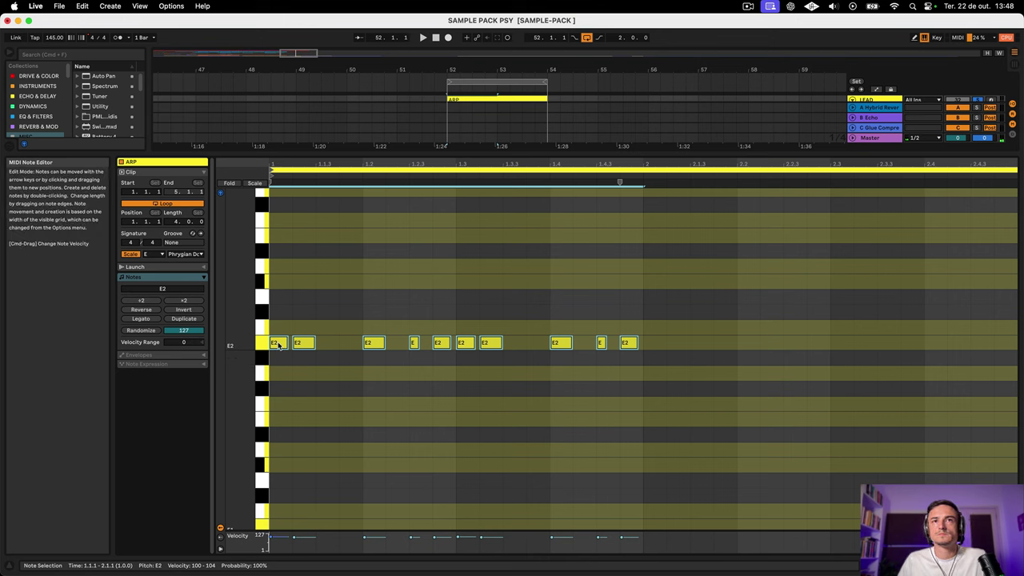
pyautogui.press('space')
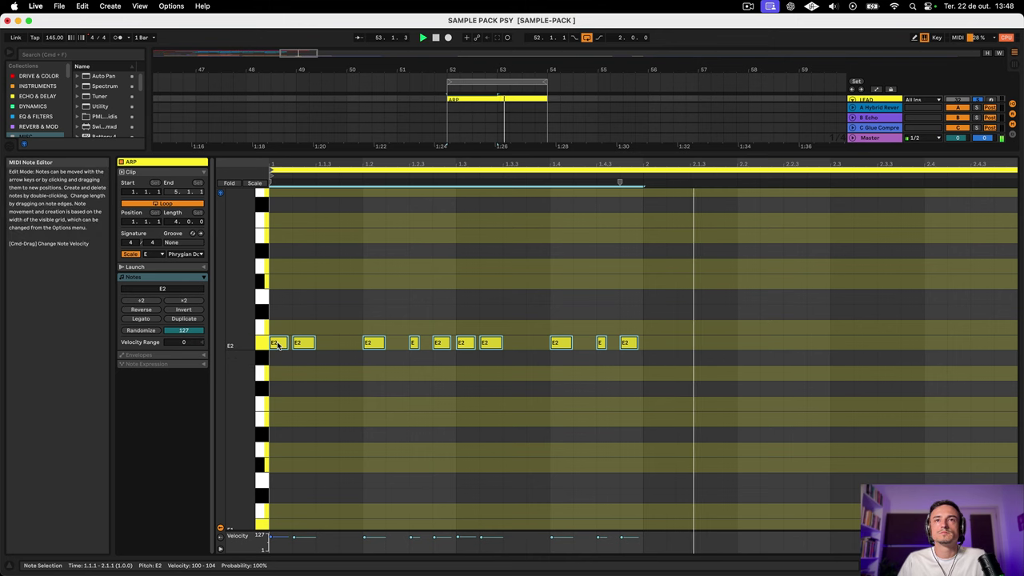
pyautogui.press('space')
# - Lengthen the short E2 notes from 1.2.3 to 1.3.1 and at 1.4.3 and 1.4.4, and listen to the loop
pyautogui.click(391, 378)
pyautogui.moveTo(417, 344); pyautogui.dragTo(423, 344)
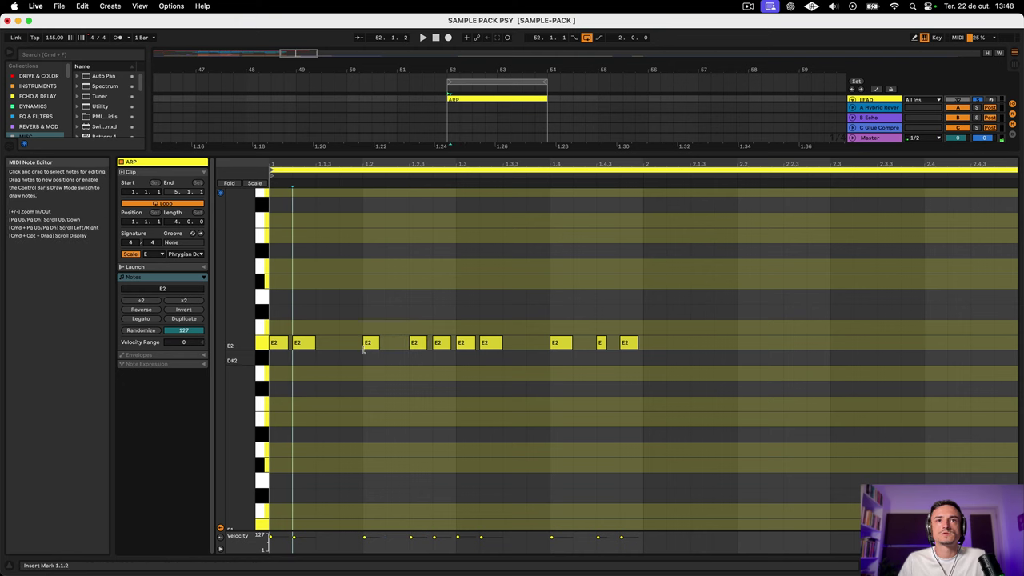
pyautogui.moveTo(379, 342); pyautogui.dragTo(386, 343)
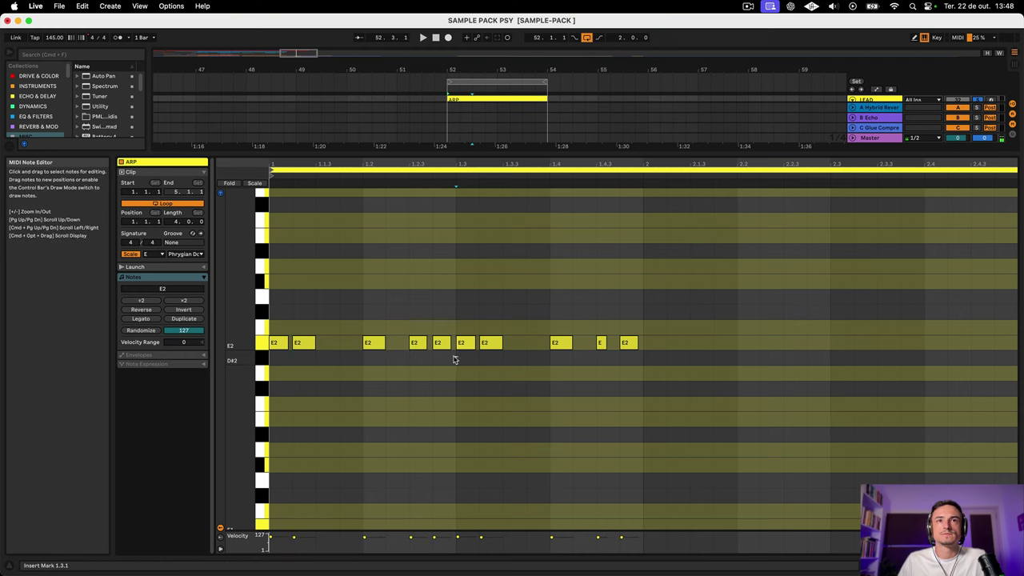
pyautogui.moveTo(456, 357)
pyautogui.mouseDown()
pyautogui.moveTo(416, 338)
pyautogui.moveTo(480, 344)
pyautogui.mouseUp()
pyautogui.click(511, 359)
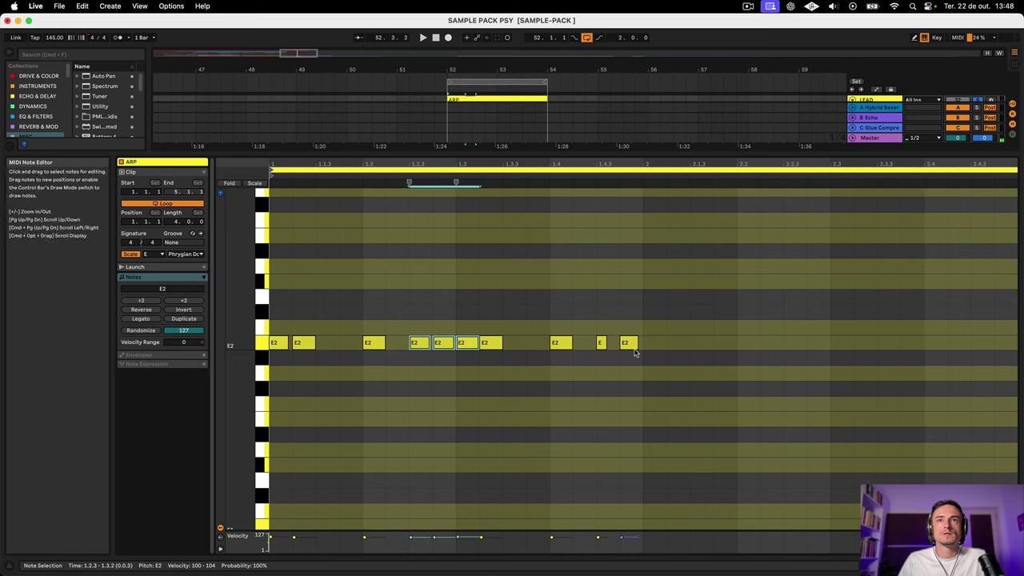
pyautogui.moveTo(606, 344); pyautogui.dragTo(618, 346)
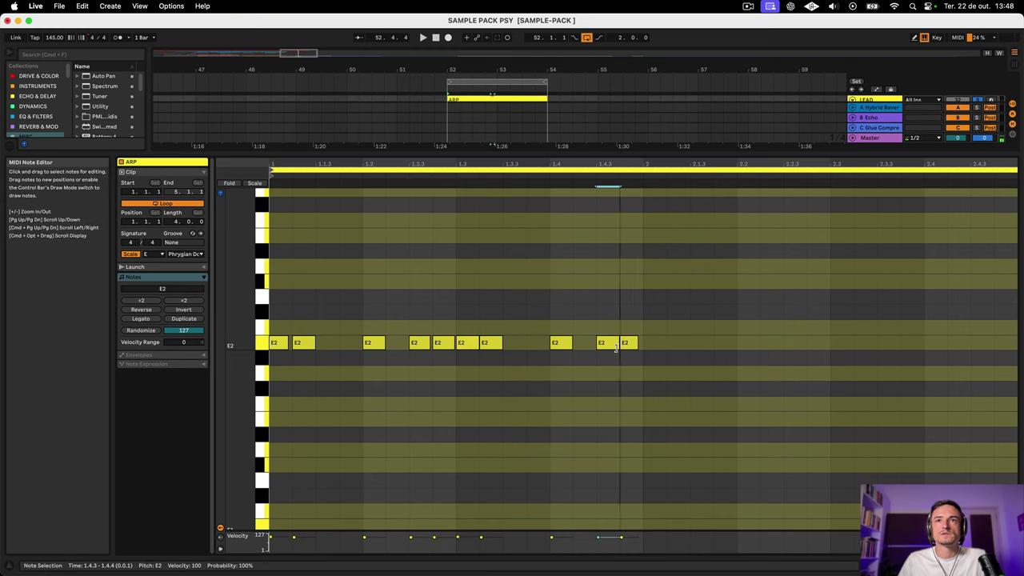
pyautogui.click(637, 342)
pyautogui.press('space')
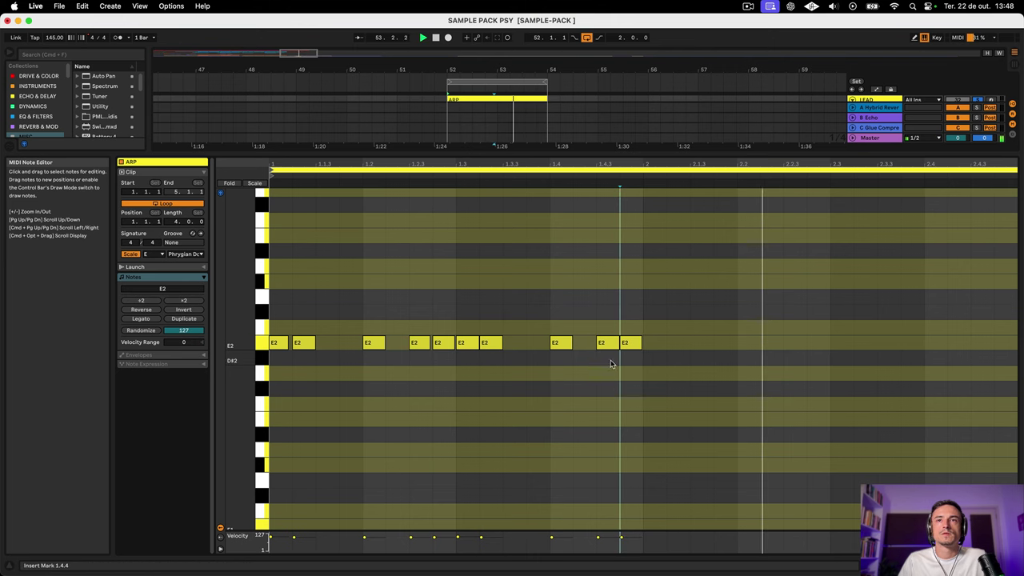
pyautogui.press('space')
# - Duplicate the first bar's E2 notes so the copy starts at bar 2, and play back both bars
pyautogui.moveTo(632, 357); pyautogui.dragTo(274, 328)
pyautogui.press('super+d')
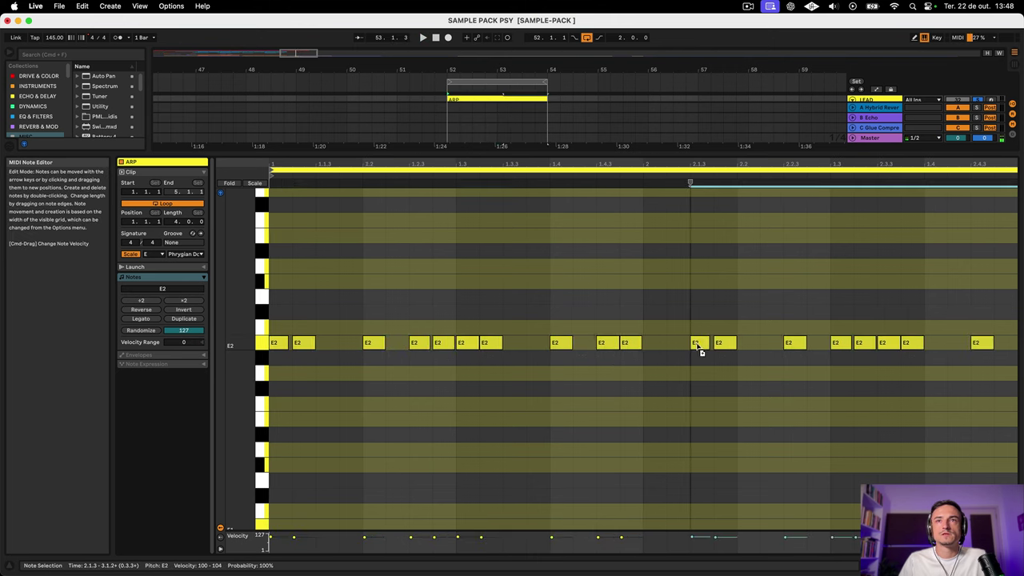
pyautogui.hscroll(5, 898, 389)
pyautogui.hscroll(-3, 721, 379)
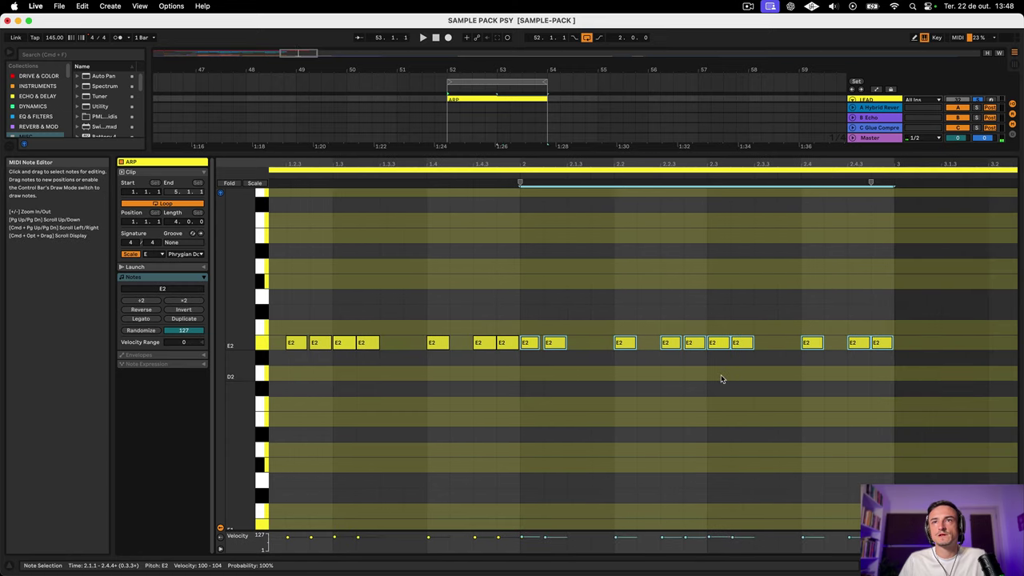
pyautogui.hscroll(-2, 853, 382)
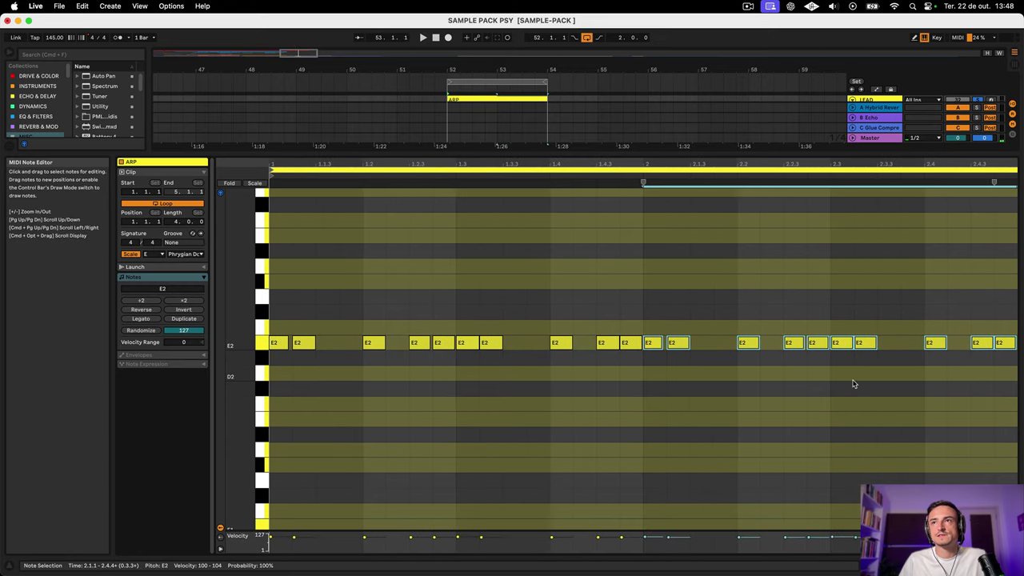
pyautogui.press('space')
pyautogui.moveTo(585, 162); pyautogui.dragTo(585, 112)
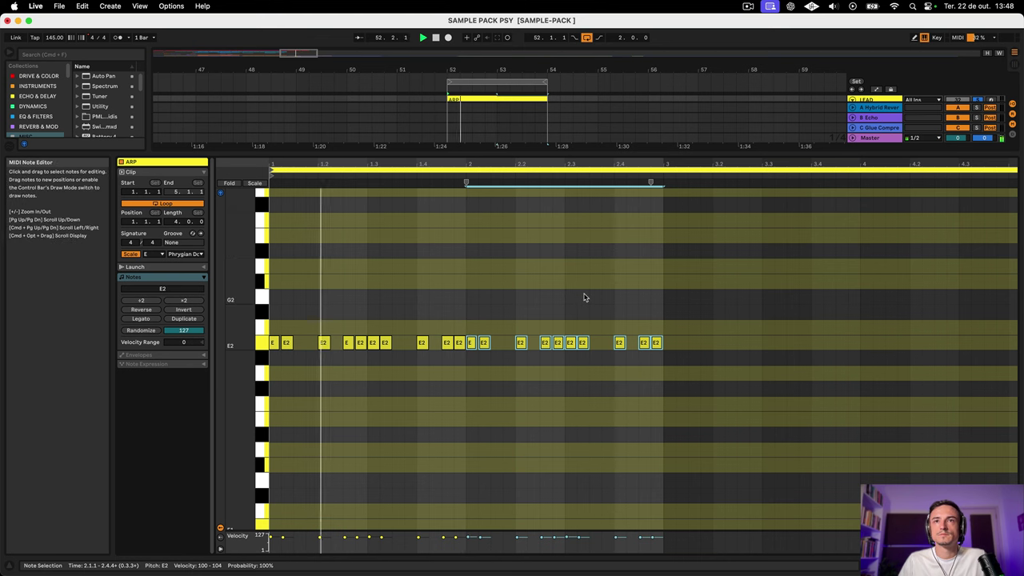
pyautogui.click(630, 327)
# - Lower the E2 notes at 1.1, 1.3, 2.1 and 2.3 by one octave to E1, and listen to the loop
pyautogui.scroll(-5, 390, 324)
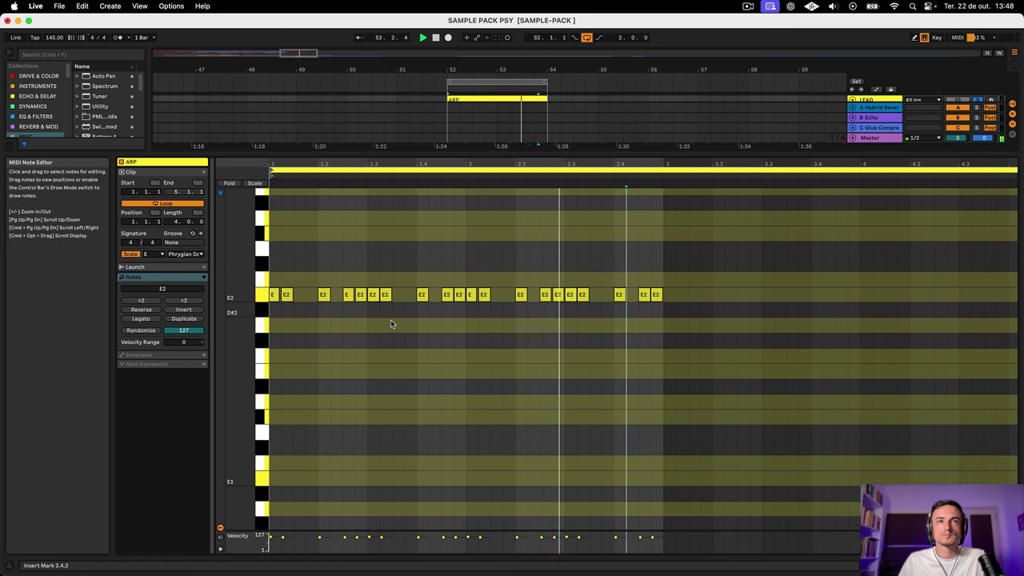
pyautogui.scroll(-1, 391, 323)
pyautogui.press('space')
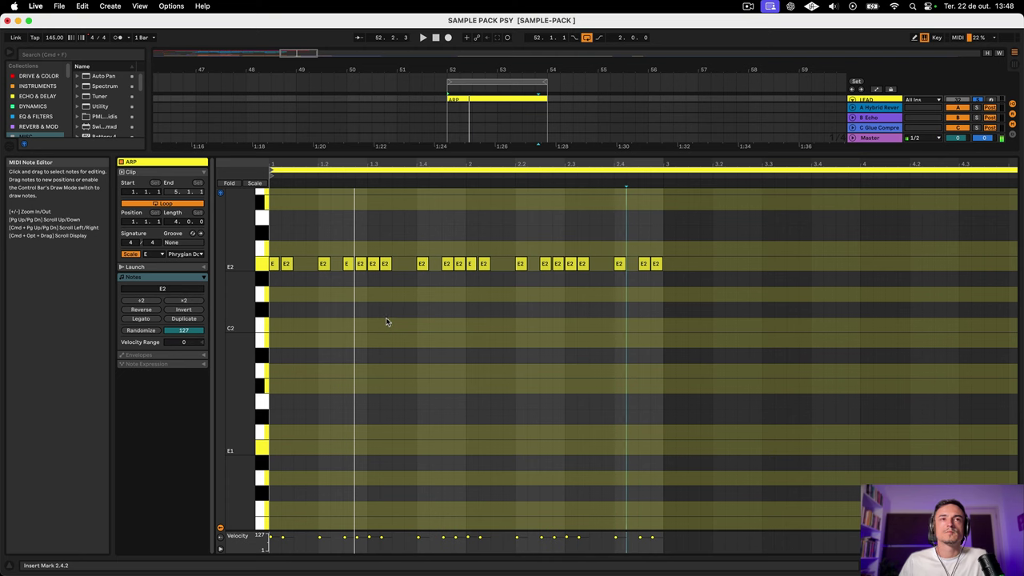
pyautogui.click(273, 264)
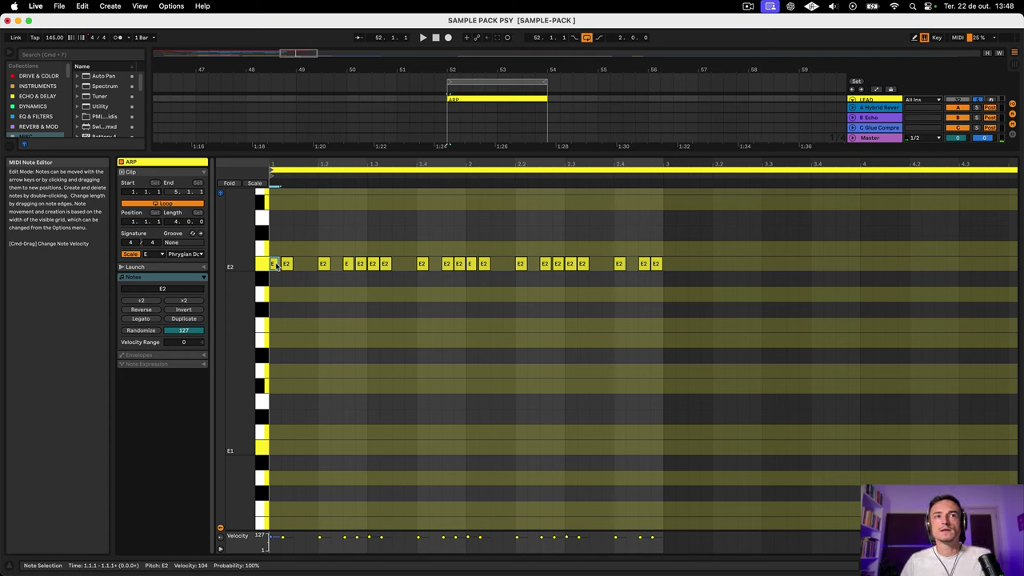
pyautogui.hotkey('shift', 'Down')
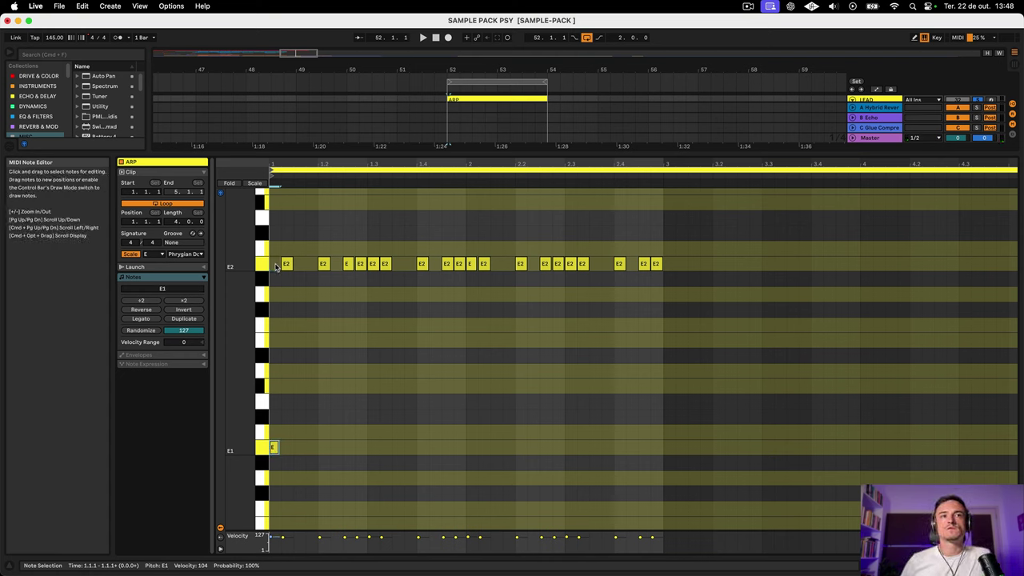
pyautogui.press('space')
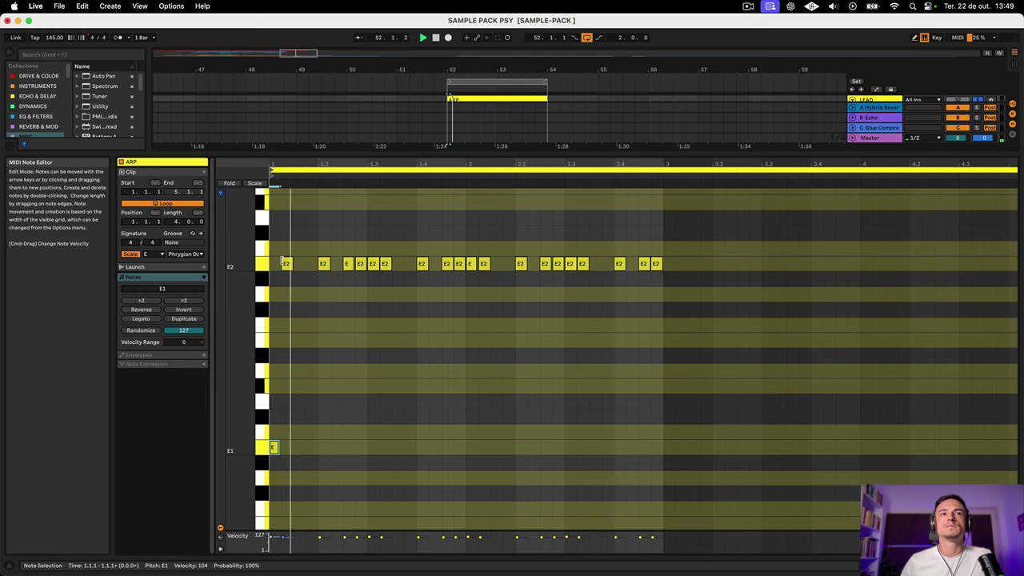
pyautogui.click(373, 266)
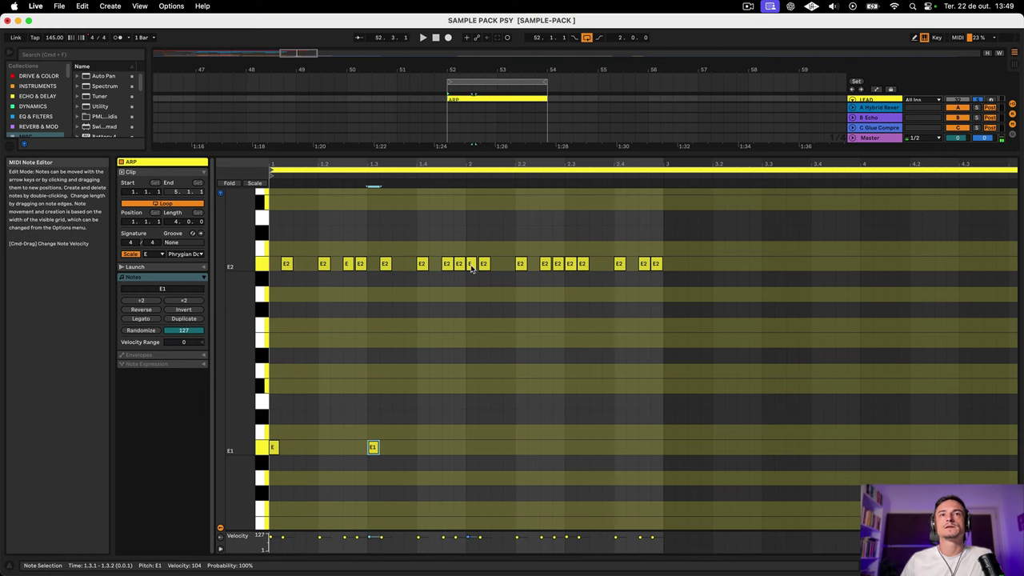
pyautogui.hotkey('shift', 'Down')
pyautogui.click(571, 265)
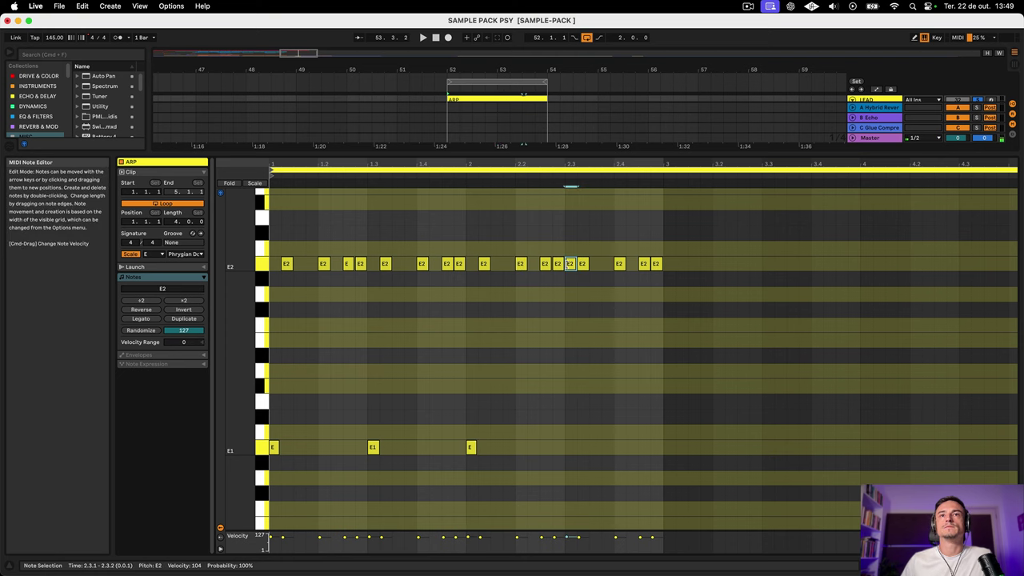
pyautogui.press('space')
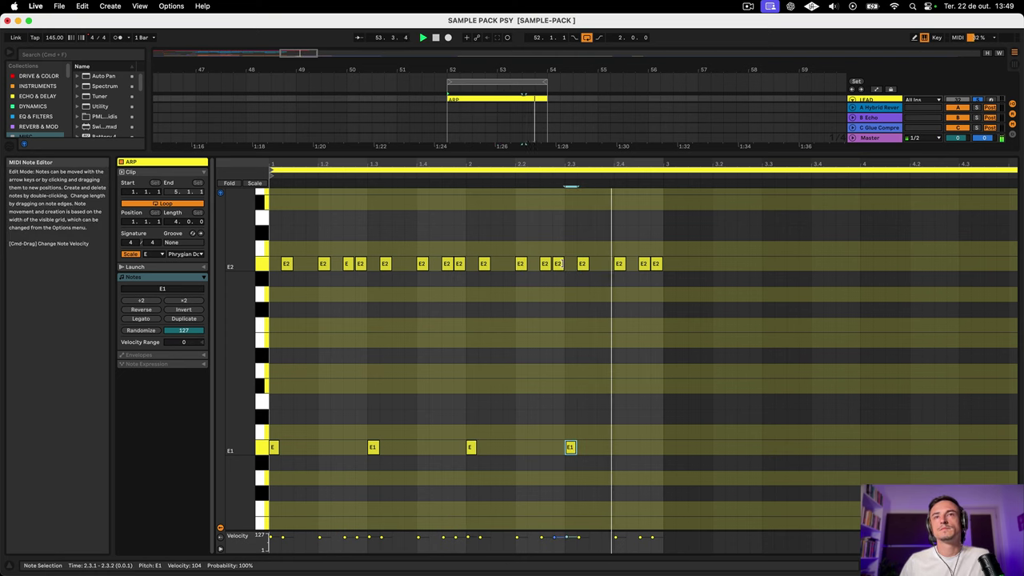
# - Move the E2 notes at 2.4.3 and 2.4.1 down to E1, and play back the loop
pyautogui.click(643, 265)
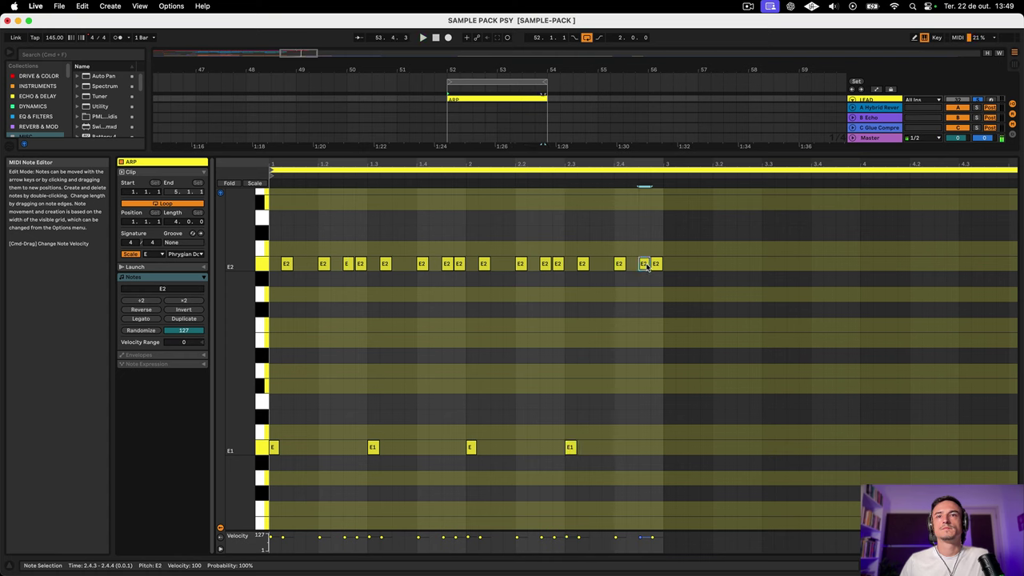
pyautogui.moveTo(646, 266); pyautogui.dragTo(646, 456)
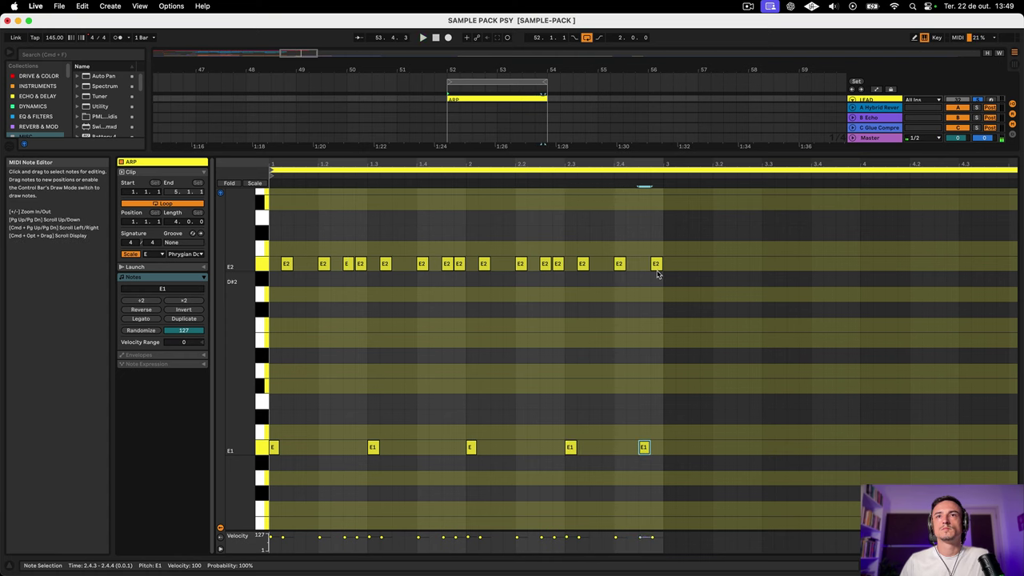
pyautogui.click(656, 266)
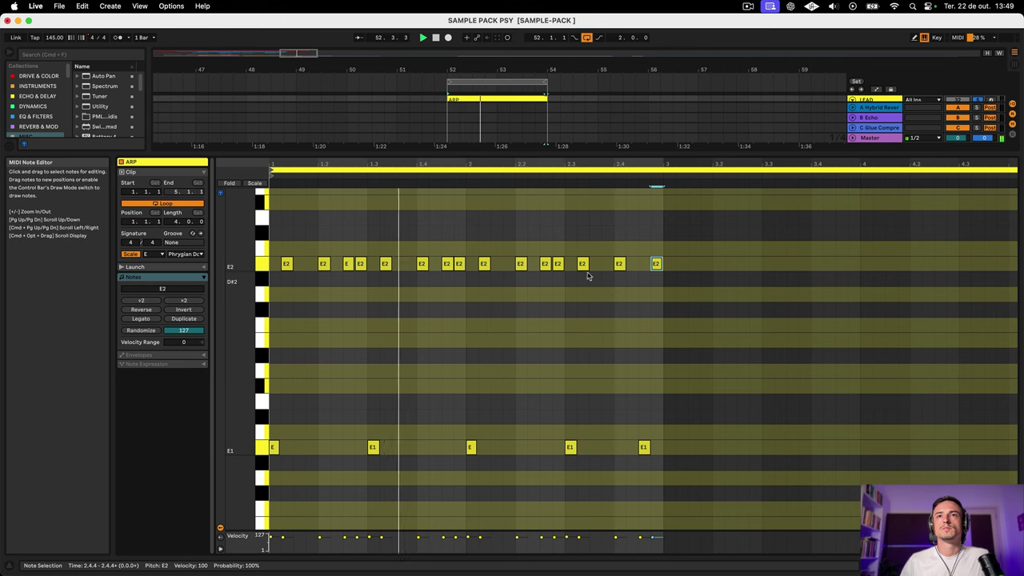
pyautogui.click(619, 265)
pyautogui.hotkey('shift', 'Down')
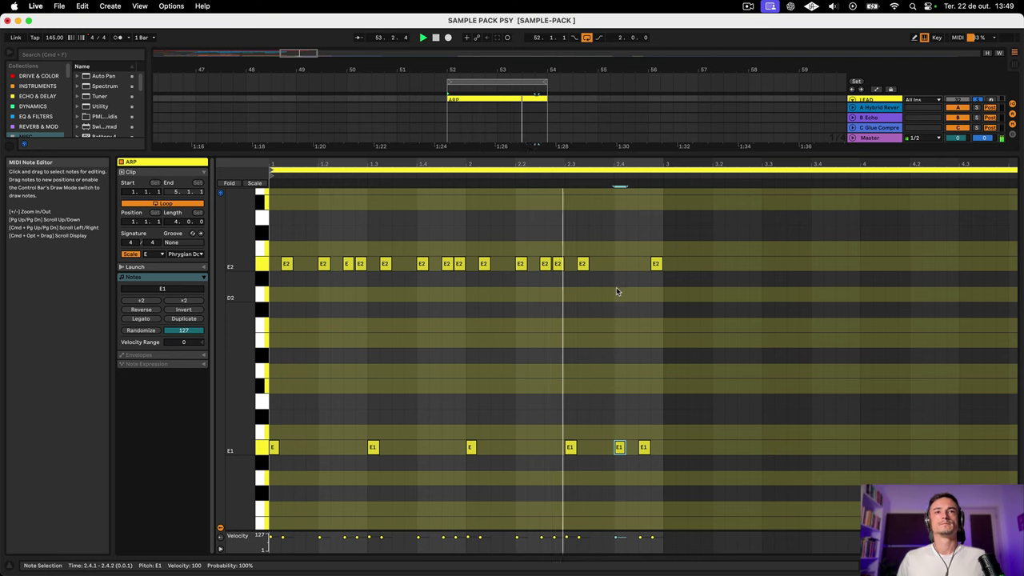
pyautogui.press('space')
pyautogui.click(616, 289)
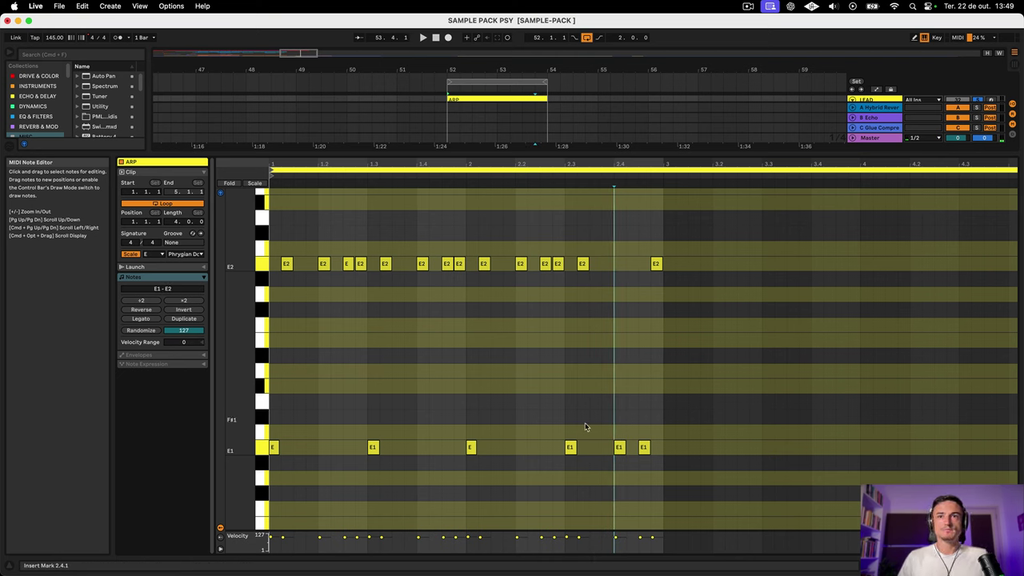
# - Shorten all the E1 notes and all the E2 notes across the two bars, playing back the loop to check
pyautogui.moveTo(647, 464); pyautogui.dragTo(220, 438)
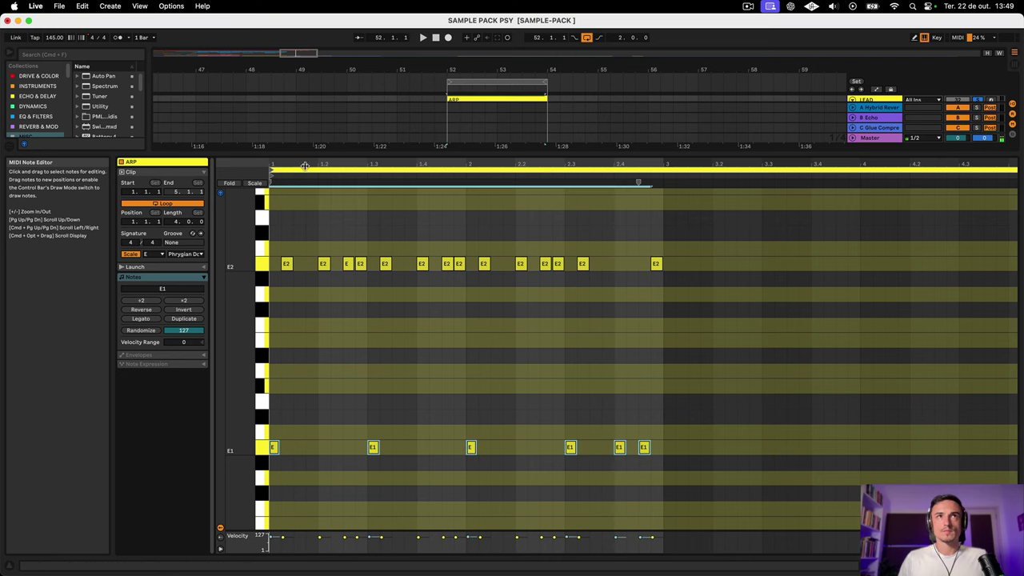
pyautogui.moveTo(304, 165); pyautogui.dragTo(320, 240)
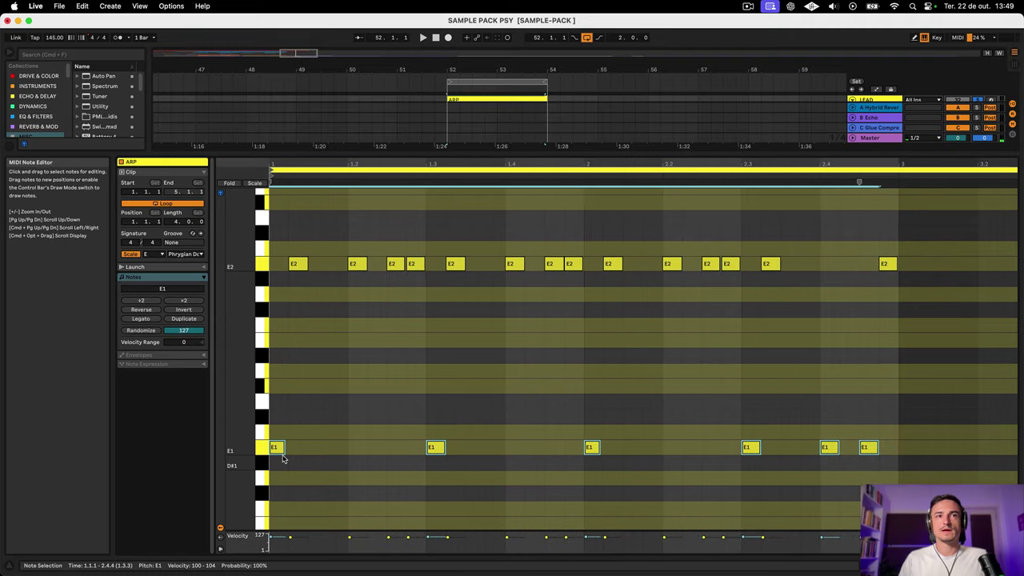
pyautogui.moveTo(283, 452); pyautogui.dragTo(281, 452)
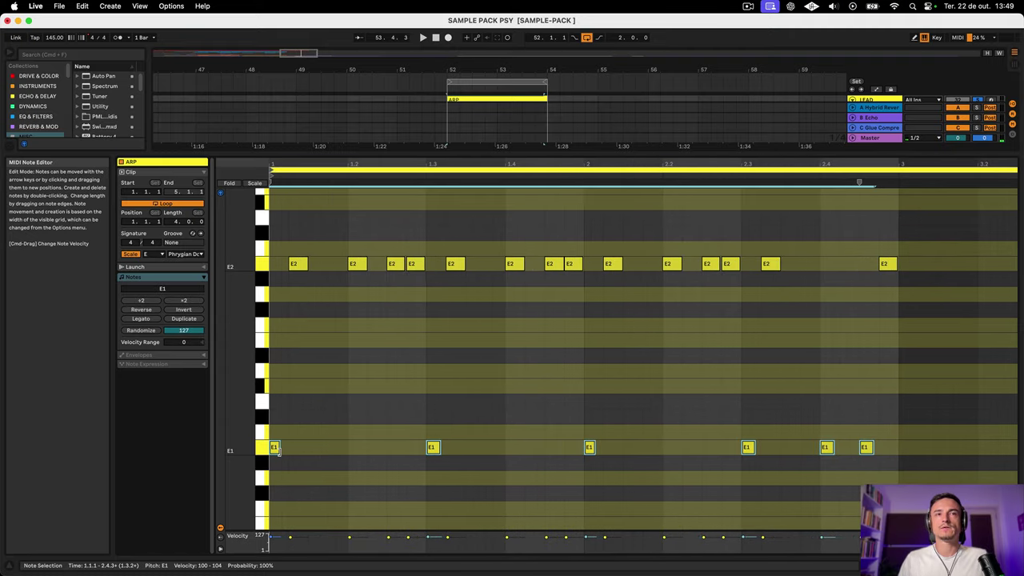
pyautogui.press('space')
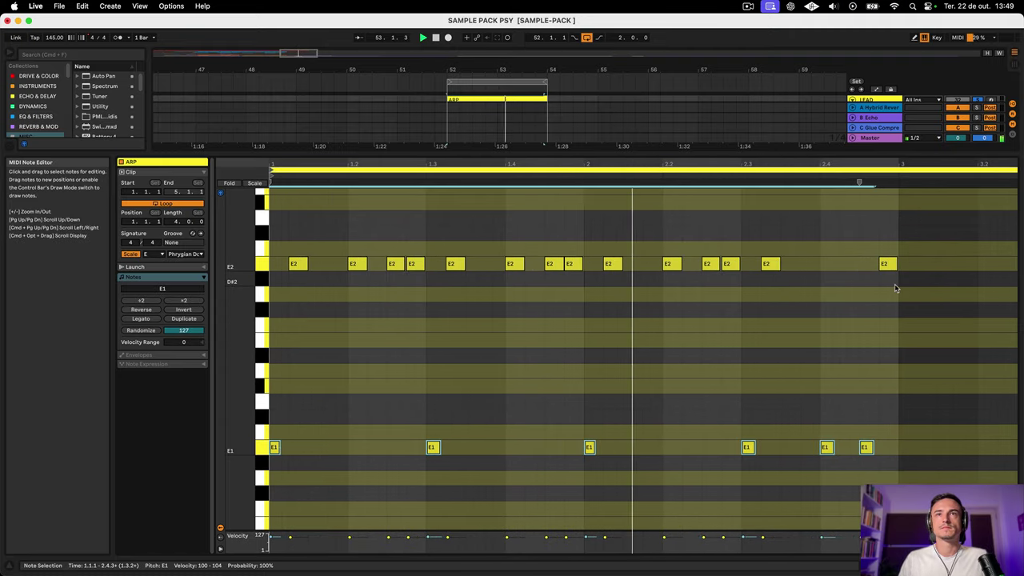
pyautogui.press('space')
pyautogui.moveTo(897, 286); pyautogui.dragTo(301, 263)
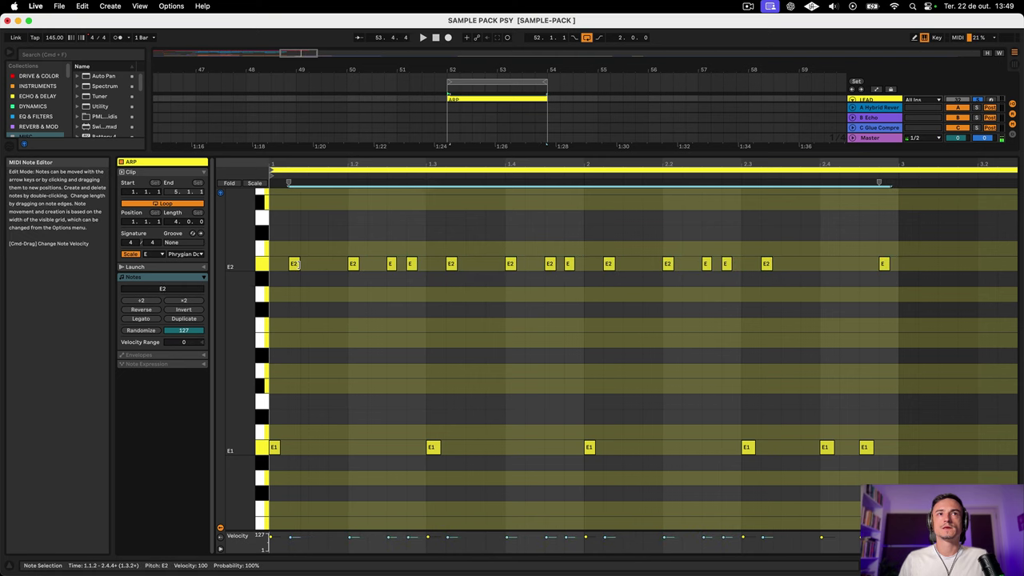
pyautogui.moveTo(875, 472); pyautogui.dragTo(274, 447)
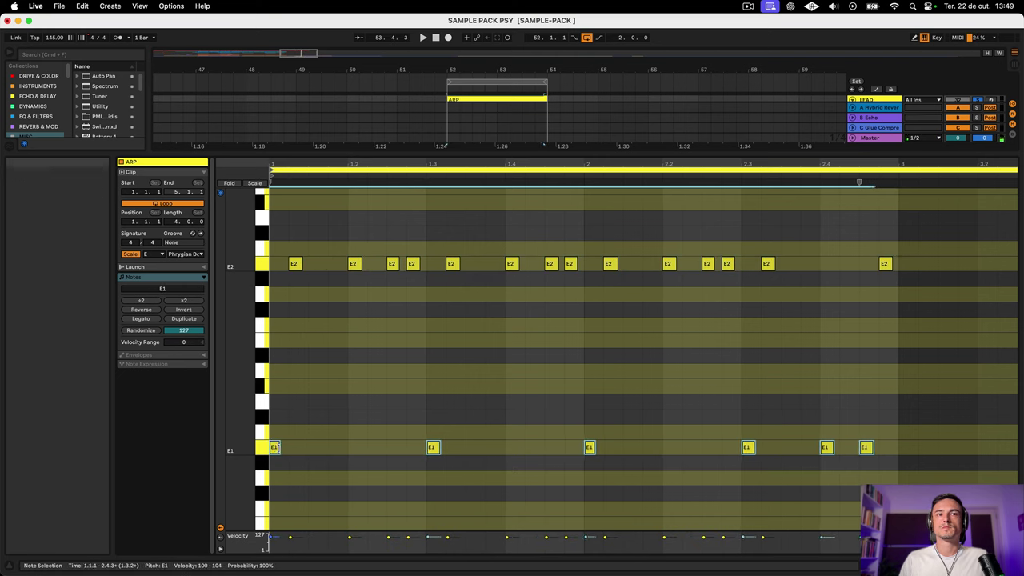
# - Add a C3 note at 1.1.3 and a B2 note at 1.1.4 in the ARP clip
pyautogui.scroll(5, 549, 305)
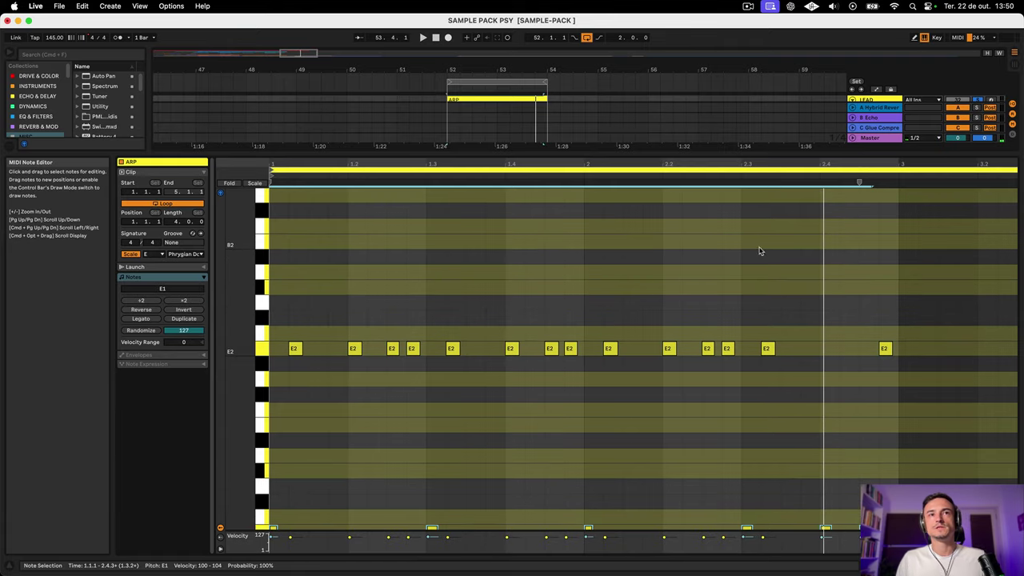
pyautogui.scroll(1, 469, 279)
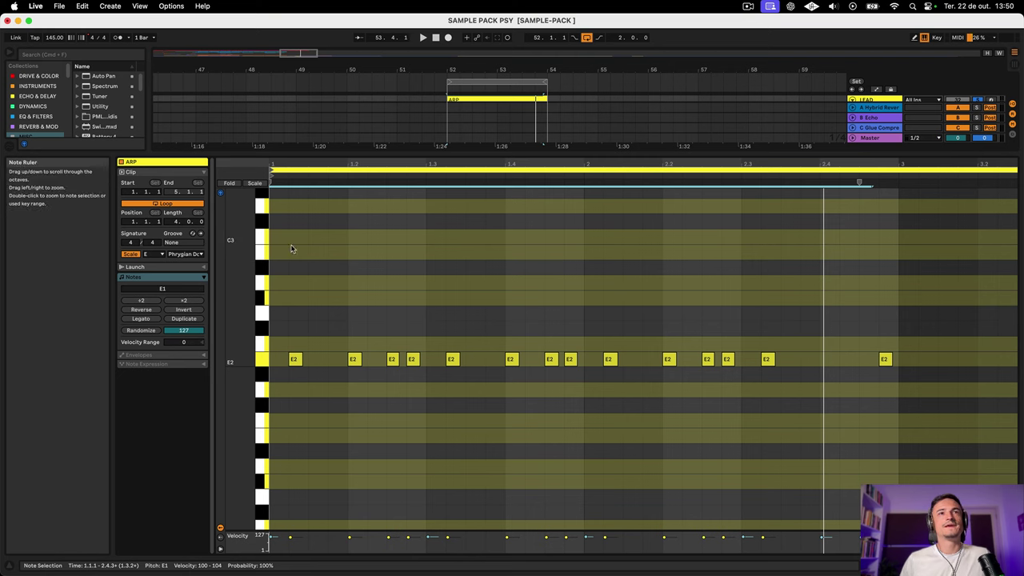
pyautogui.doubleClick(318, 253)
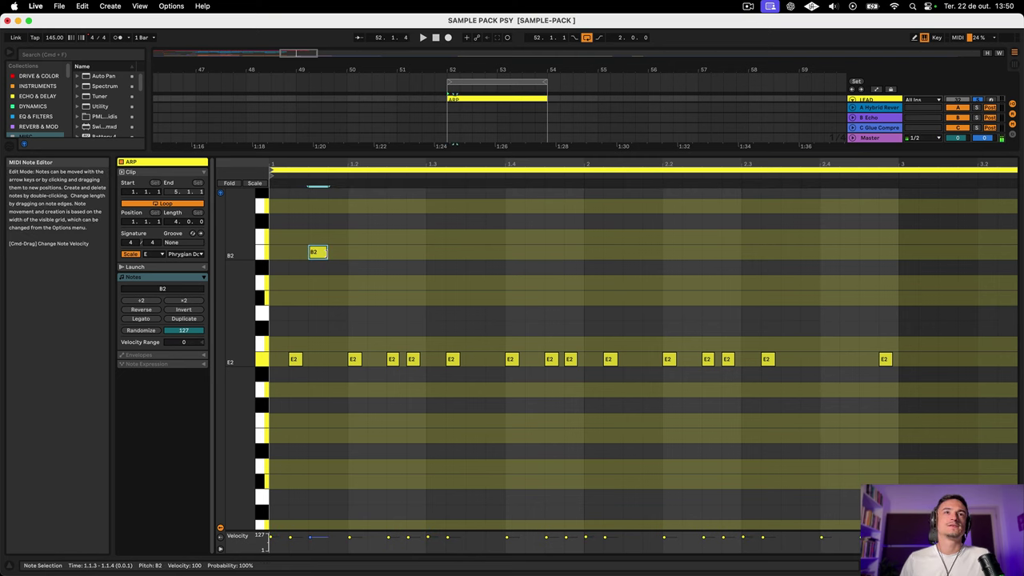
pyautogui.moveTo(324, 257); pyautogui.dragTo(319, 244)
pyautogui.click(345, 264)
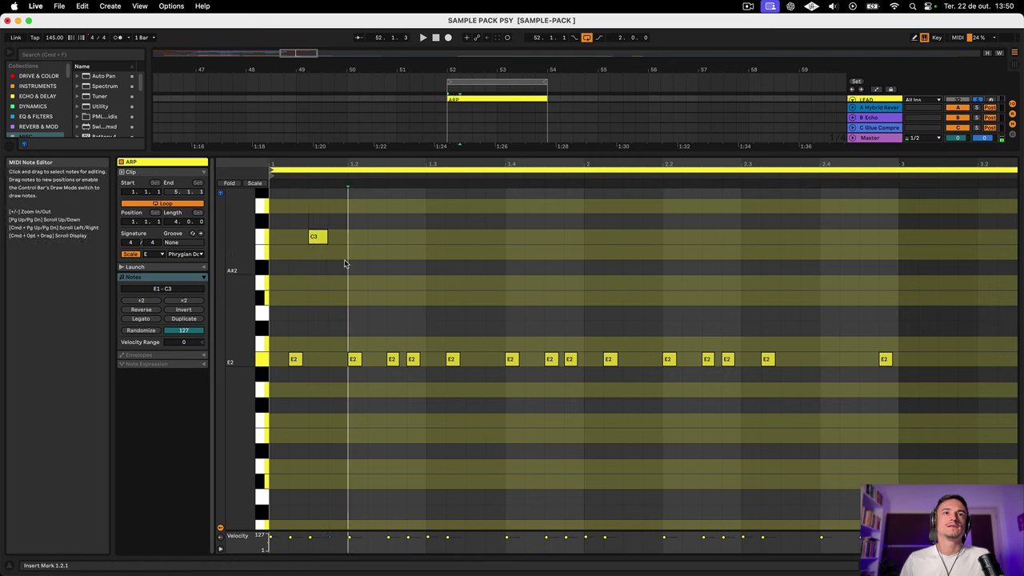
pyautogui.doubleClick(339, 256)
pyautogui.scroll(-3, 376, 272)
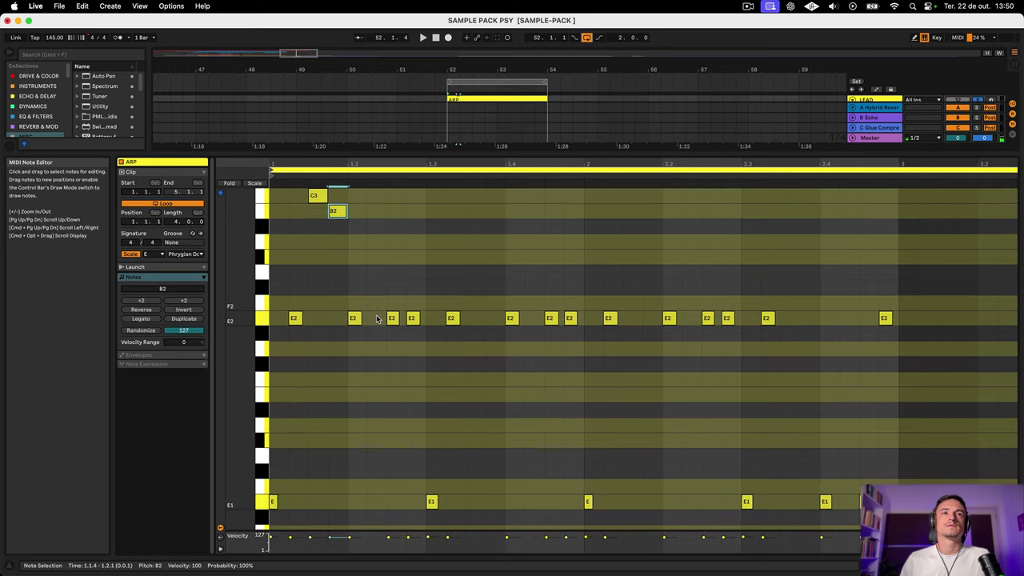
# - Lower the notes at 1.1.3 and 1.1.4 to A2 and G#2, and listen to the loop
pyautogui.scroll(3, 376, 319)
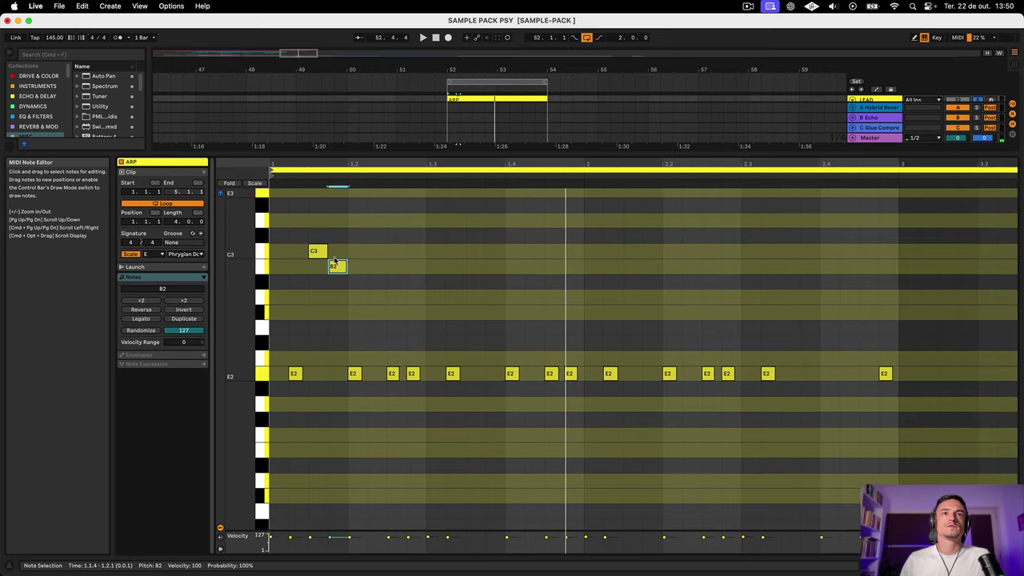
pyautogui.moveTo(336, 264); pyautogui.dragTo(339, 329)
pyautogui.doubleClick(320, 298)
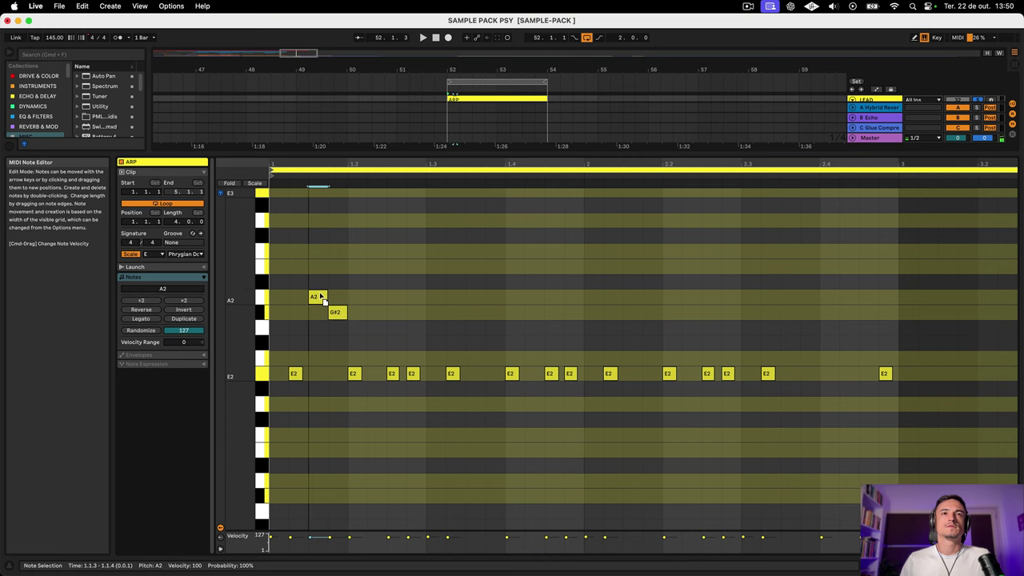
pyautogui.scroll(-2, 364, 306)
pyautogui.press('space')
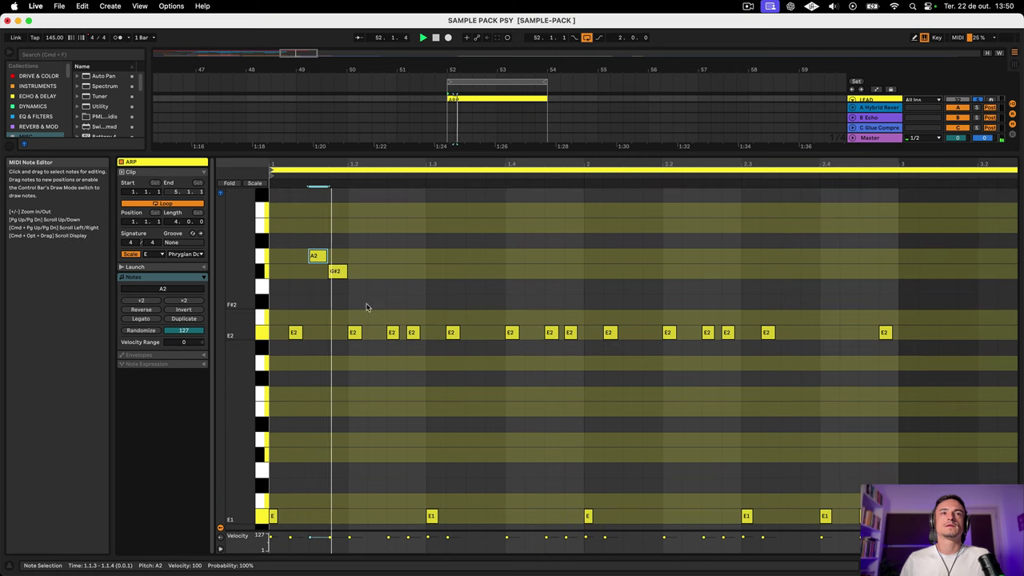
pyautogui.scroll(-2, 330, 300)
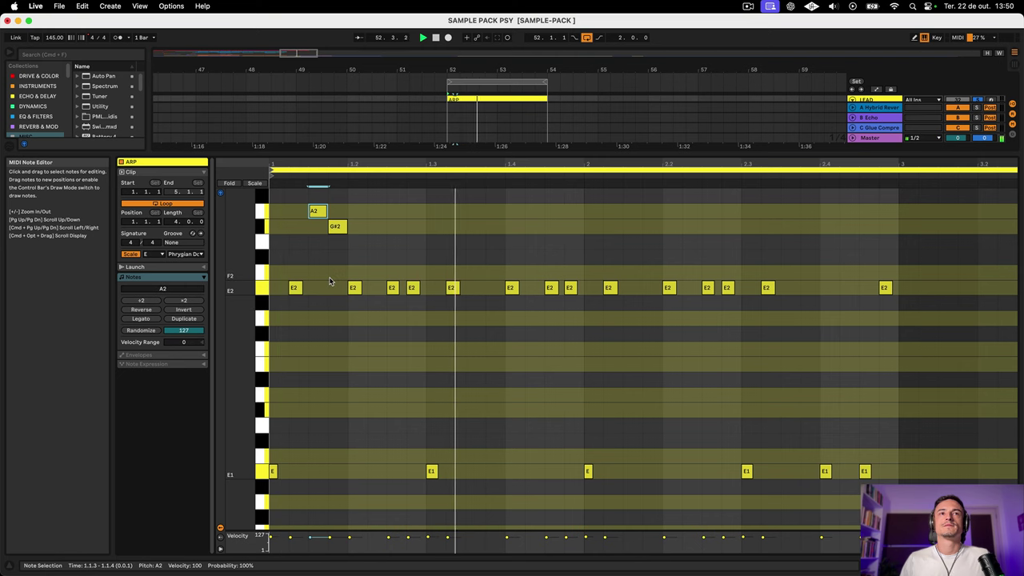
pyautogui.scroll(1, 437, 274)
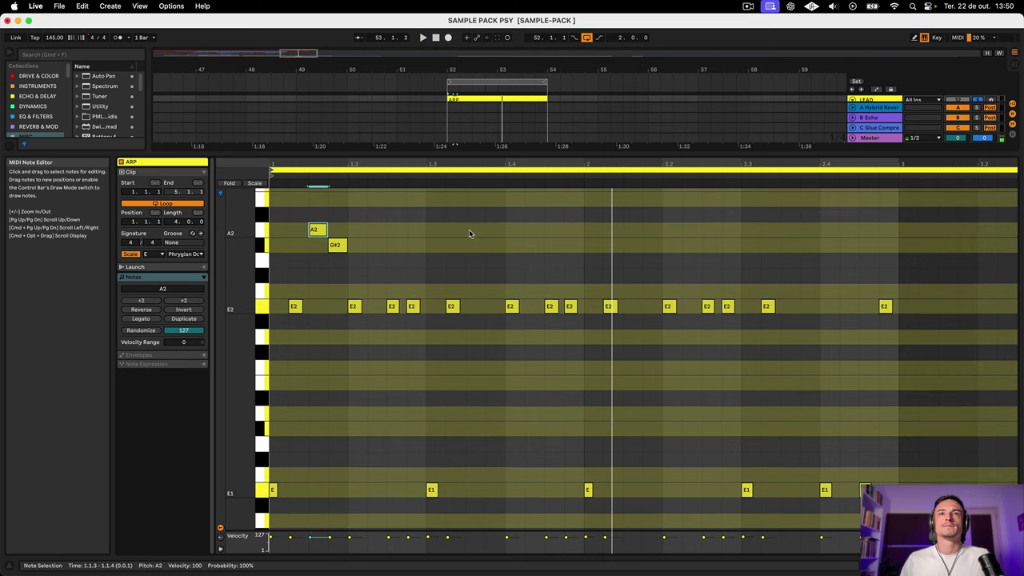
# - Add an A2 note at 1.3.3 and a G#2 note at 1.3.4, and shorten all four A2 and G#2 notes
pyautogui.doubleClick(497, 245)
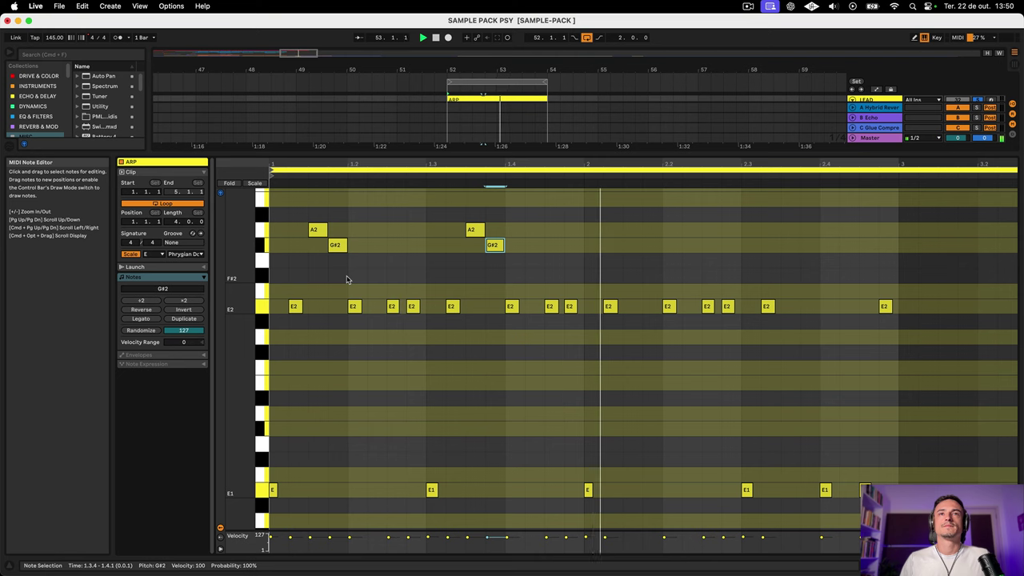
pyautogui.scroll(2, 357, 288)
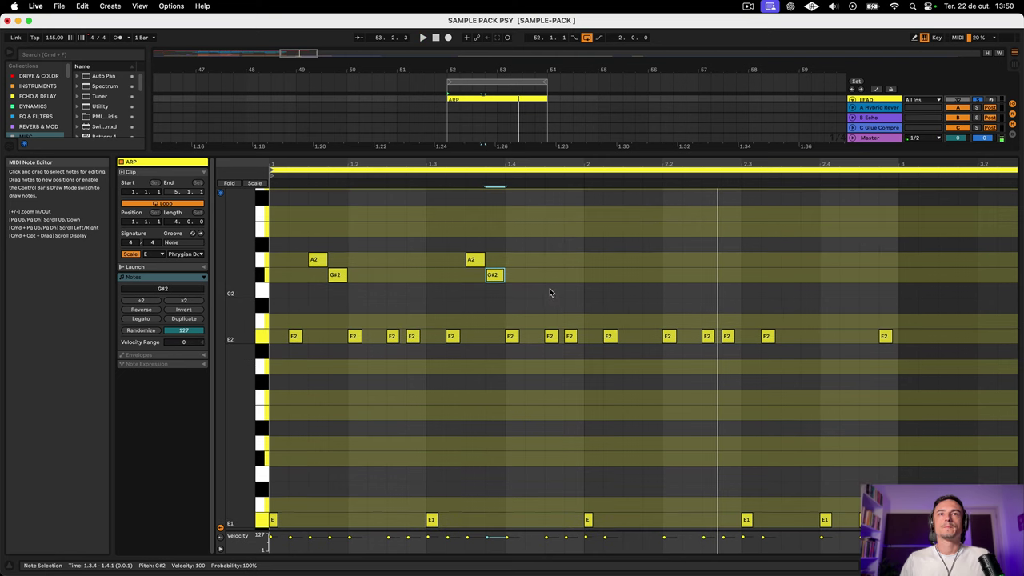
pyautogui.moveTo(544, 288); pyautogui.dragTo(330, 259)
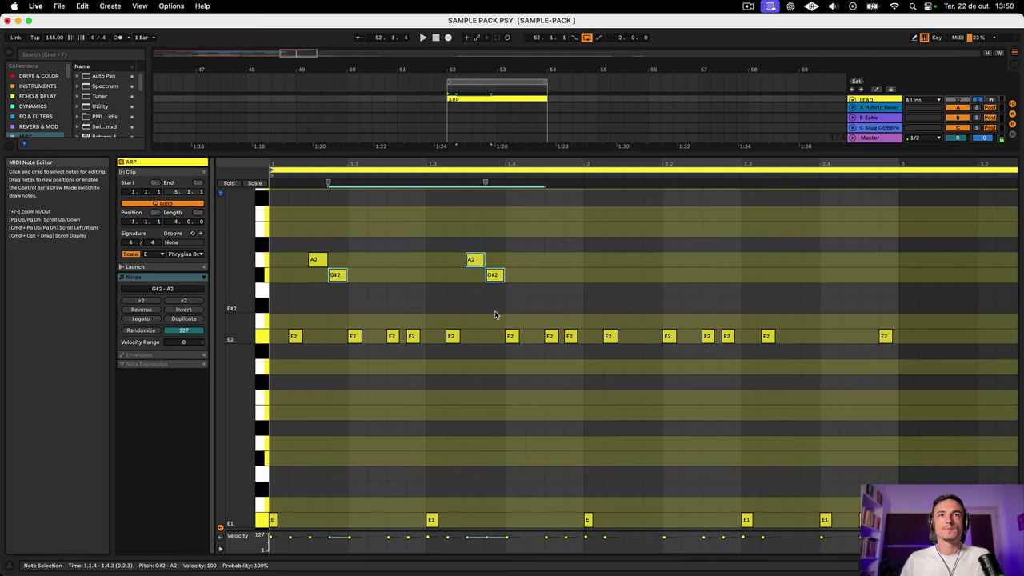
pyautogui.moveTo(547, 289); pyautogui.dragTo(214, 233)
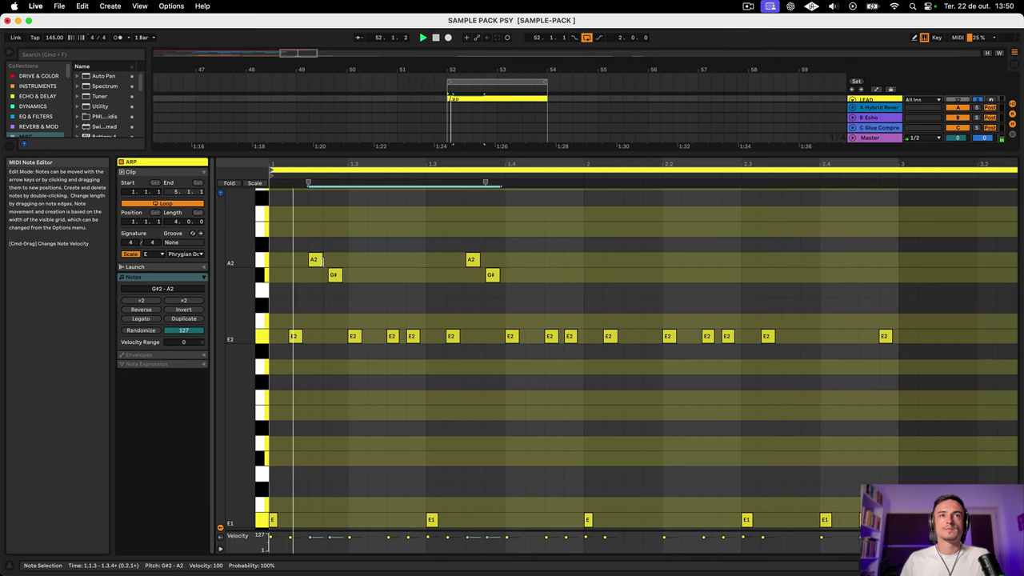
# - Add short B2 notes at 2.1.3 and 2.3.3, each followed by a short C3 note at 2.1.4 and 2.3.4
pyautogui.scroll(1, 633, 235)
pyautogui.doubleClick(632, 237)
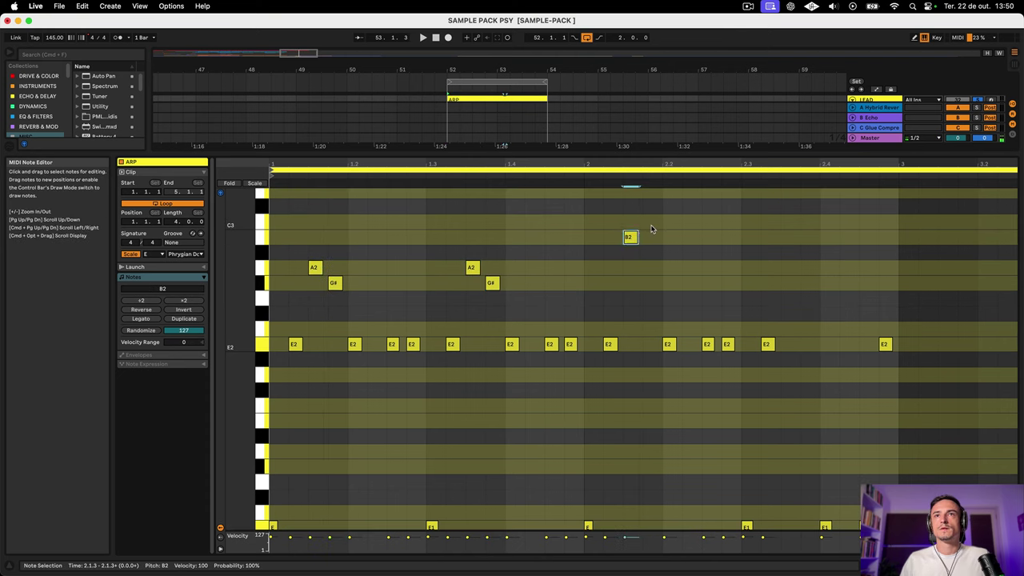
pyautogui.doubleClick(653, 226)
pyautogui.moveTo(660, 225); pyautogui.dragTo(656, 226)
pyautogui.doubleClick(788, 309)
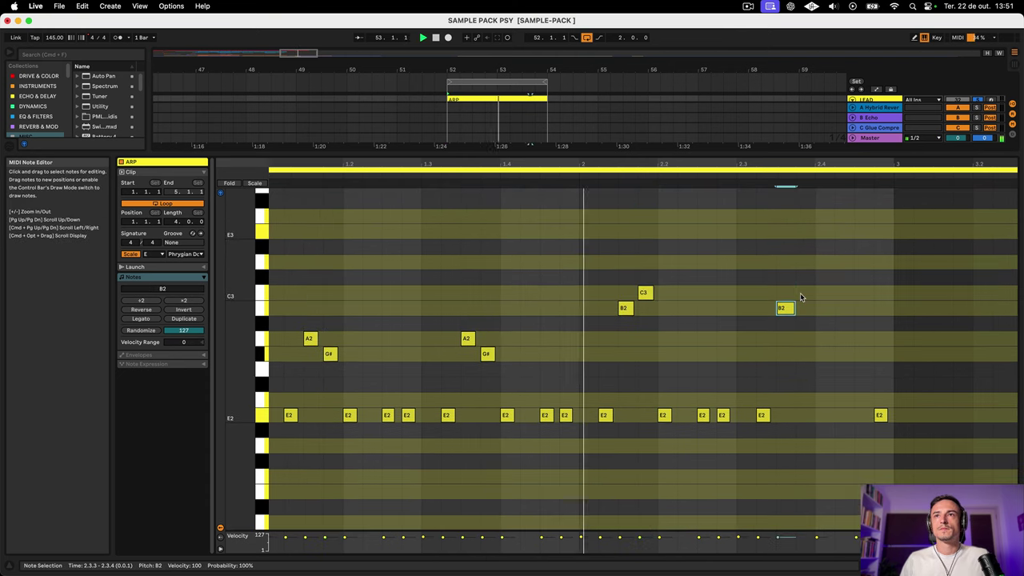
pyautogui.doubleClick(805, 297)
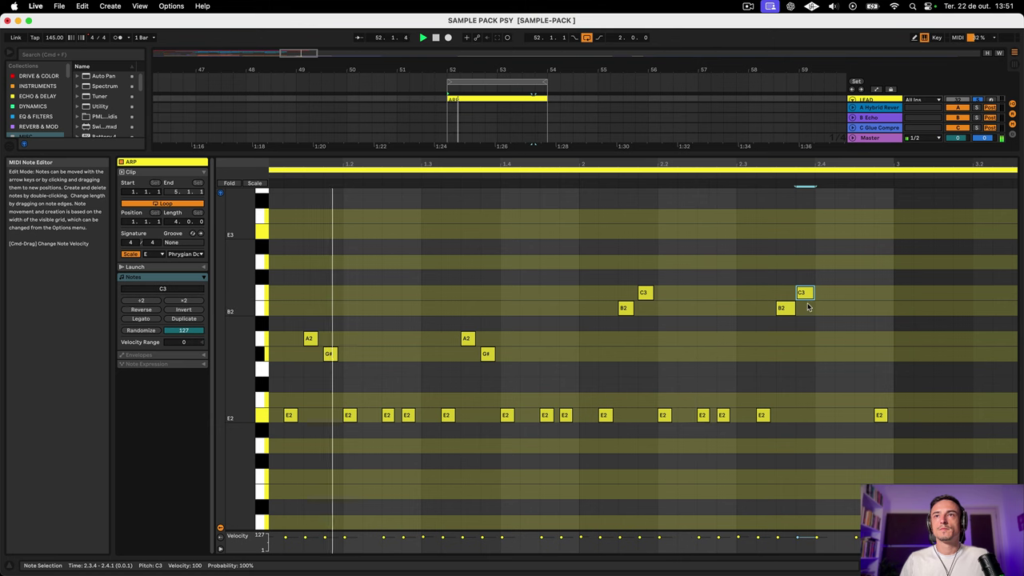
pyautogui.moveTo(821, 316); pyautogui.dragTo(743, 298)
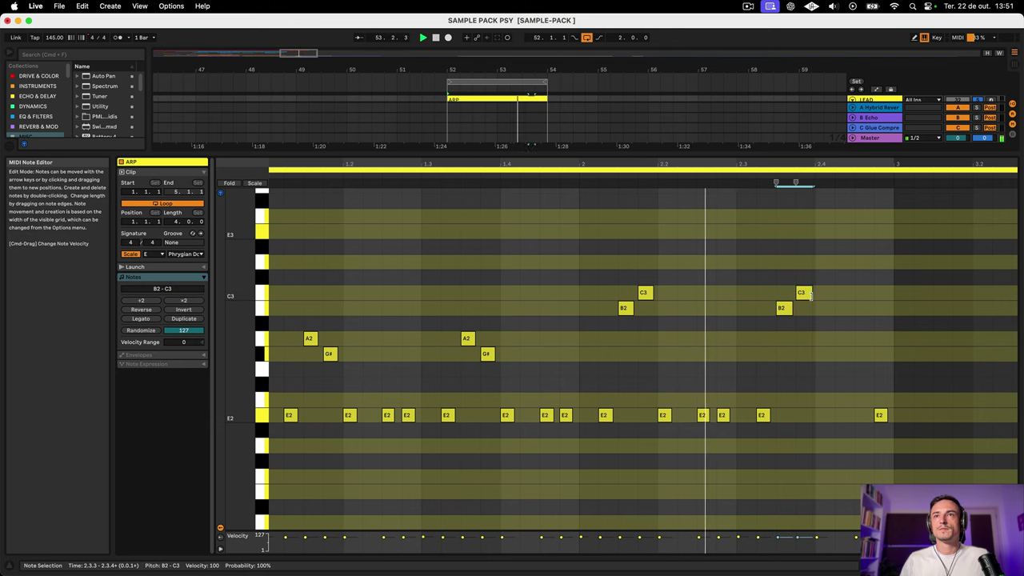
# - Add a D3 note at 2.4.3 and delete the E1 note at the same position
pyautogui.doubleClick(860, 262)
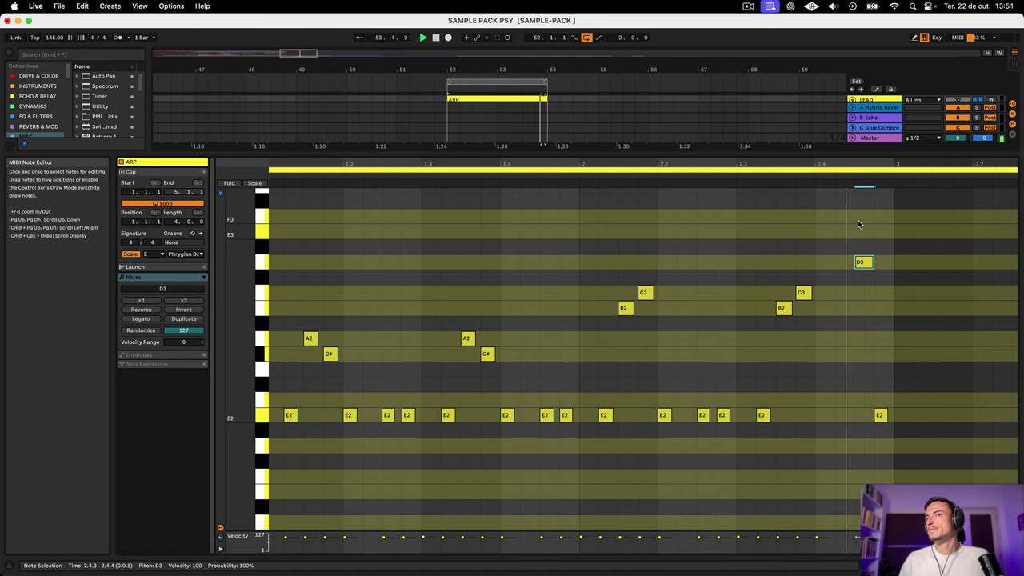
pyautogui.scroll(-10, 841, 348)
pyautogui.scroll(5, 841, 348)
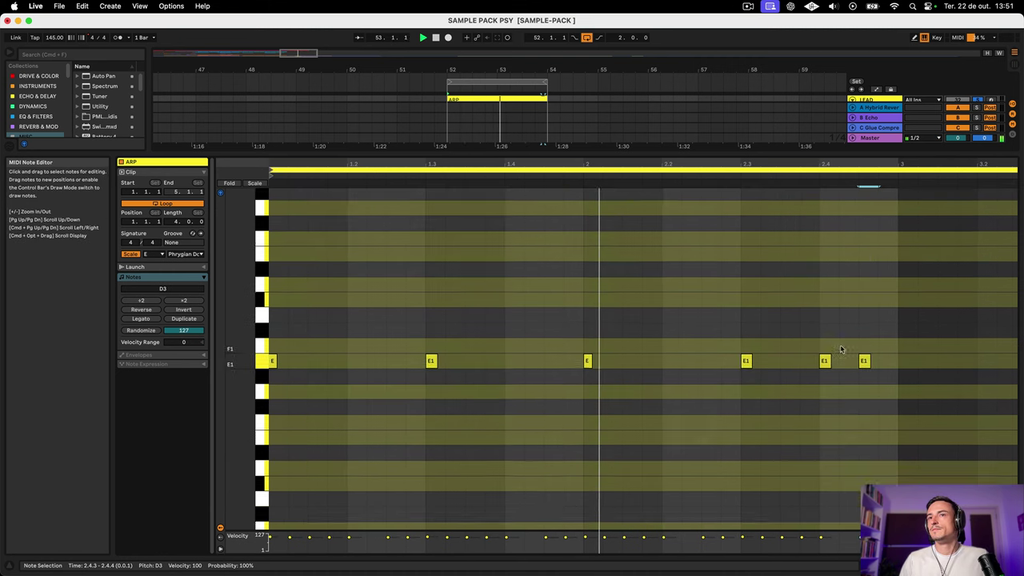
pyautogui.scroll(3, 856, 416)
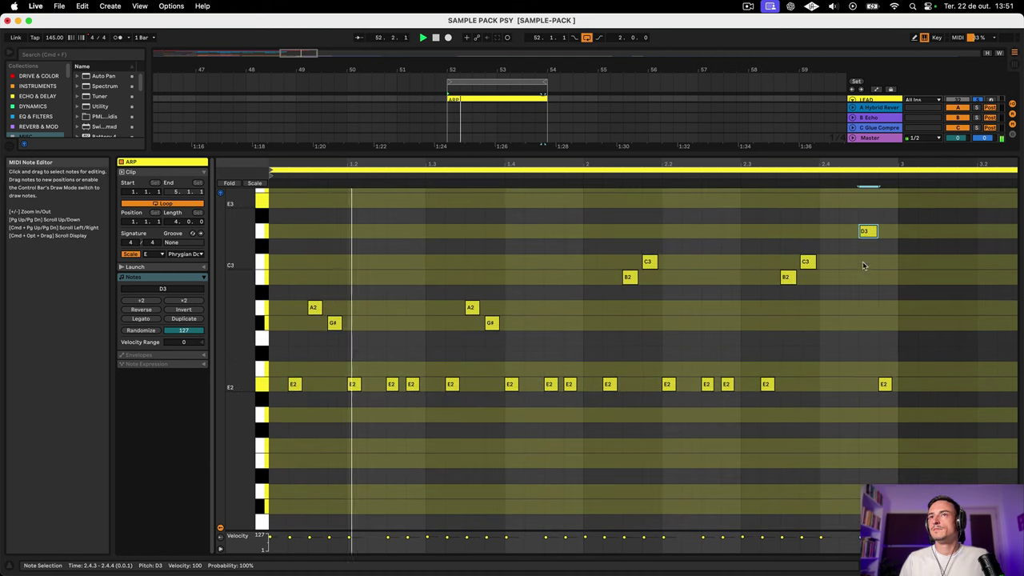
pyautogui.scroll(-3, 866, 472)
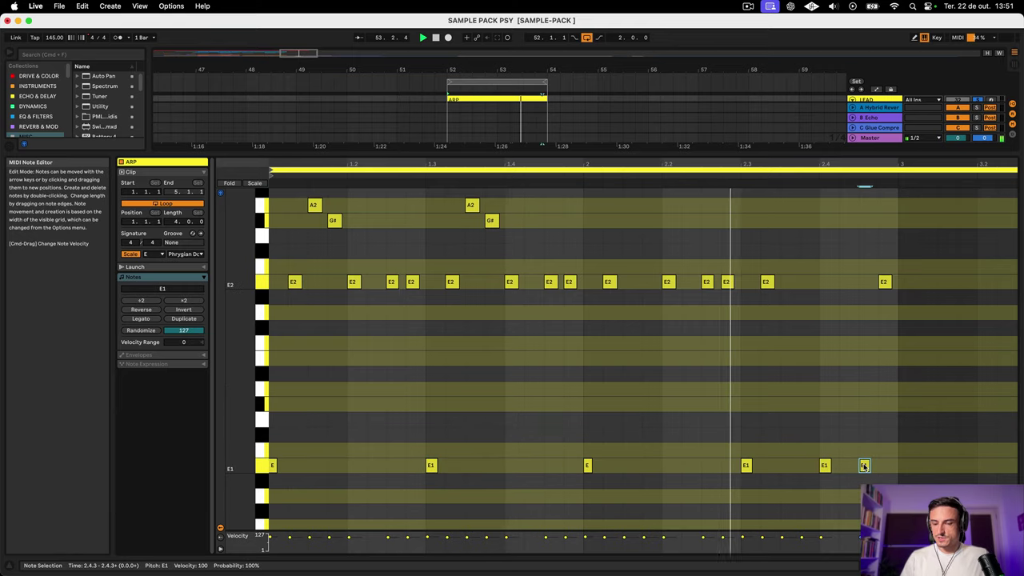
pyautogui.doubleClick(864, 465)
# - Add an F3 note at 2.4.1 and an E3 note at 2.4.2, and delete the E1 note at 2.4.1
pyautogui.scroll(5, 819, 445)
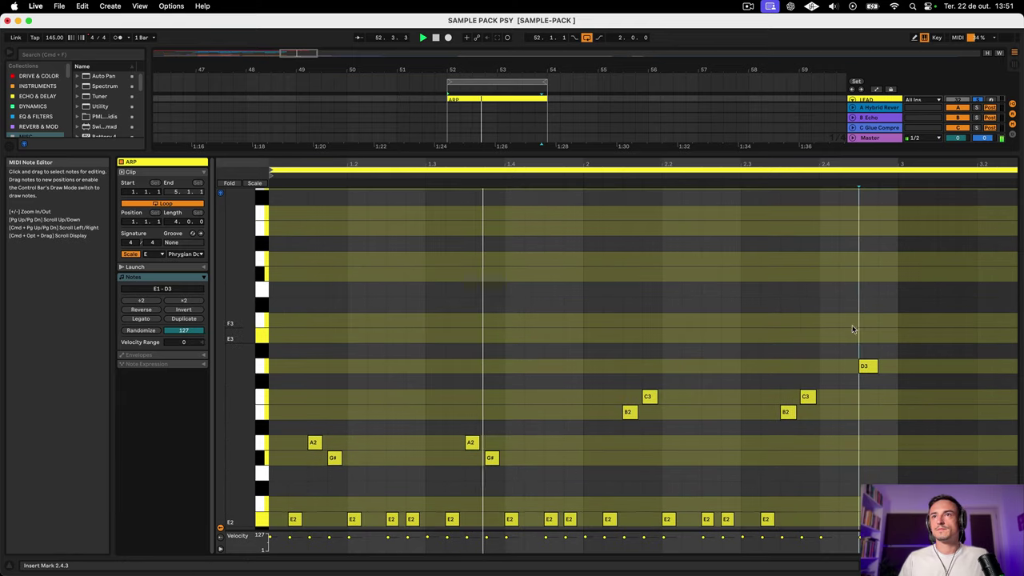
pyautogui.click(843, 324)
pyautogui.doubleClick(830, 323)
pyautogui.doubleClick(849, 339)
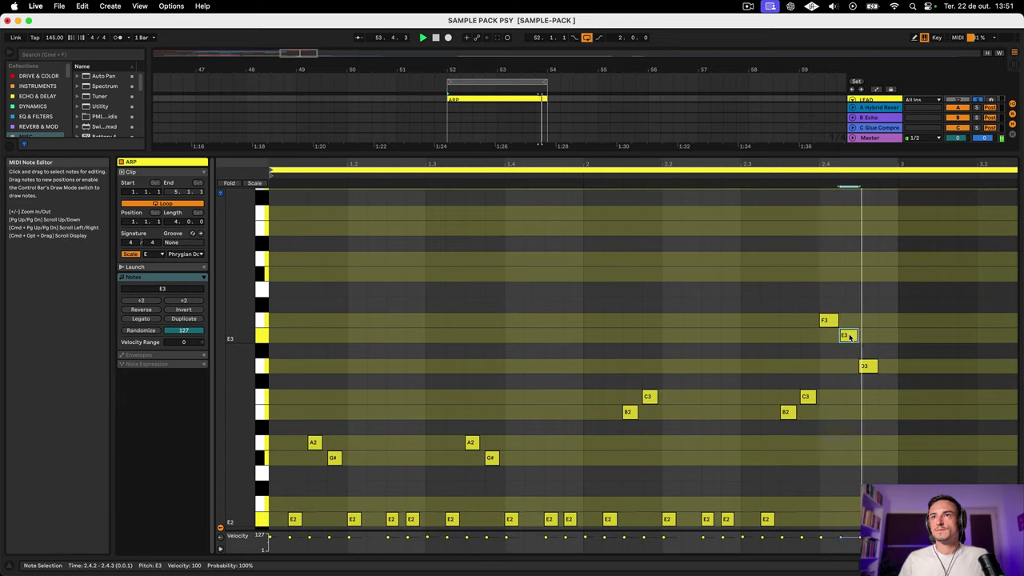
pyautogui.scroll(-1, 879, 421)
pyautogui.scroll(-5, 880, 421)
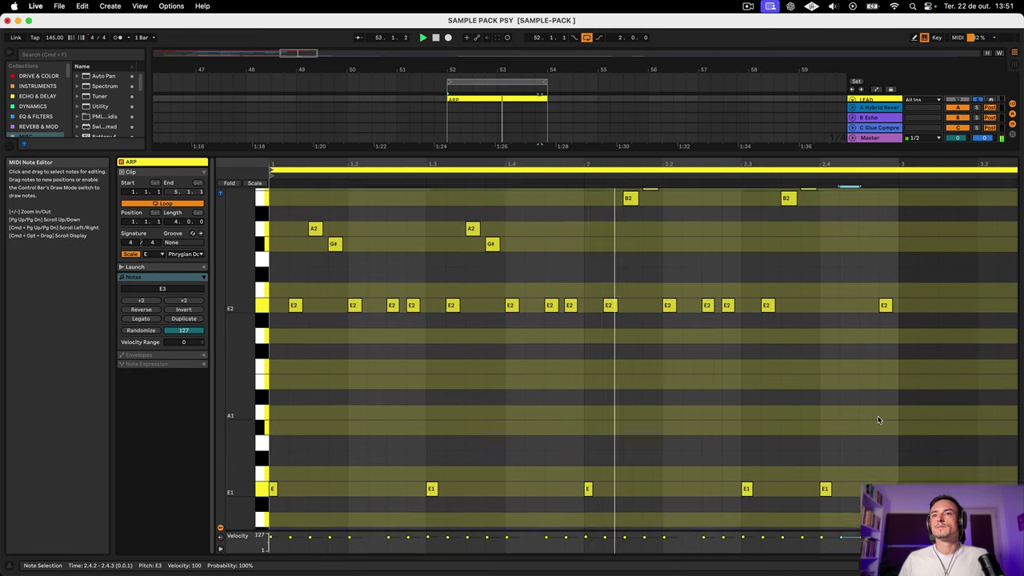
pyautogui.doubleClick(822, 477)
pyautogui.press('Delete')
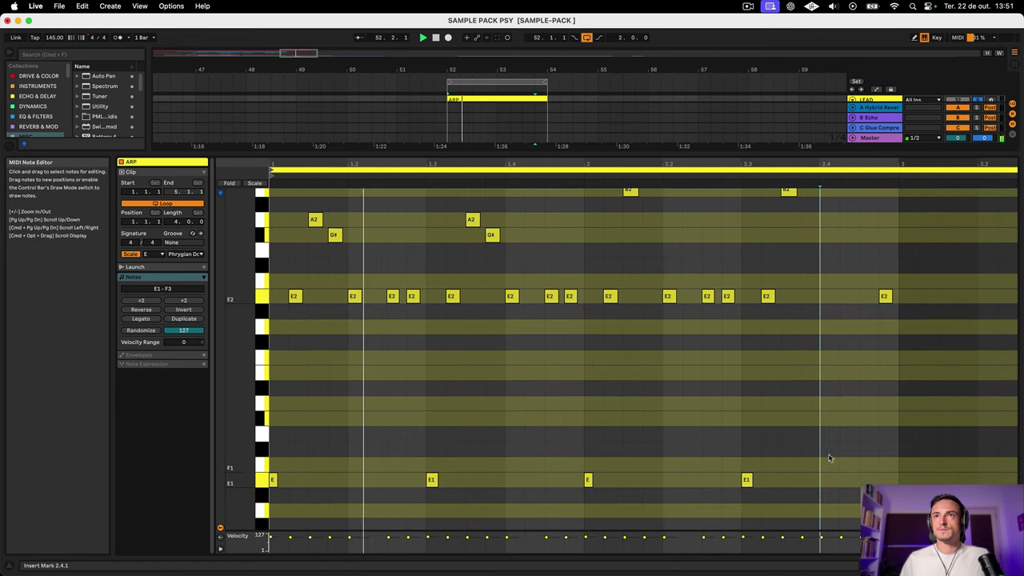
# - Lower the D3 note at 2.4.3 to B2 and reorder the two notes before it as E3 at 2.4.1 and F3 at 2.4.2
pyautogui.scroll(5, 831, 448)
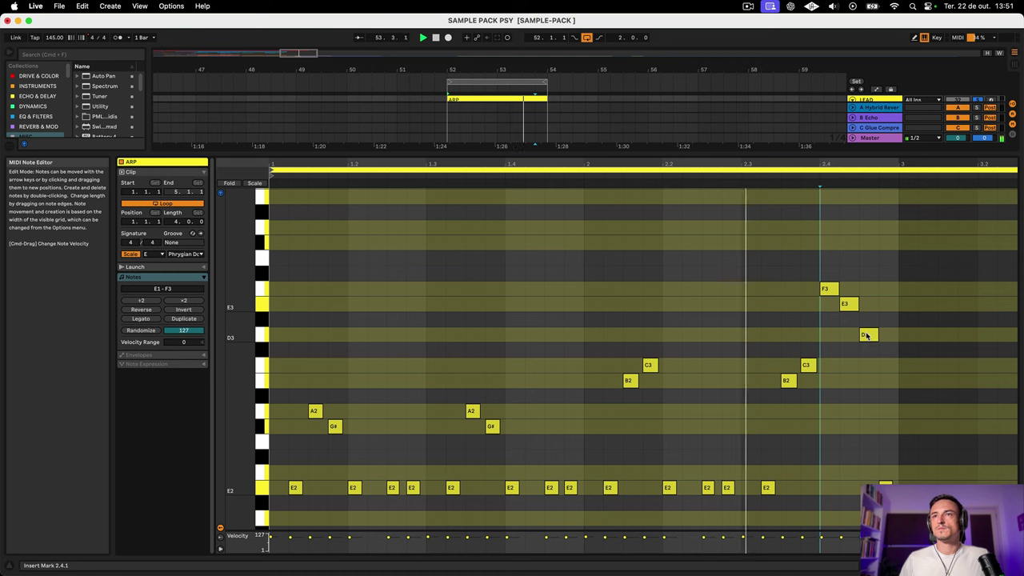
pyautogui.moveTo(872, 338); pyautogui.dragTo(871, 369)
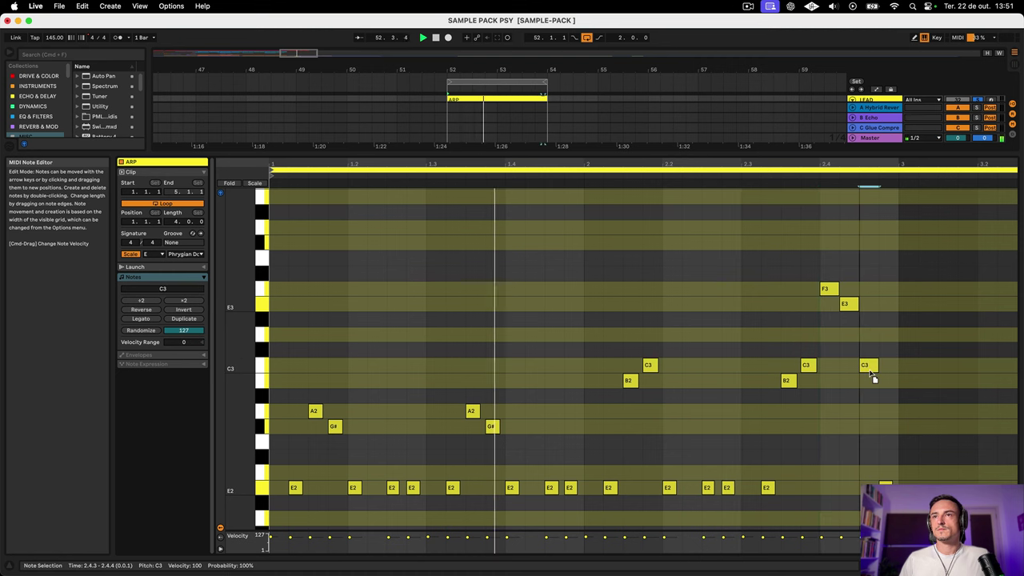
pyautogui.scroll(-3, 880, 375)
pyautogui.scroll(2, 887, 374)
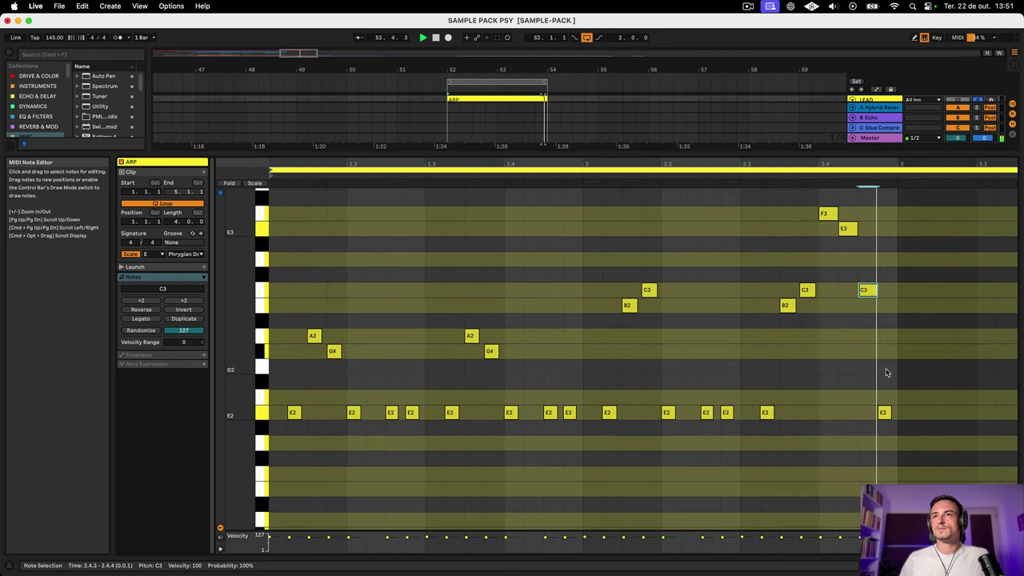
pyautogui.scroll(-4, 884, 370)
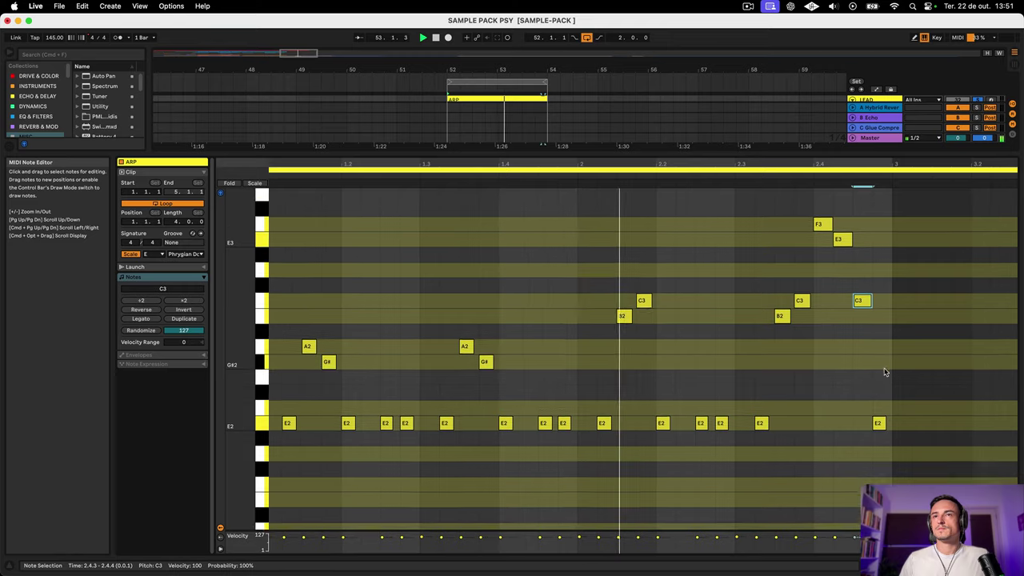
pyautogui.scroll(-2, 883, 366)
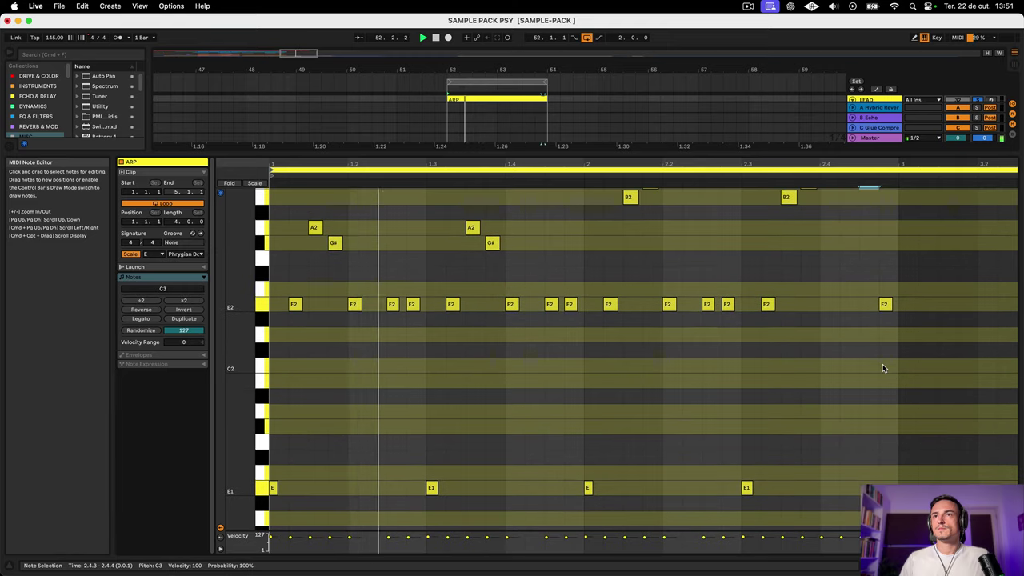
pyautogui.scroll(4, 881, 352)
pyautogui.moveTo(868, 317); pyautogui.dragTo(869, 325)
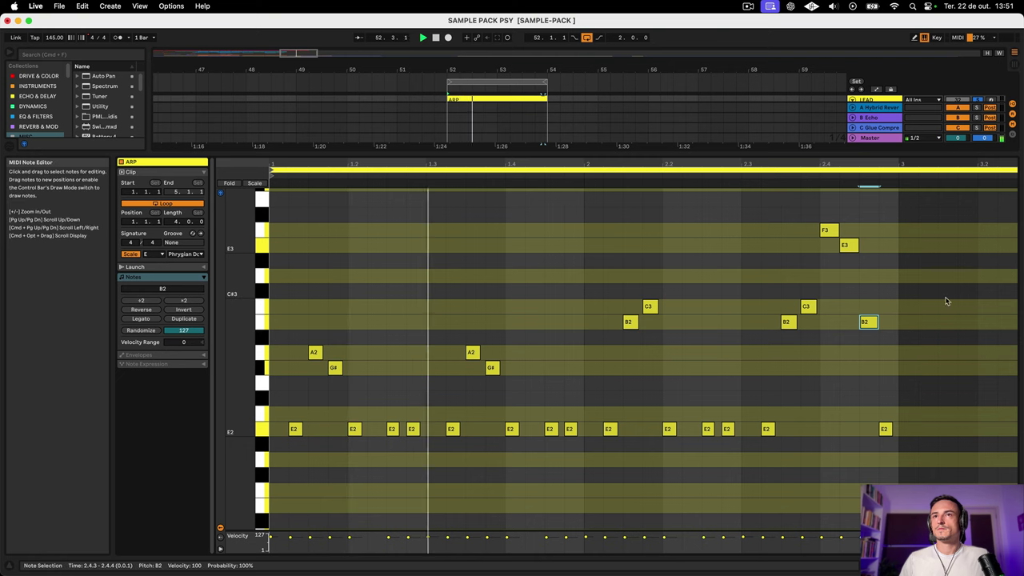
pyautogui.moveTo(862, 258); pyautogui.dragTo(853, 238)
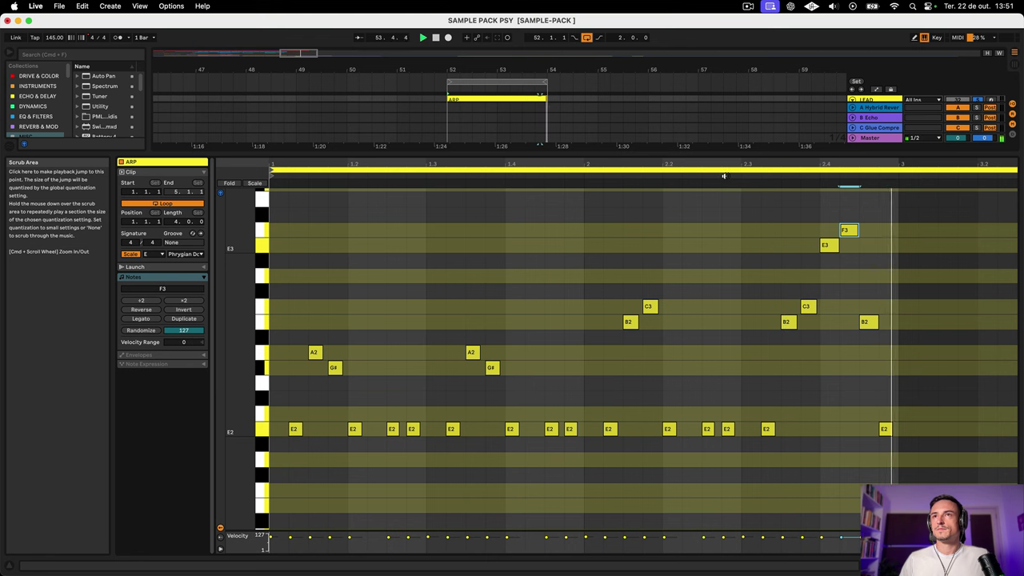
# - Toggle solo on the LEAD track
pyautogui.scroll(-5, 869, 280)
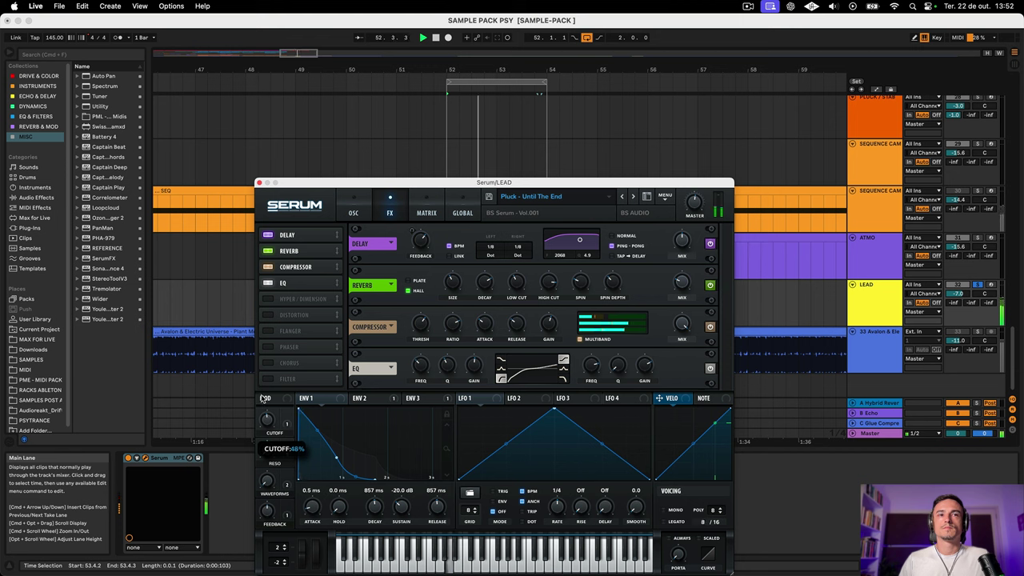
pyautogui.click(977, 285)
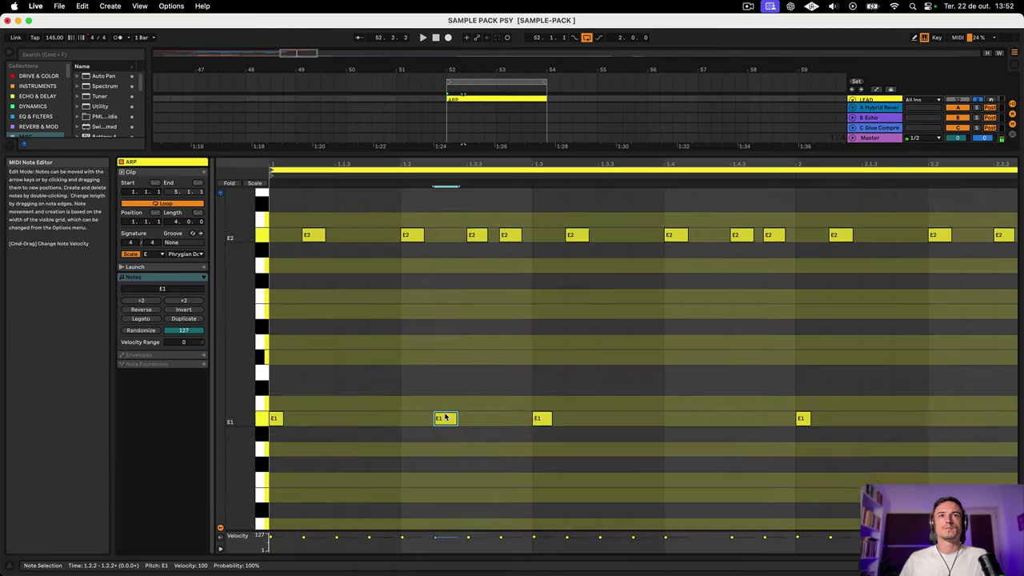
# - Raise the E1 note at 1.2.2 to E3, listen to the loop, and move the note to F2
pyautogui.scroll(4, 445, 416)
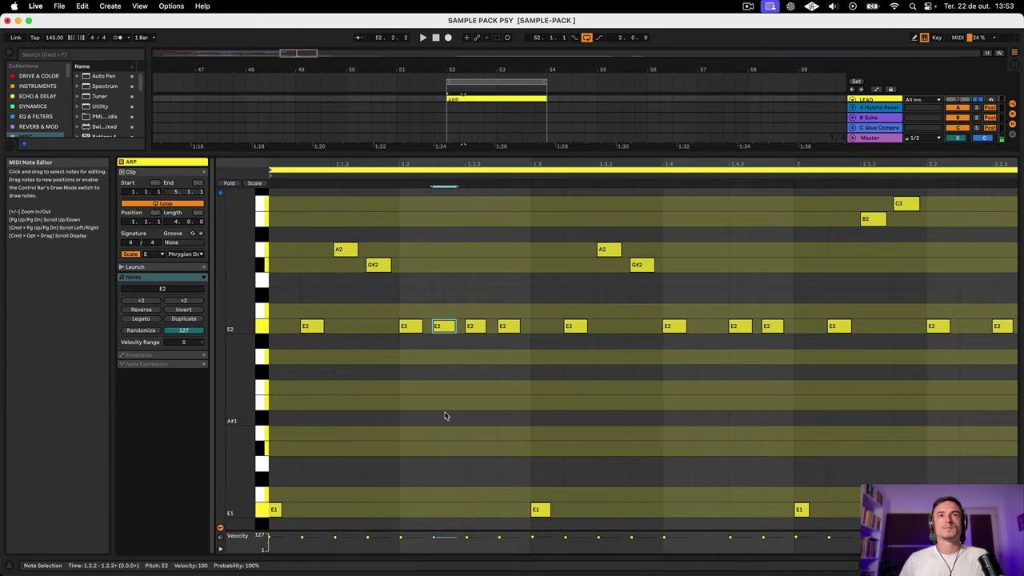
pyautogui.hotkey('shift', 'Up')
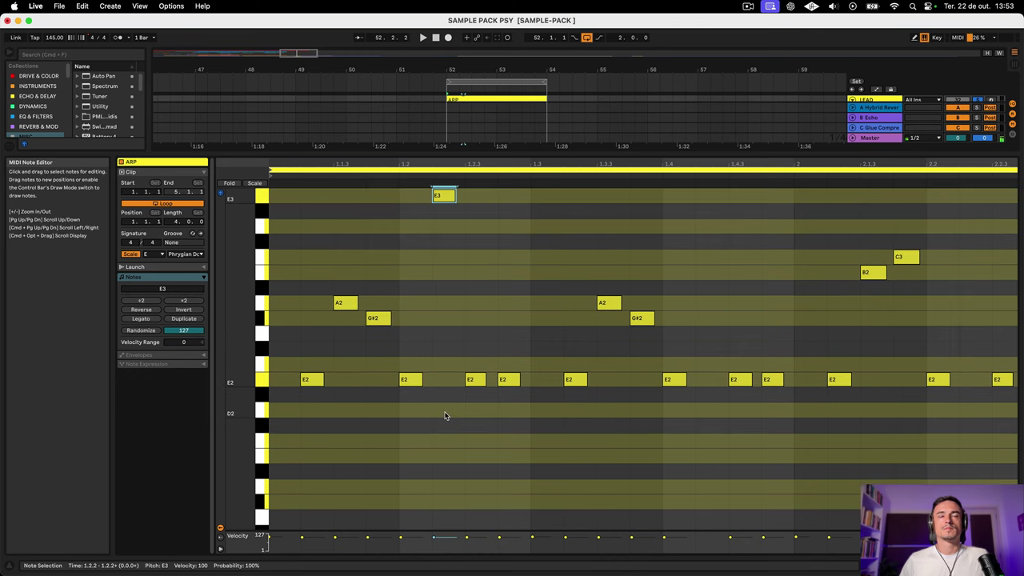
pyautogui.press('space')
pyautogui.scroll(-2, 480, 410)
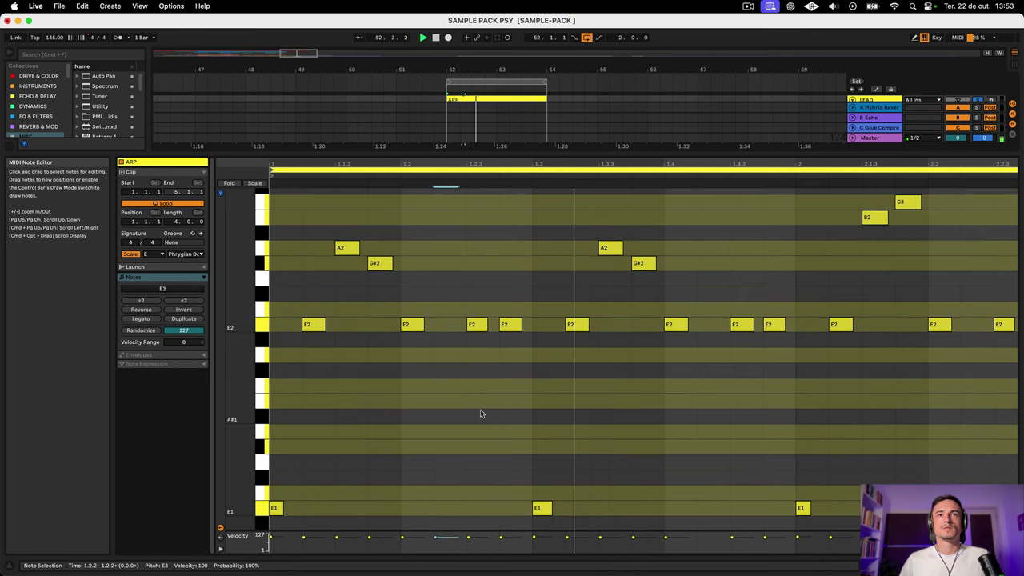
pyautogui.scroll(3, 480, 413)
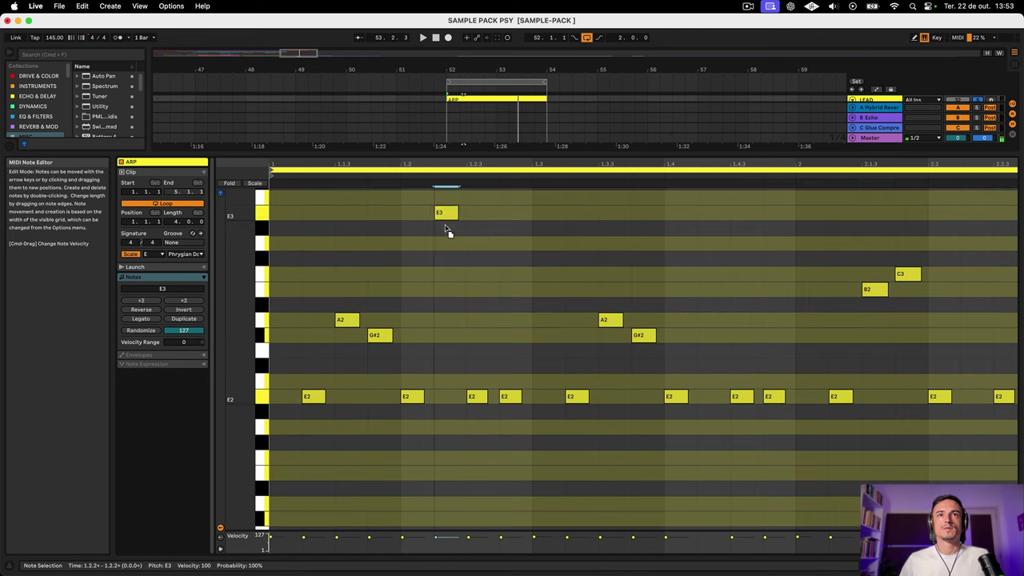
pyautogui.moveTo(445, 228); pyautogui.dragTo(447, 243)
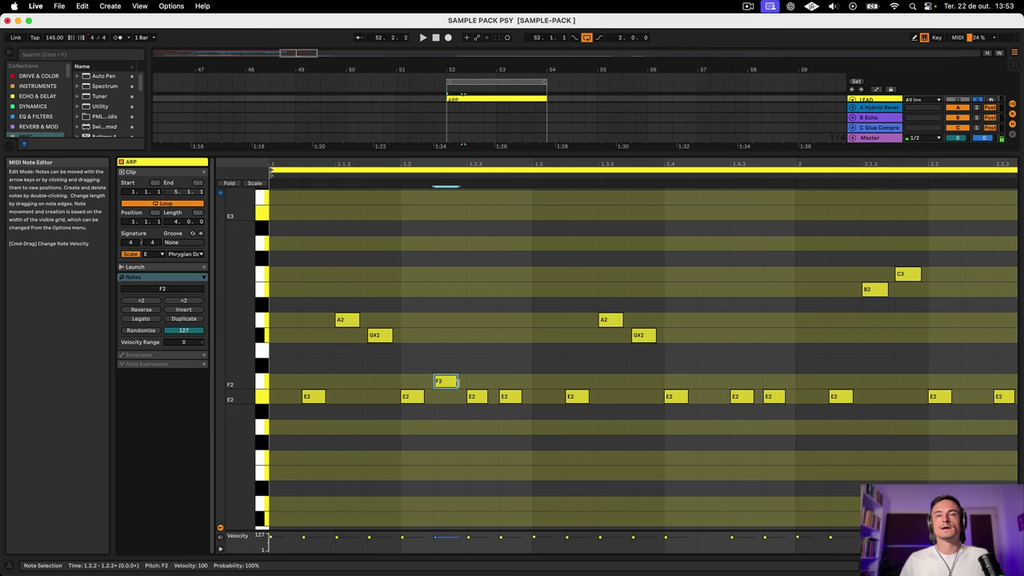
# - Play the loop and set the note at 1.4.2 to F2, matching the one at 1.2.2
pyautogui.scroll(-1, 481, 394)
pyautogui.press('space')
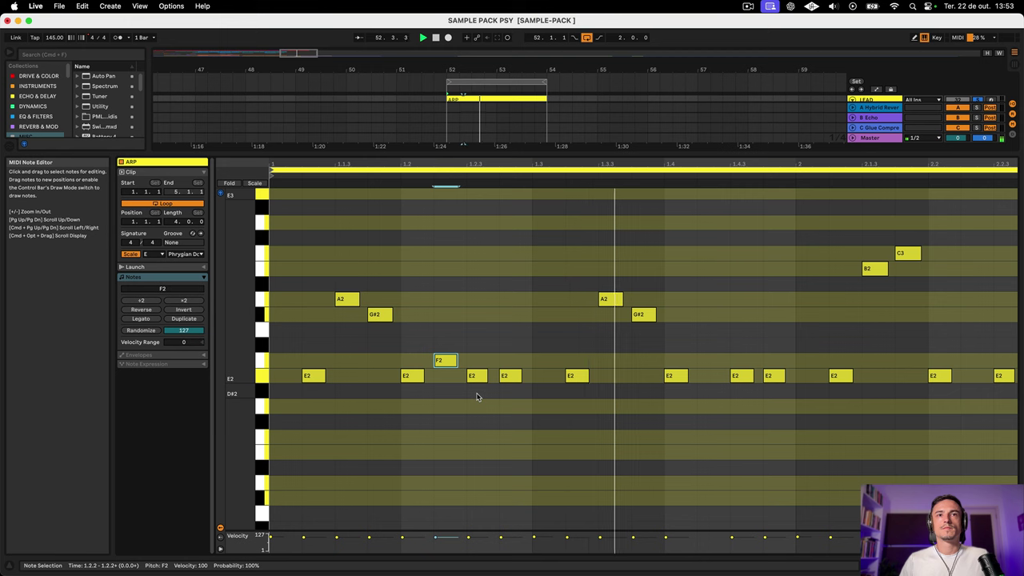
pyautogui.moveTo(445, 361); pyautogui.dragTo(718, 365)
pyautogui.scroll(-2, 663, 405)
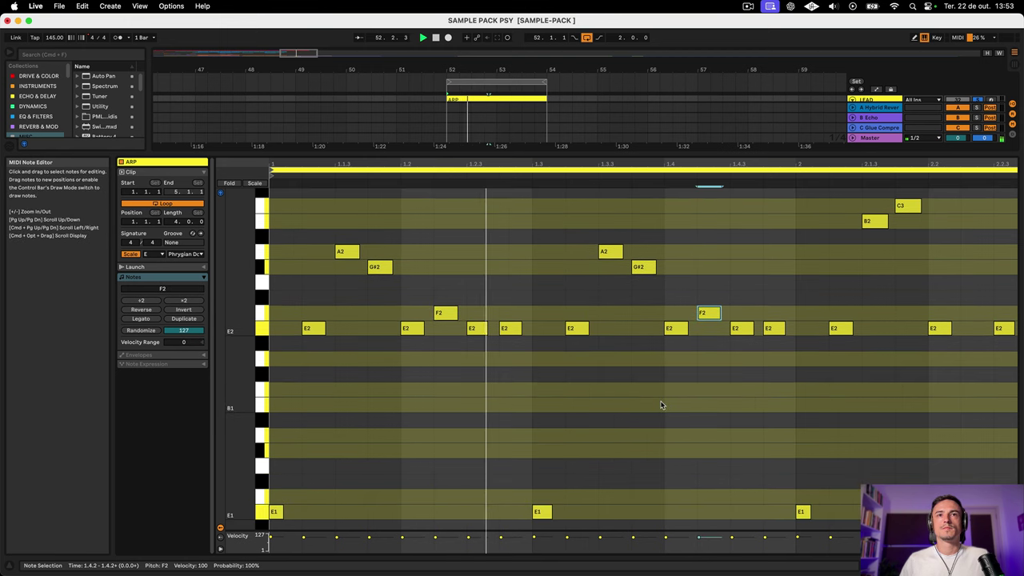
# - Raise the E2 notes at 2.1.2, 2.2.3 and 2.3.2 to F2 while the loop plays
pyautogui.scroll(-3, 661, 404)
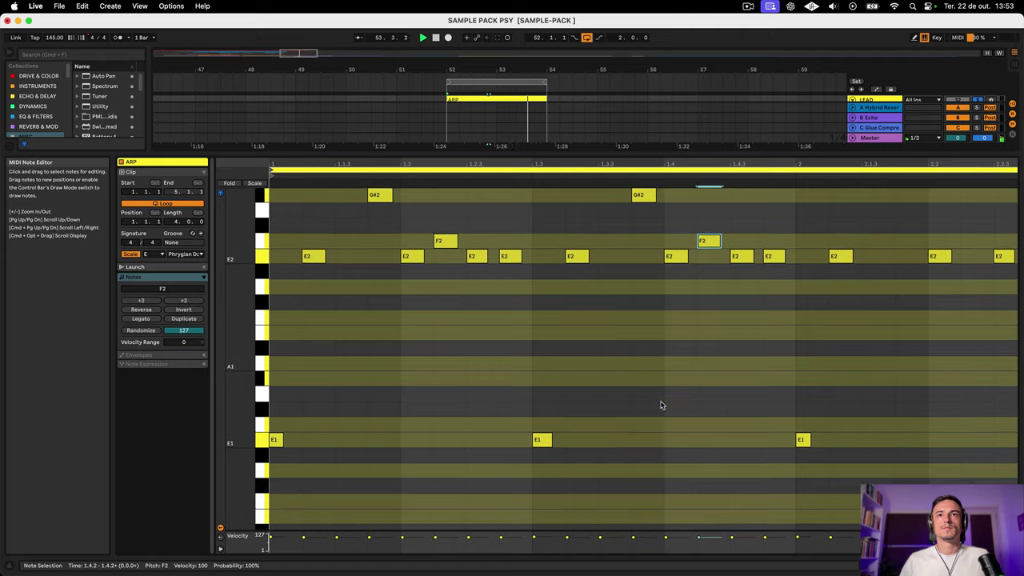
pyautogui.scroll(4, 661, 405)
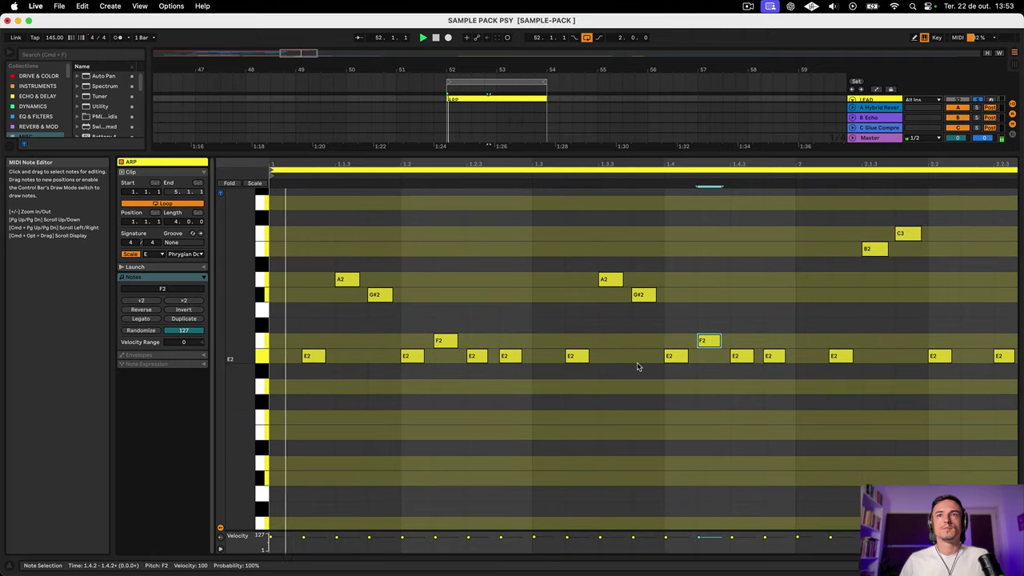
pyautogui.scroll(2, 788, 377)
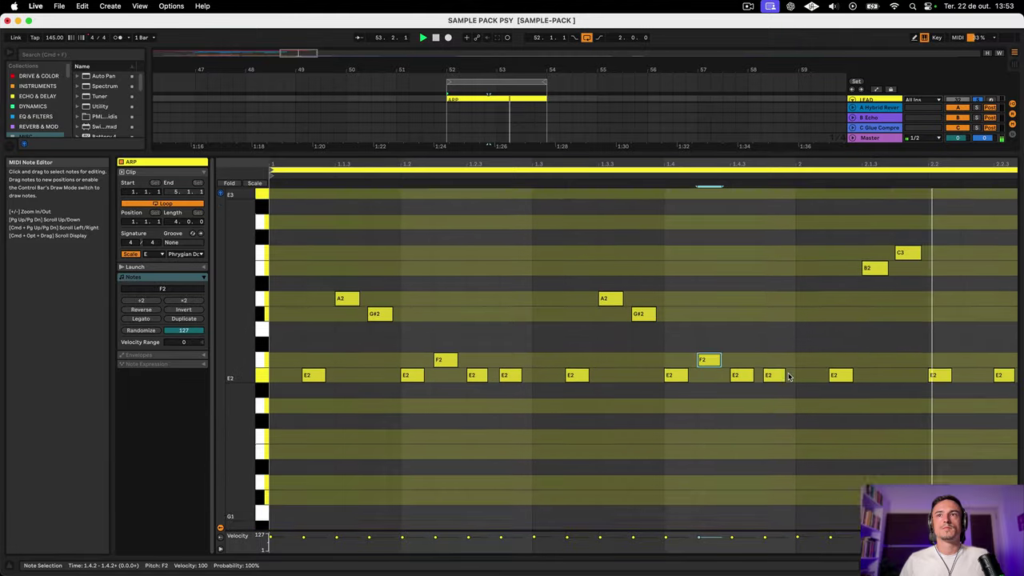
pyautogui.scroll(3, 788, 377)
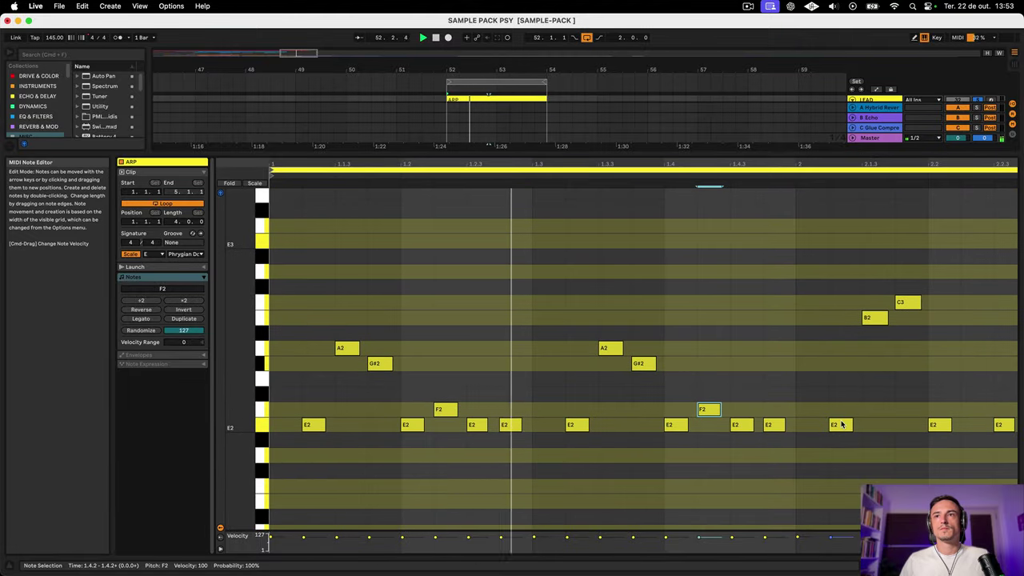
pyautogui.moveTo(841, 425); pyautogui.dragTo(841, 411)
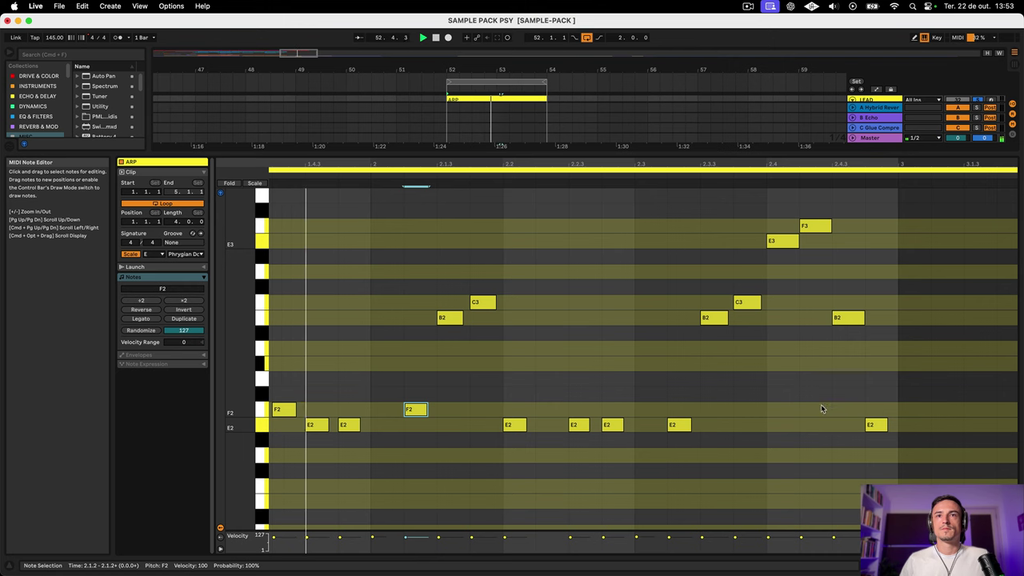
pyautogui.moveTo(577, 425); pyautogui.dragTo(577, 410)
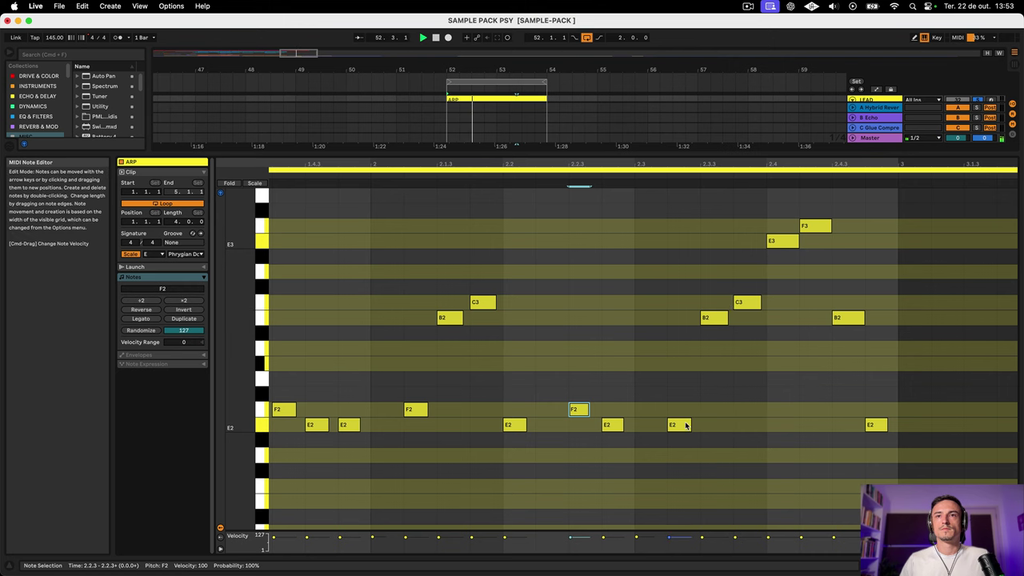
pyautogui.moveTo(679, 424); pyautogui.dragTo(681, 410)
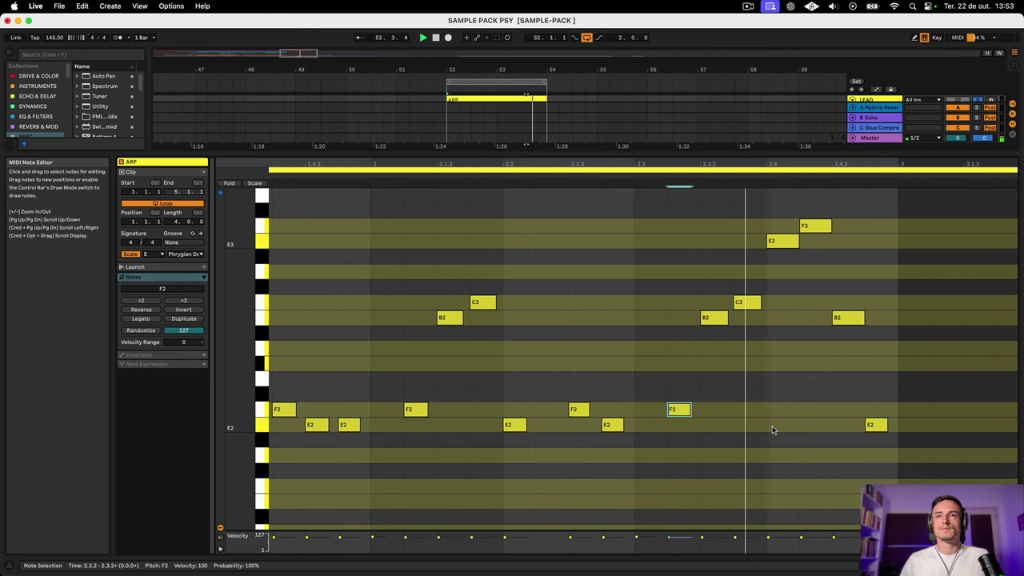
# - Open Serum on the LEAD track, adjust its Cutoff macro while the loop plays, and close the plugin window
pyautogui.scroll(-8, 773, 430)
pyautogui.scroll(8, 771, 430)
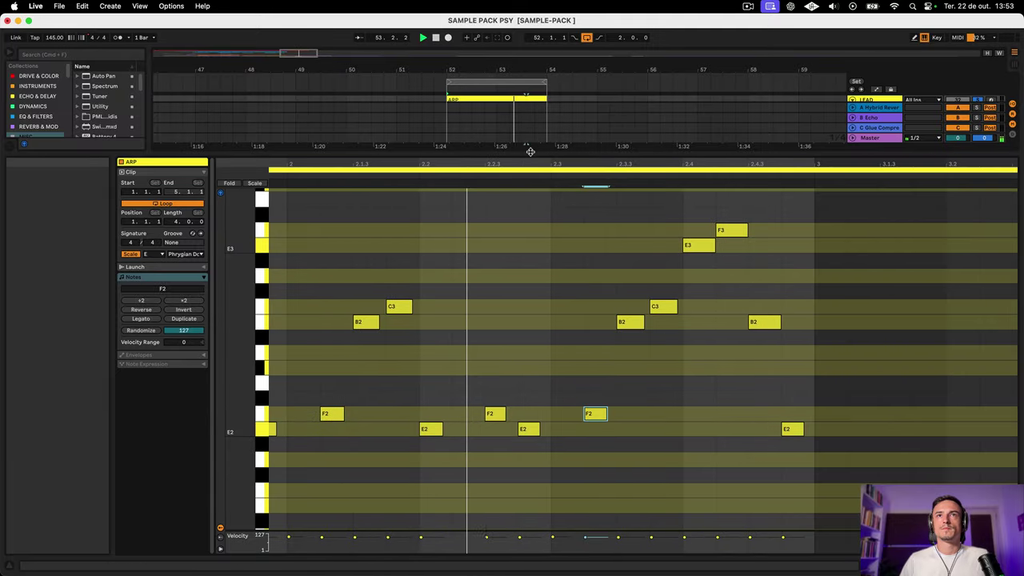
pyautogui.moveTo(530, 152); pyautogui.dragTo(711, 548)
pyautogui.doubleClick(873, 423)
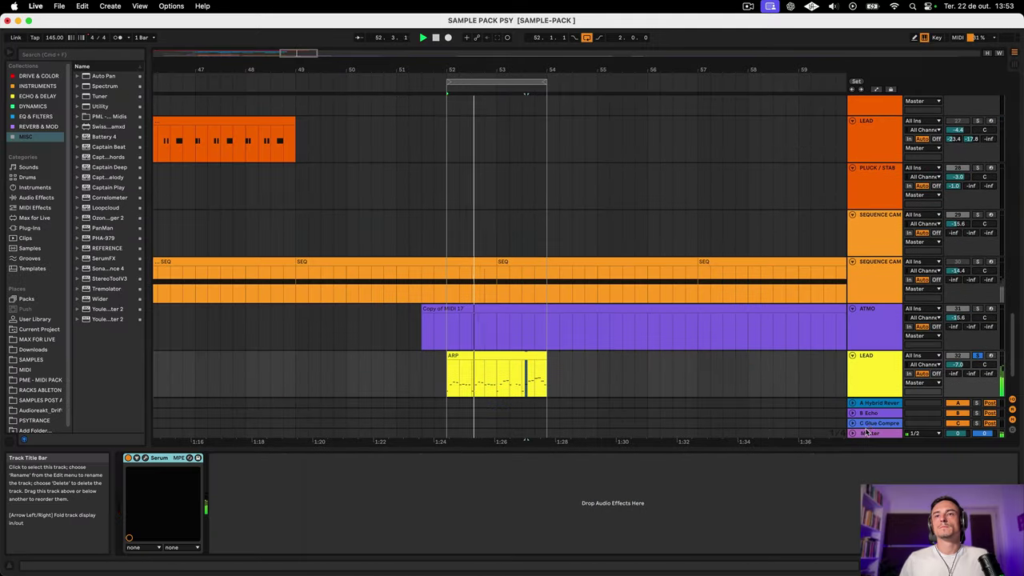
pyautogui.click(145, 458)
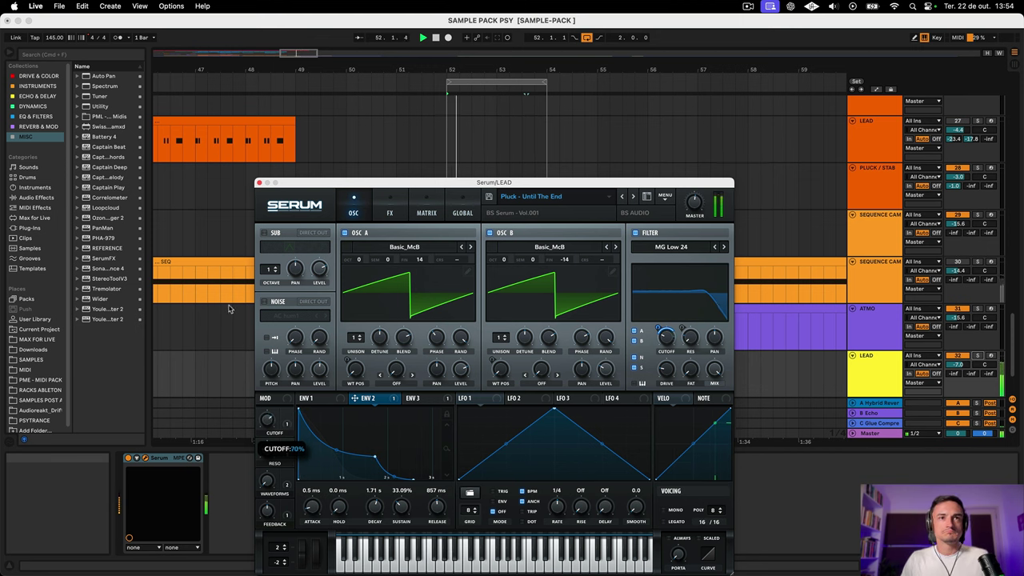
pyautogui.click(259, 182)
# - Duplicate the ARP clip to bar 54 and extend the arrangement loop to four bars, ending at bar 56
pyautogui.click(498, 365)
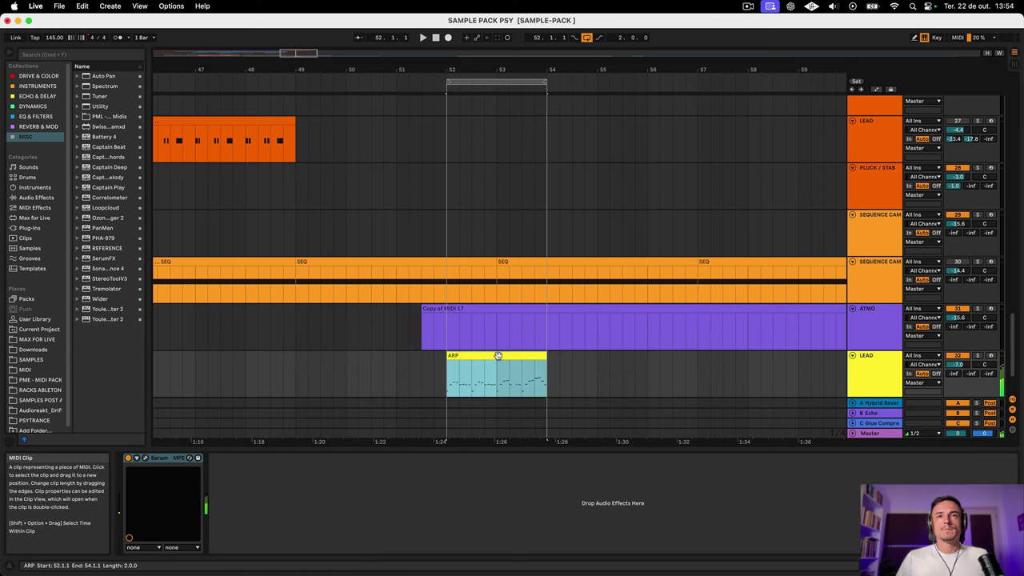
pyautogui.hscroll(2, 498, 359)
pyautogui.hscroll(1, 498, 359)
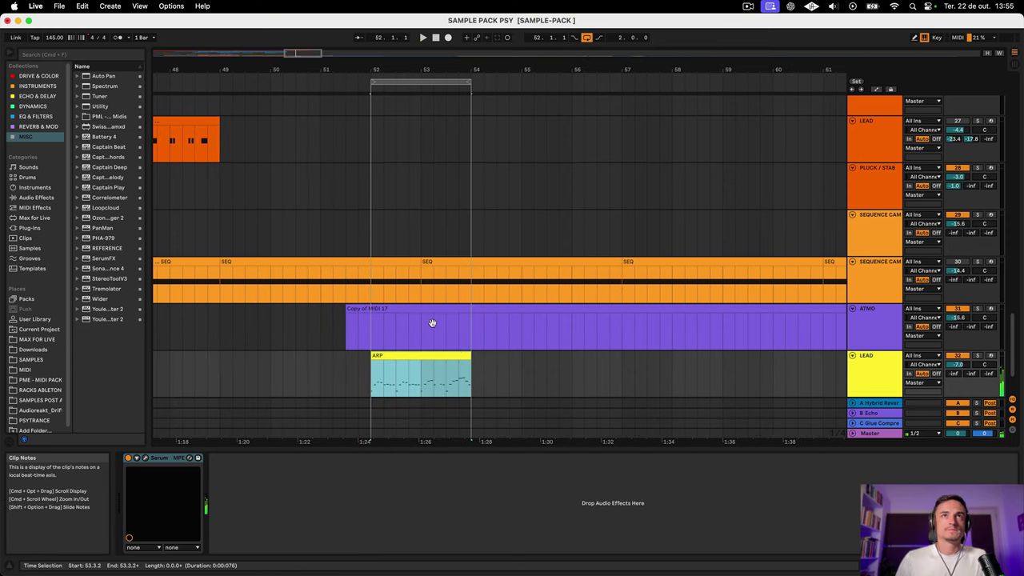
pyautogui.moveTo(434, 71); pyautogui.dragTo(433, 99)
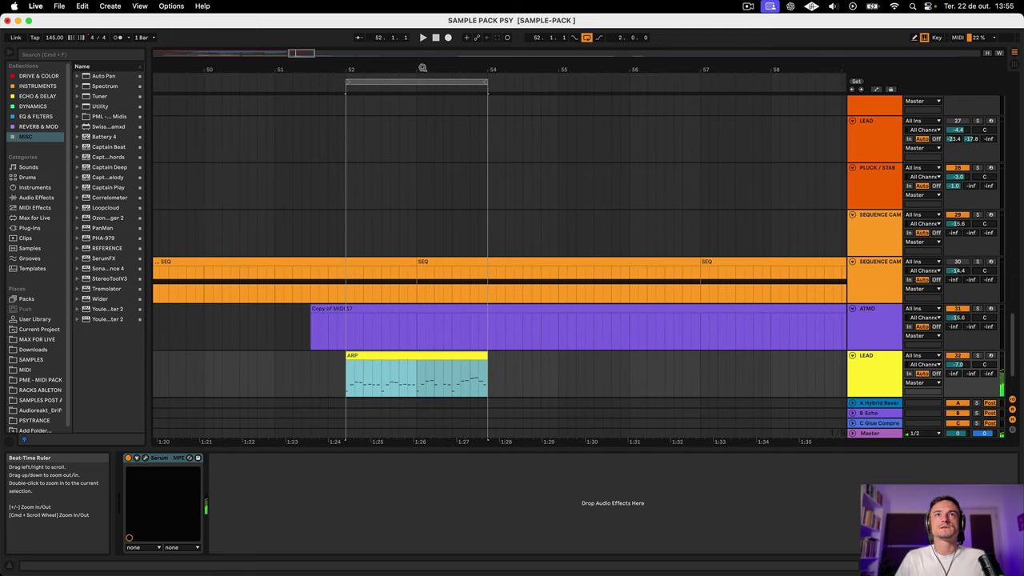
pyautogui.moveTo(416, 368)
pyautogui.mouseDown()
pyautogui.moveTo(608, 366)
pyautogui.moveTo(544, 366)
pyautogui.mouseUp()
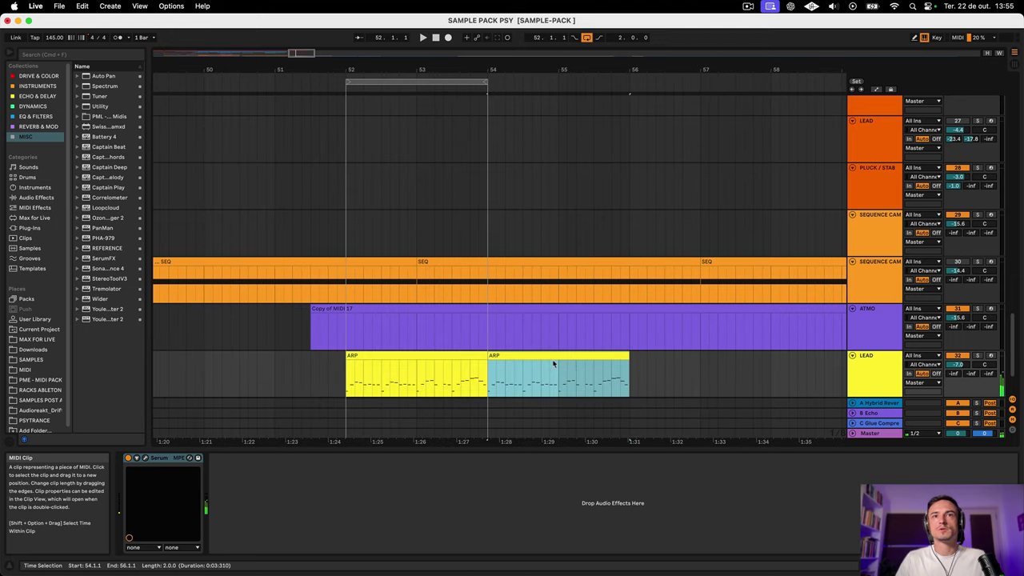
pyautogui.moveTo(485, 83)
pyautogui.mouseDown()
pyautogui.moveTo(652, 120)
pyautogui.moveTo(632, 122)
pyautogui.mouseUp()
# - In the copied ARP clip, raise the note at 2.4.3 above the F3 note and play the four-bar loop
pyautogui.doubleClick(555, 356)
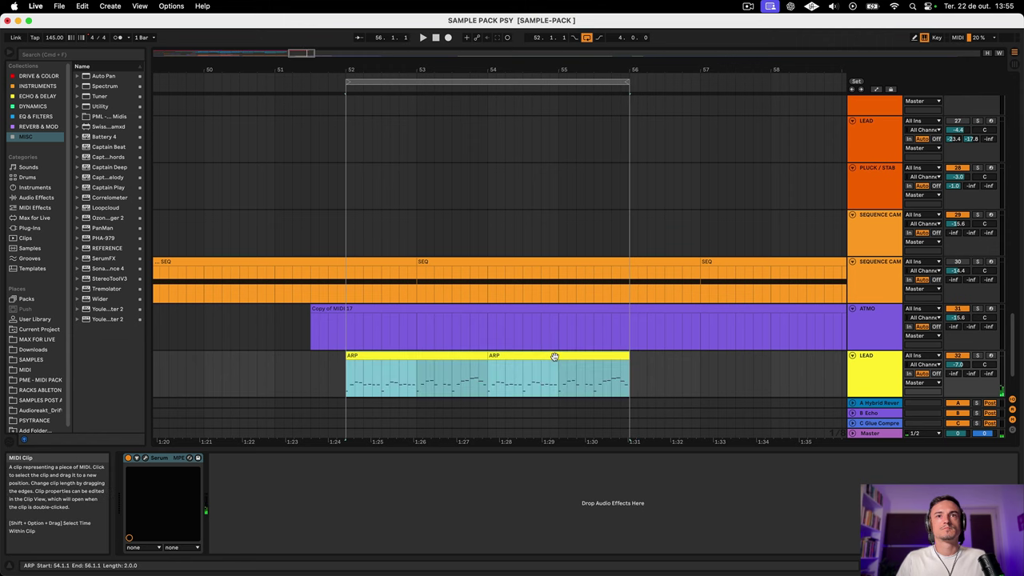
pyautogui.moveTo(724, 449); pyautogui.dragTo(678, 187)
pyautogui.hscroll(10, 749, 341)
pyautogui.click(713, 337)
pyautogui.scroll(3, 668, 336)
pyautogui.doubleClick(537, 304)
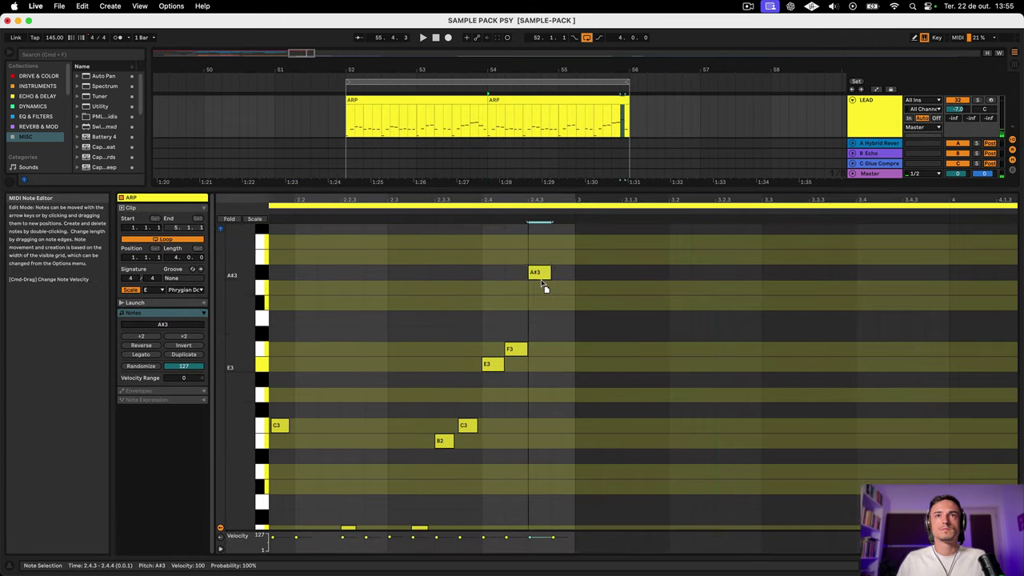
pyautogui.moveTo(542, 283); pyautogui.dragTo(541, 291)
pyautogui.scroll(-2, 560, 400)
pyautogui.moveTo(588, 520); pyautogui.dragTo(587, 278)
pyautogui.press('space')
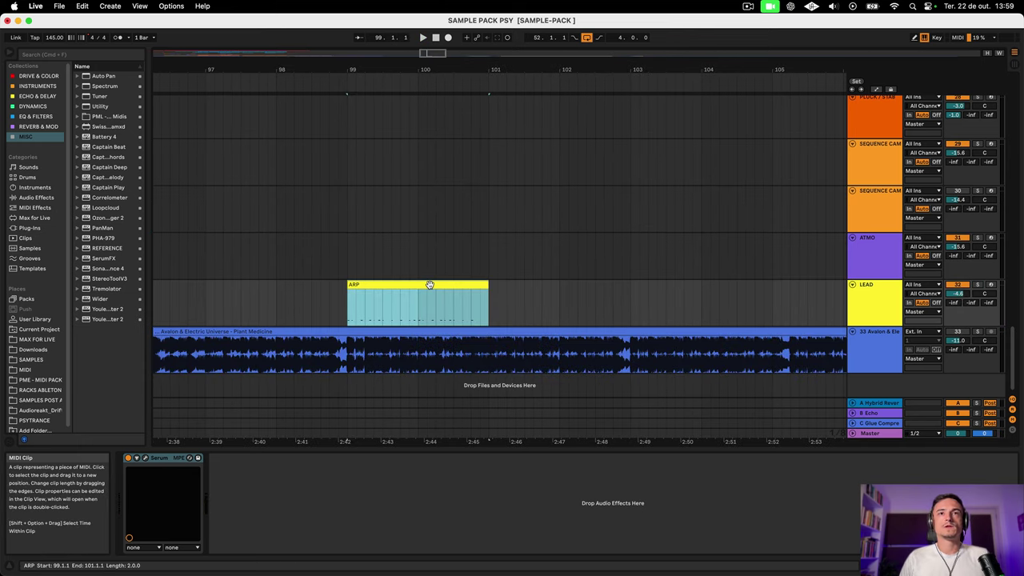
# - Open the ARP clip at bar 99 and choose Phrygian as its scale on root E
pyautogui.doubleClick(429, 285)
pyautogui.click(180, 153)
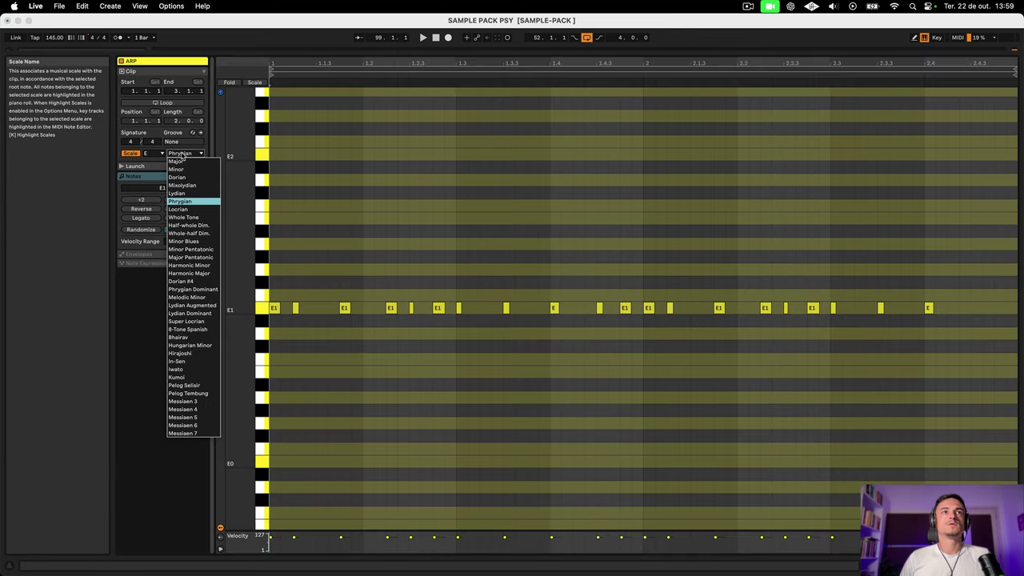
pyautogui.click(210, 204)
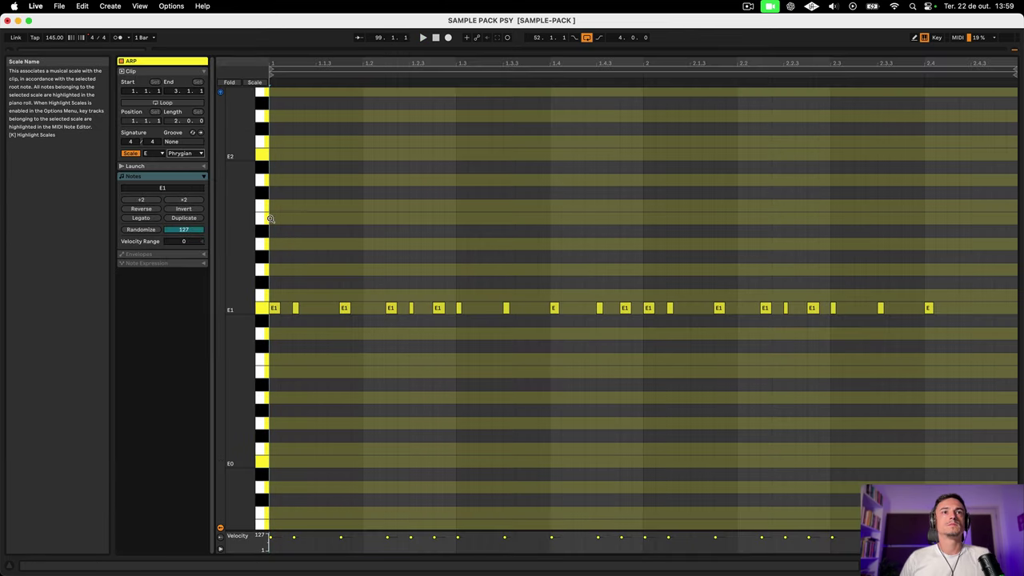
pyautogui.rightClick(336, 206)
pyautogui.click(383, 347)
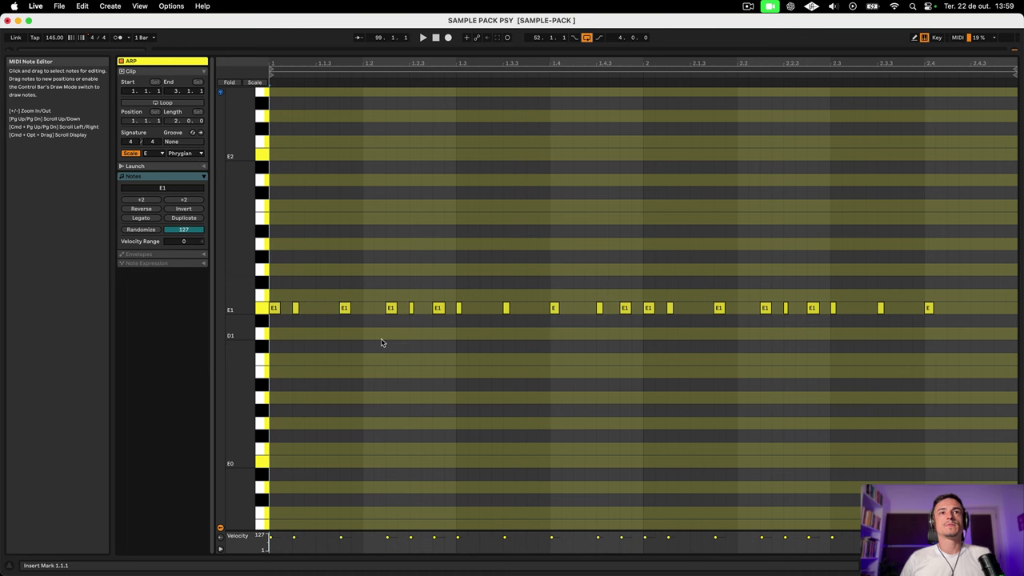
# - Add an F2 note at 1.1.3 and an E2 note at 1.2.1 above the E1 rhythm, and play the loop
pyautogui.scroll(3, 381, 342)
pyautogui.scroll(-3, 382, 342)
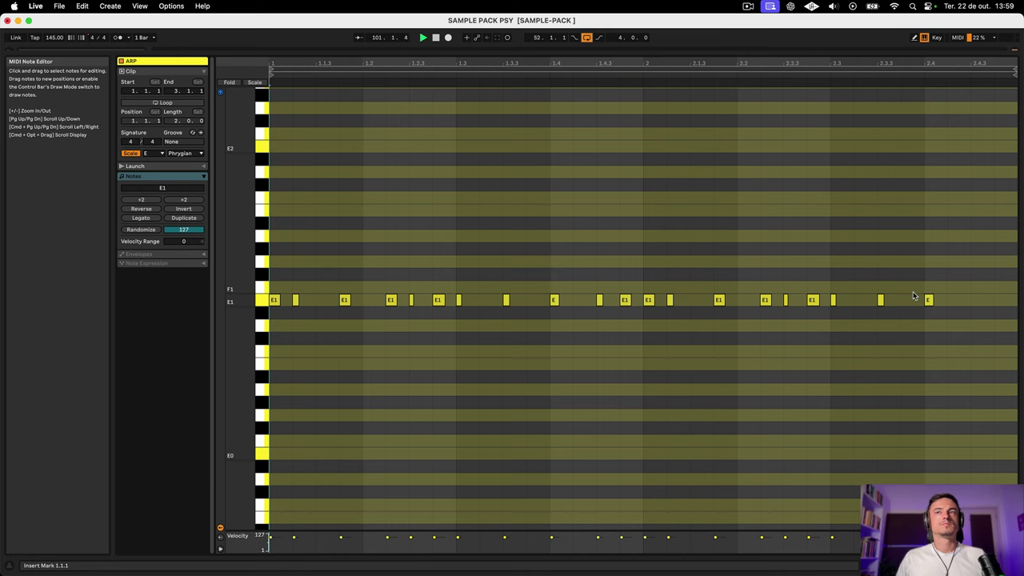
pyautogui.scroll(6, 916, 288)
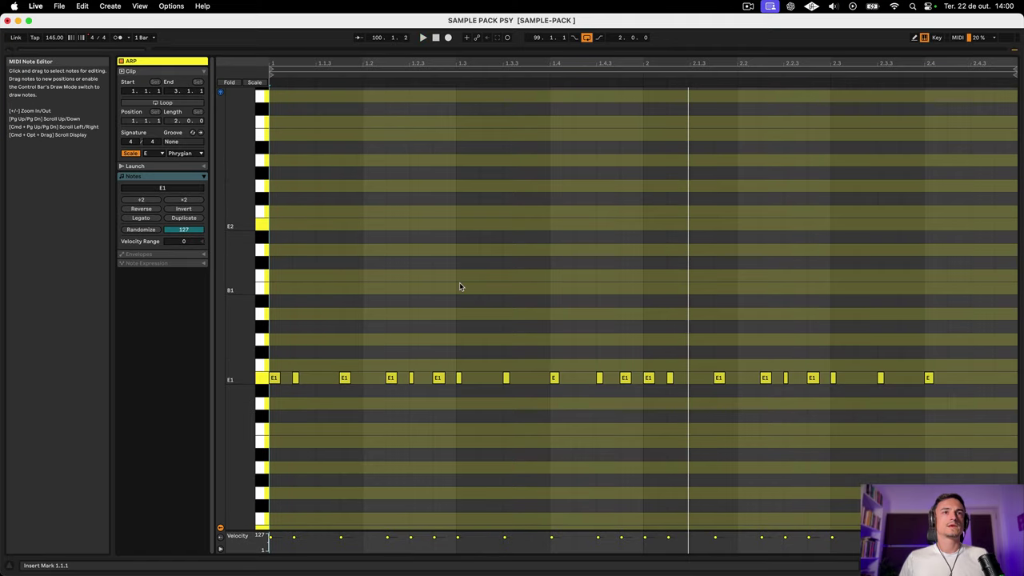
pyautogui.scroll(1, 461, 291)
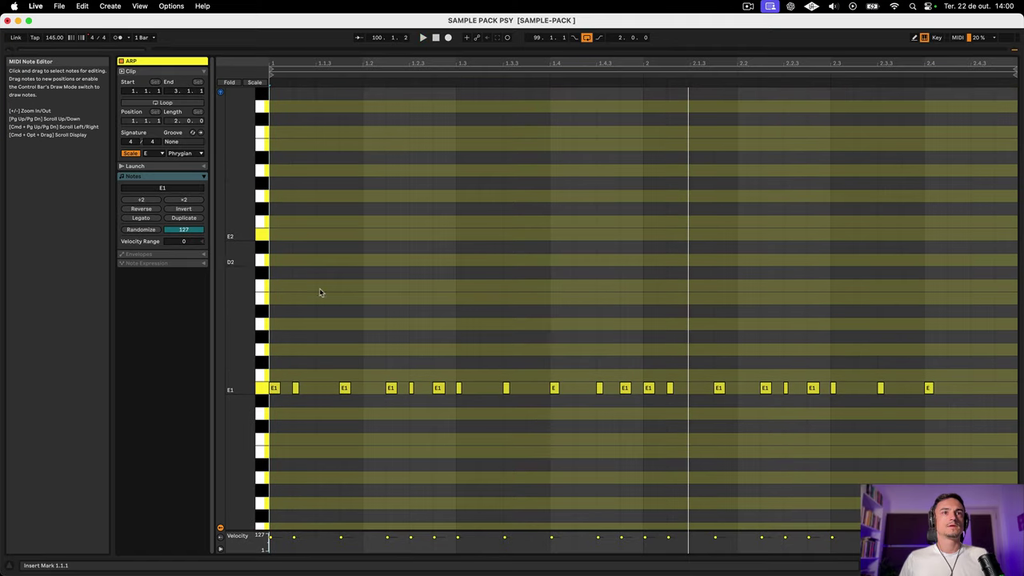
pyautogui.click(323, 236)
pyautogui.doubleClick(324, 224)
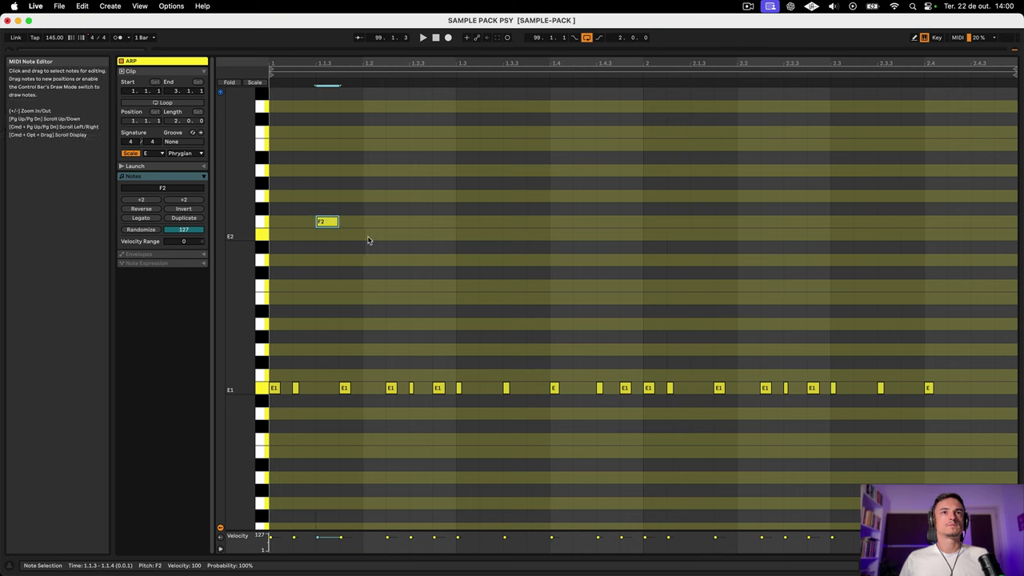
pyautogui.doubleClick(369, 239)
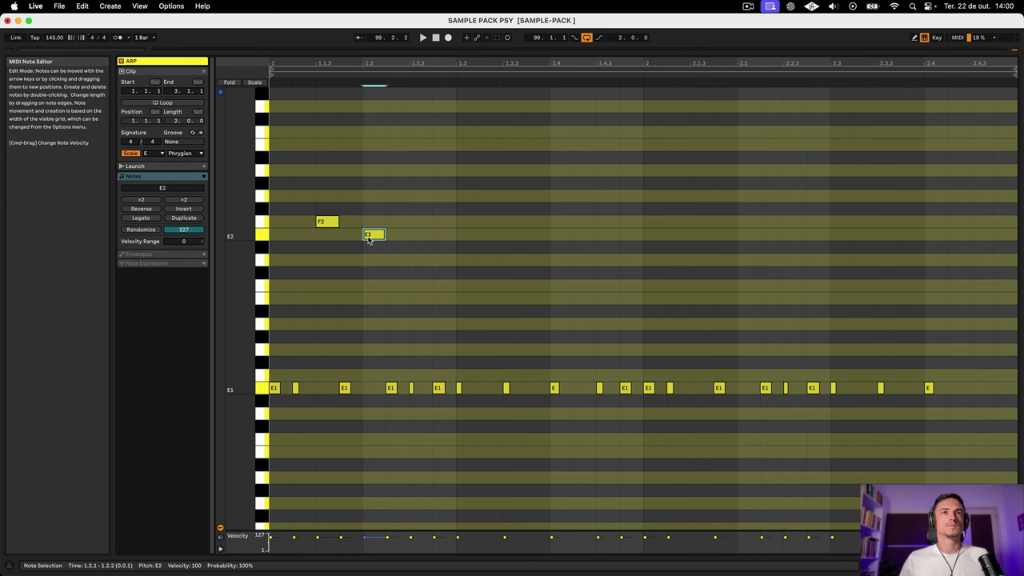
pyautogui.press('space')
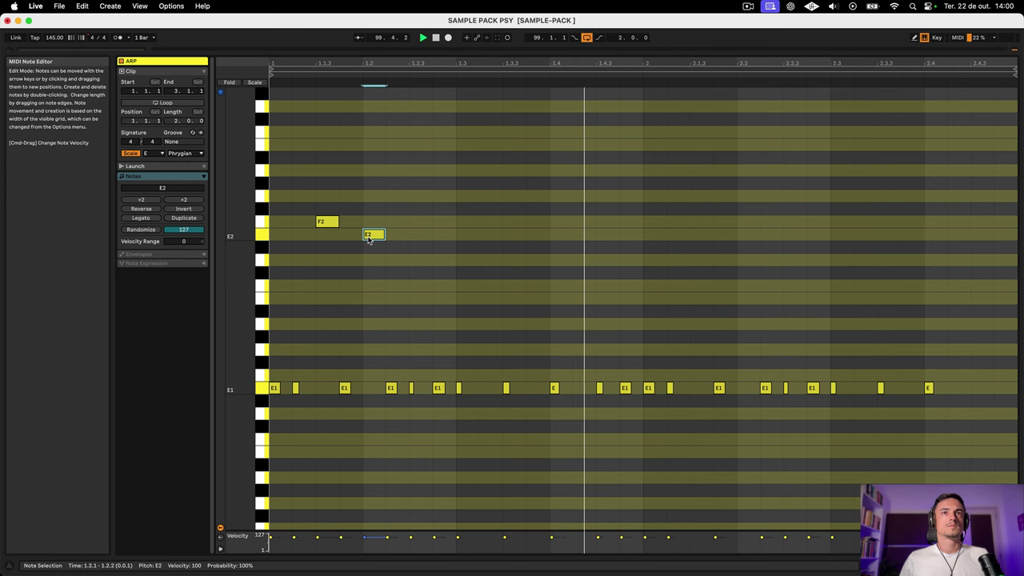
# - Add a C2 note at 1.3.2, a B1 note at 1.3.4 and a C2 note at 1.4.2
pyautogui.moveTo(429, 253); pyautogui.dragTo(329, 220)
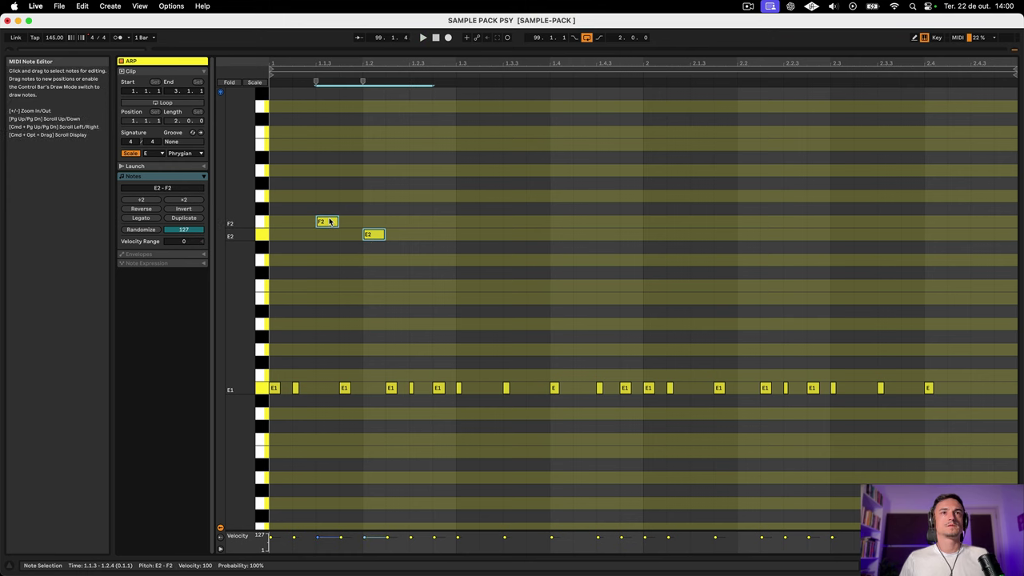
pyautogui.click(365, 239)
pyautogui.doubleClick(490, 224)
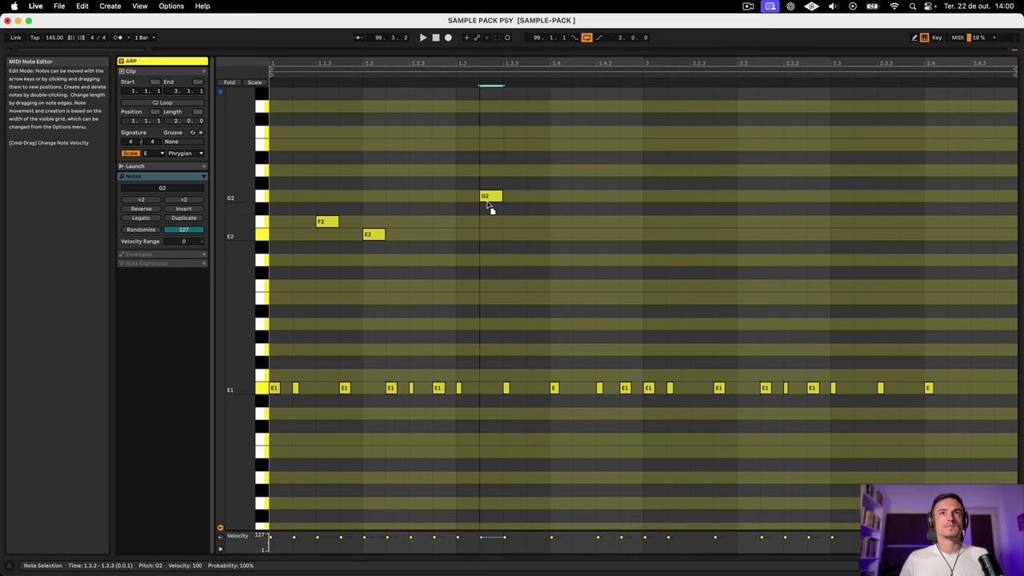
pyautogui.doubleClick(538, 298)
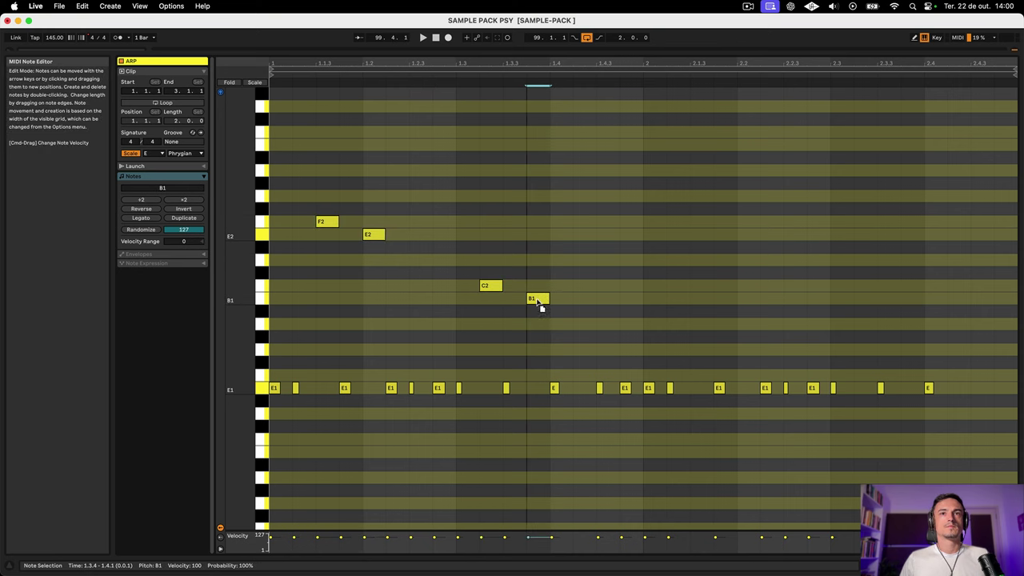
pyautogui.doubleClick(584, 285)
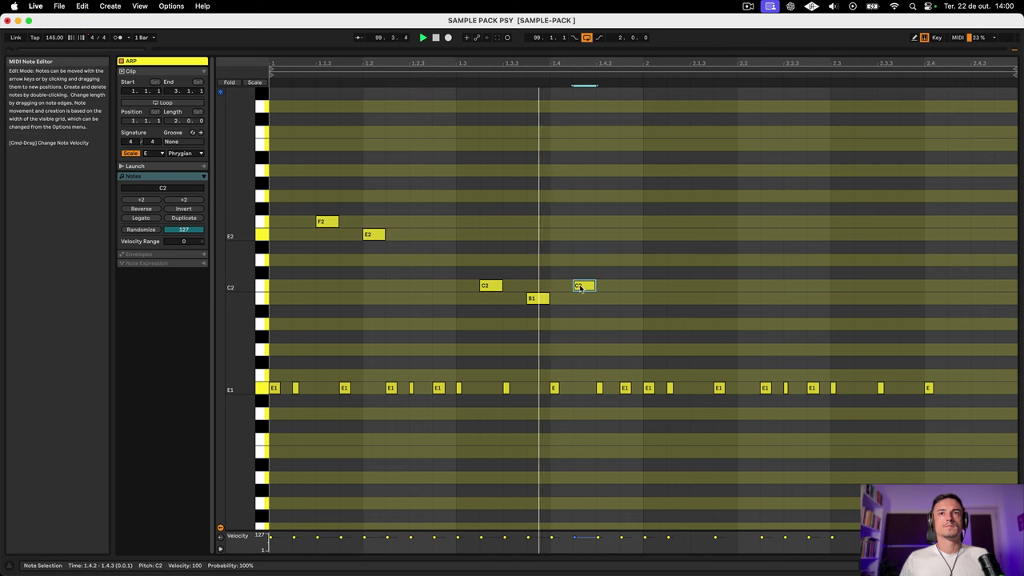
# - Copy the five melody notes into the second bar starting at 2.1.3, listen, and raise the copied F2 note to G2
pyautogui.moveTo(602, 321); pyautogui.dragTo(272, 185)
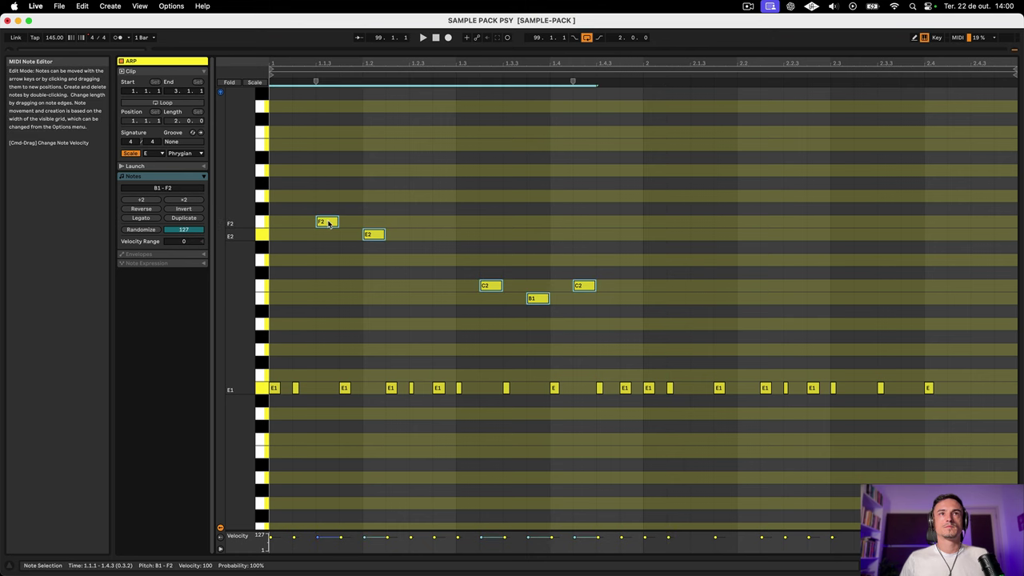
pyautogui.moveTo(327, 222); pyautogui.dragTo(707, 232)
pyautogui.press('space')
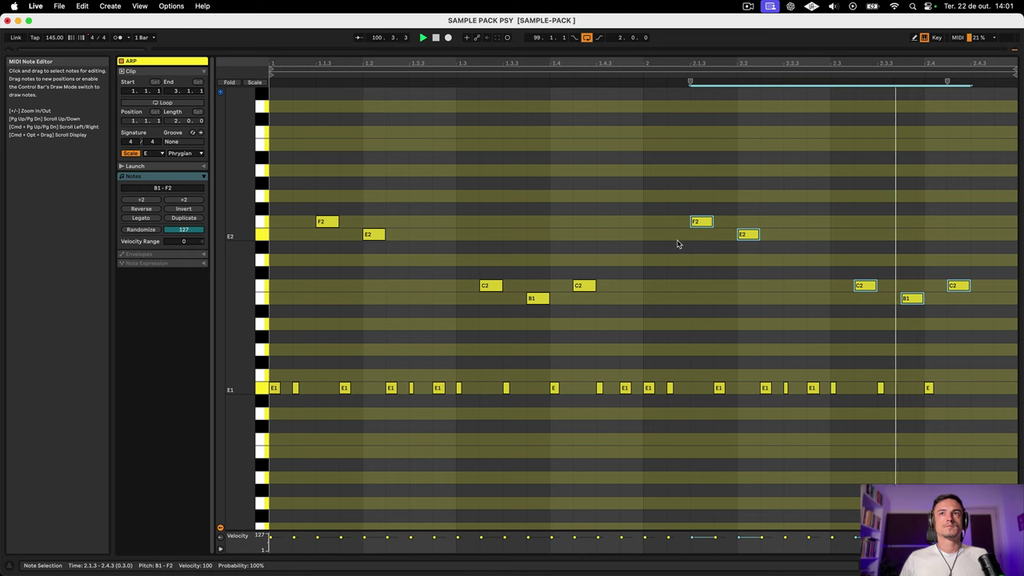
pyautogui.doubleClick(700, 197)
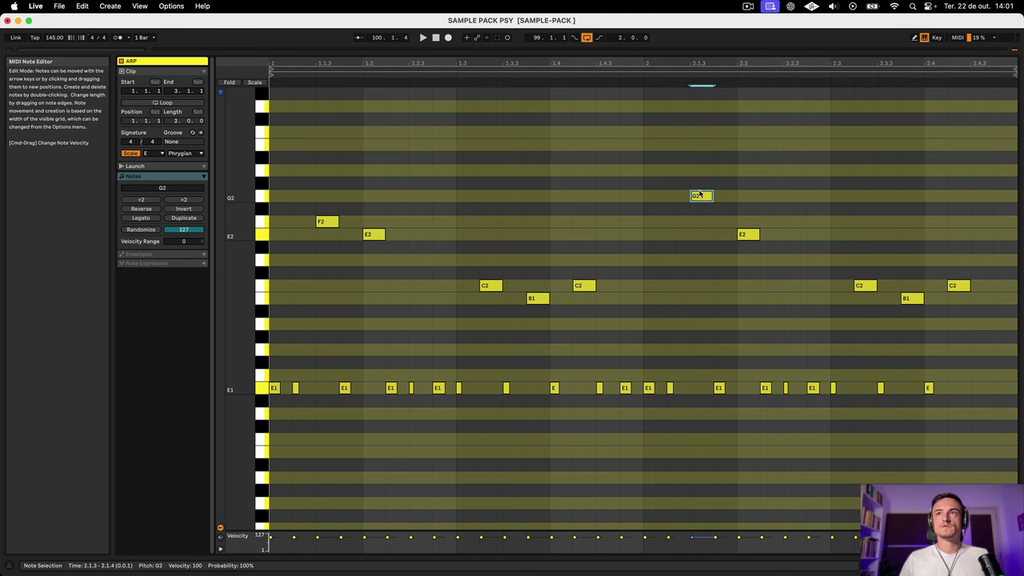
# - Add an E2 note at 2.4.3 and an F2 note at 2.4.4 to close the second bar, and play the loop
pyautogui.press('space')
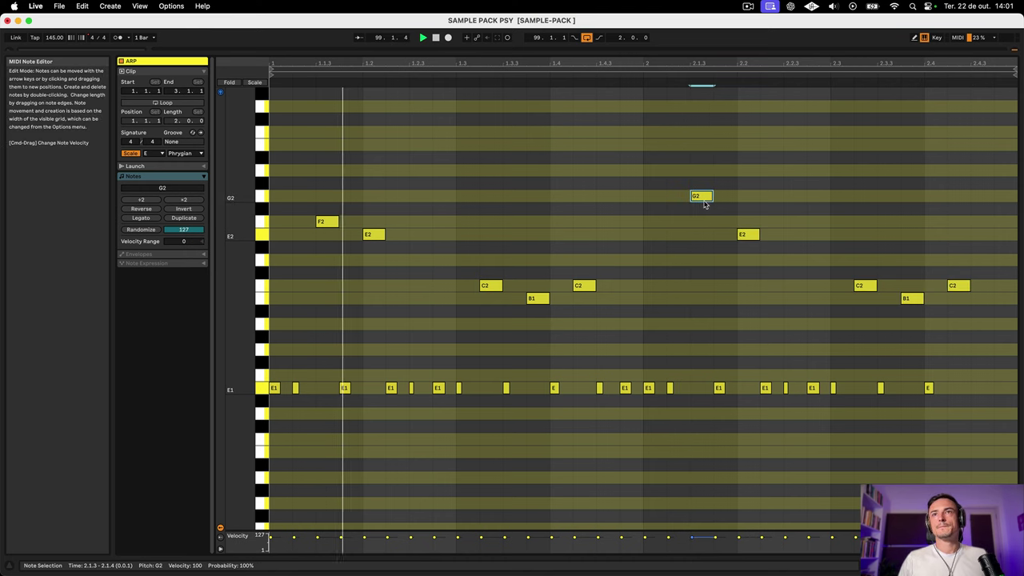
pyautogui.moveTo(954, 290); pyautogui.dragTo(981, 266)
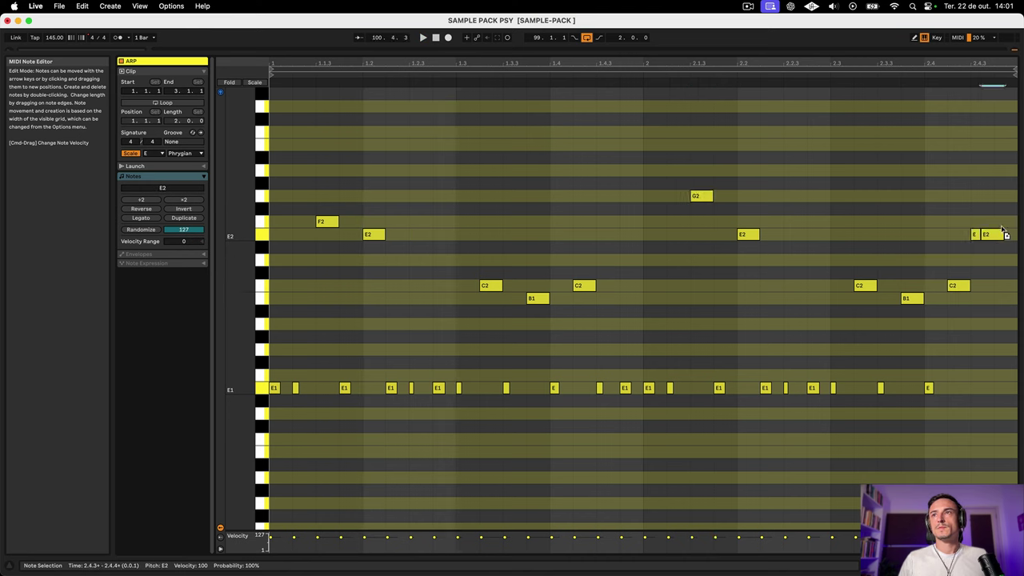
pyautogui.moveTo(1002, 229); pyautogui.dragTo(1006, 222)
pyautogui.press('space')
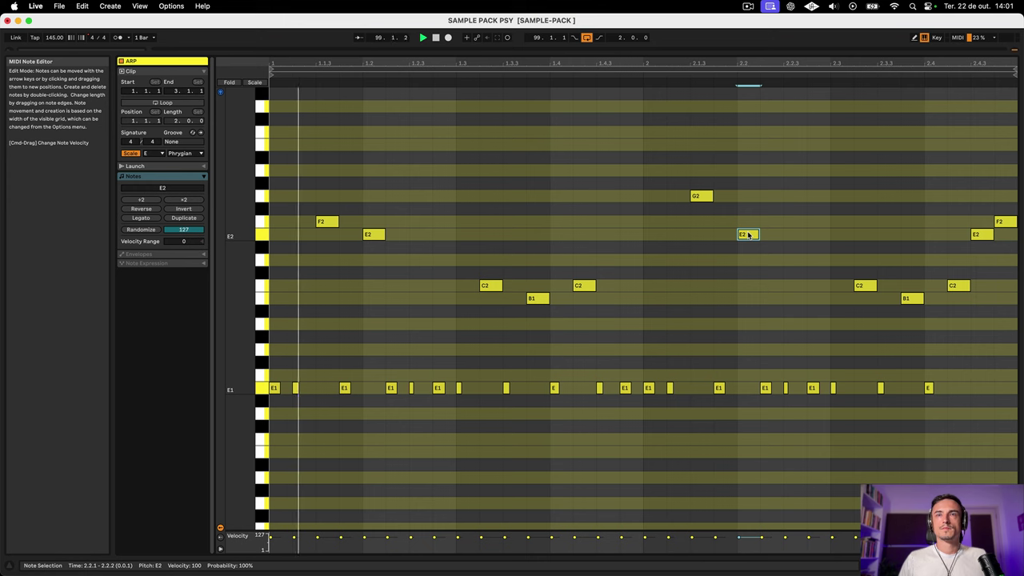
# - Try A2 for the note at 2.1.3, settle it on F2, and raise the last two notes to B2 and C3
pyautogui.moveTo(700, 196); pyautogui.dragTo(709, 176)
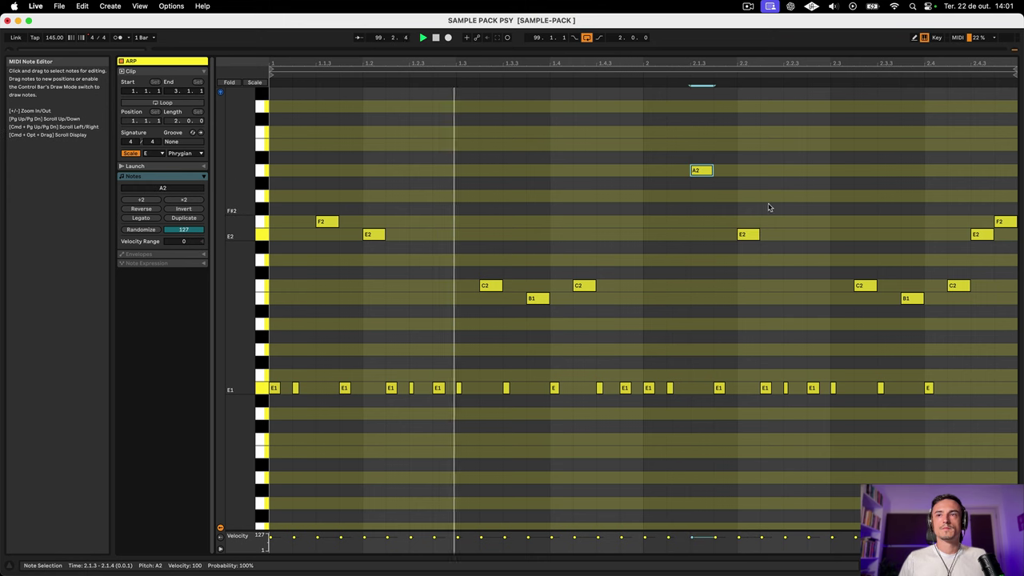
pyautogui.click(961, 400)
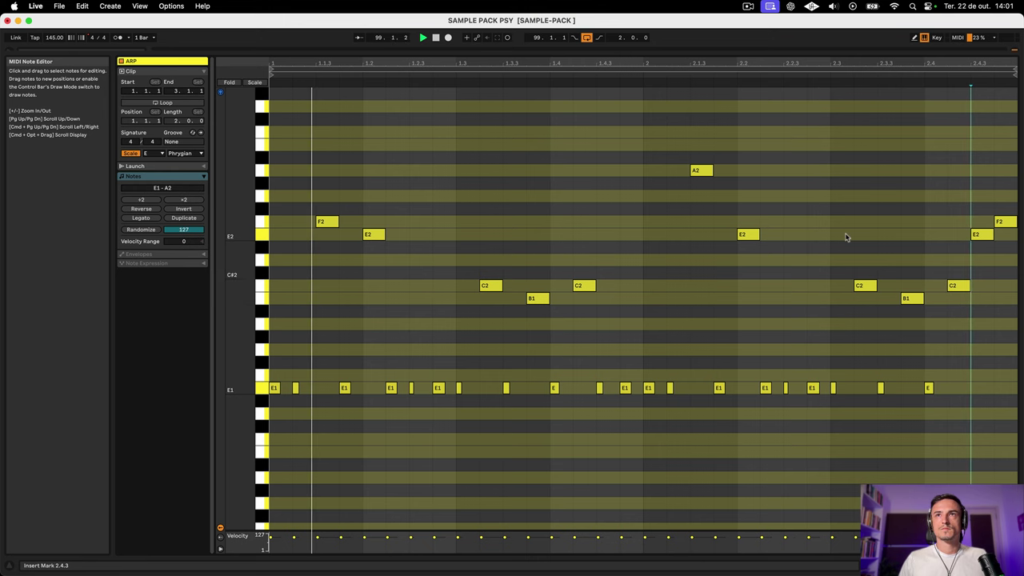
pyautogui.moveTo(701, 171); pyautogui.dragTo(711, 225)
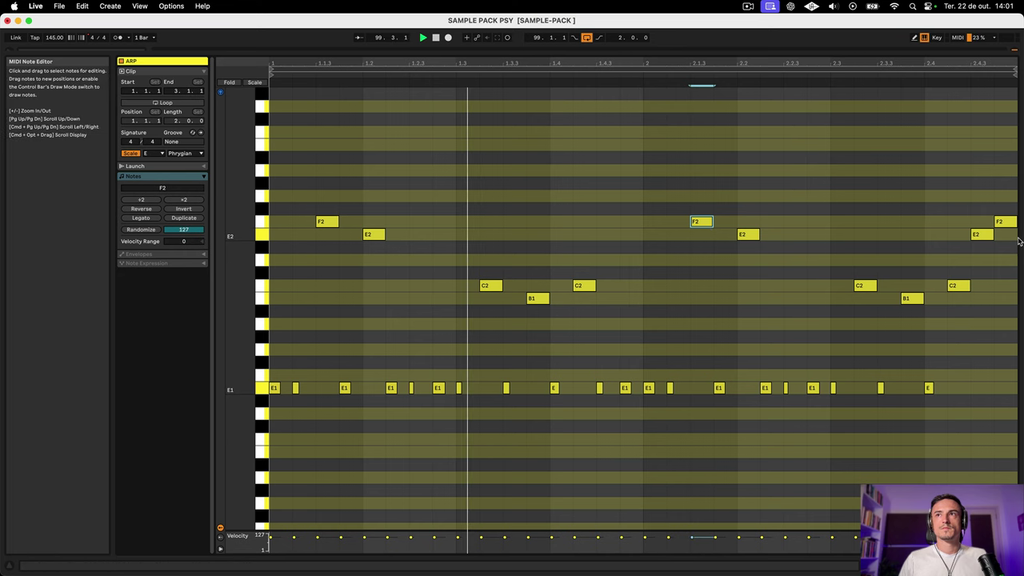
pyautogui.moveTo(949, 239); pyautogui.dragTo(998, 157)
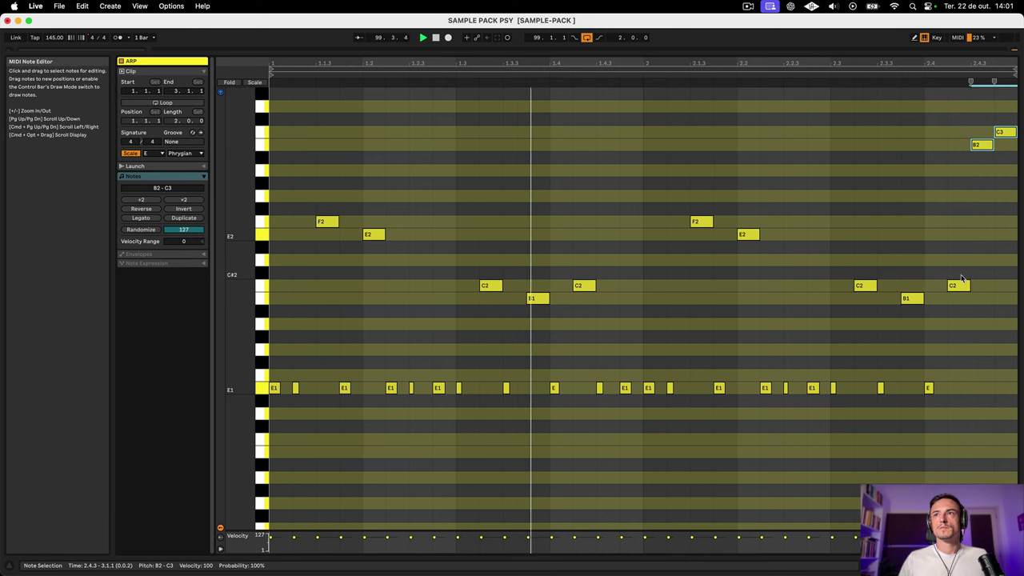
pyautogui.click(974, 389)
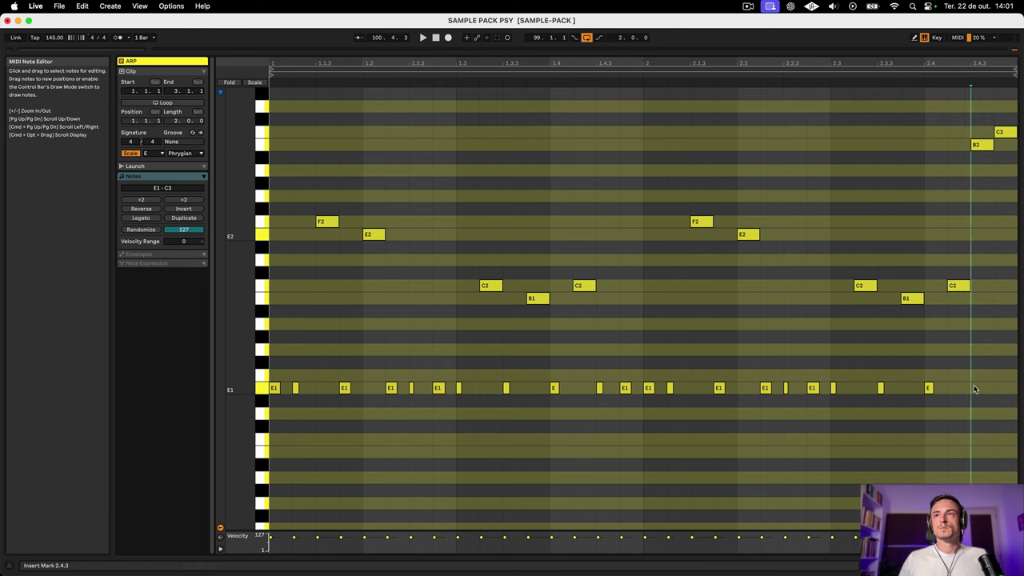
# - Transpose all notes of the clip up one octave and play the result
pyautogui.press('super+a')
pyautogui.hotkey('shift', 'Up')
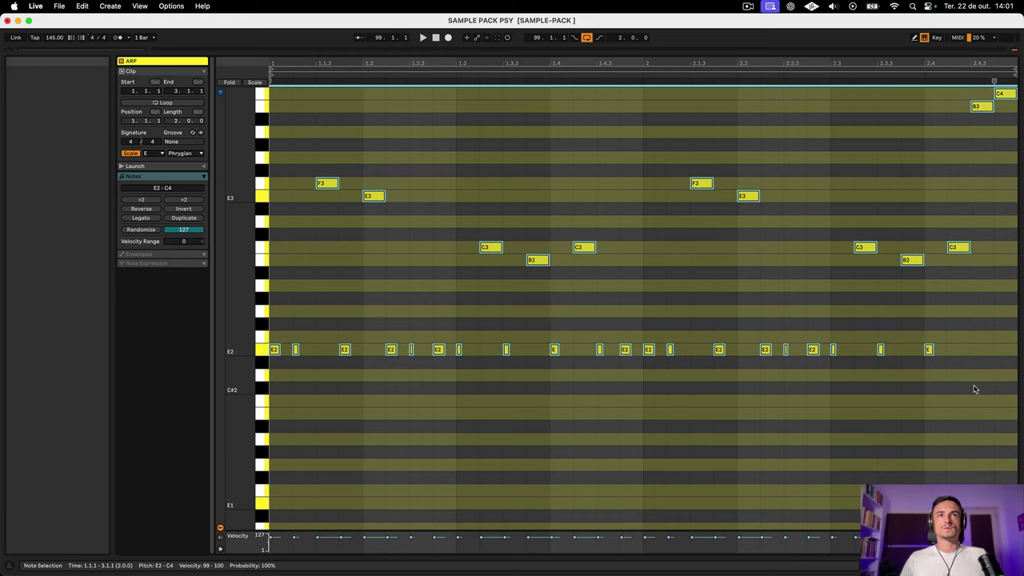
pyautogui.press('space')
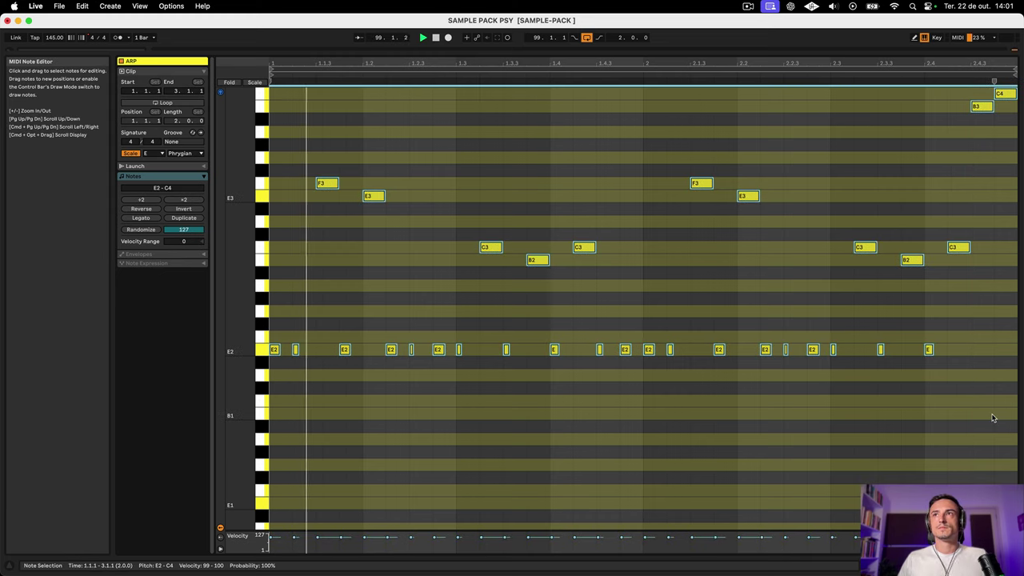
pyautogui.scroll(2, 992, 417)
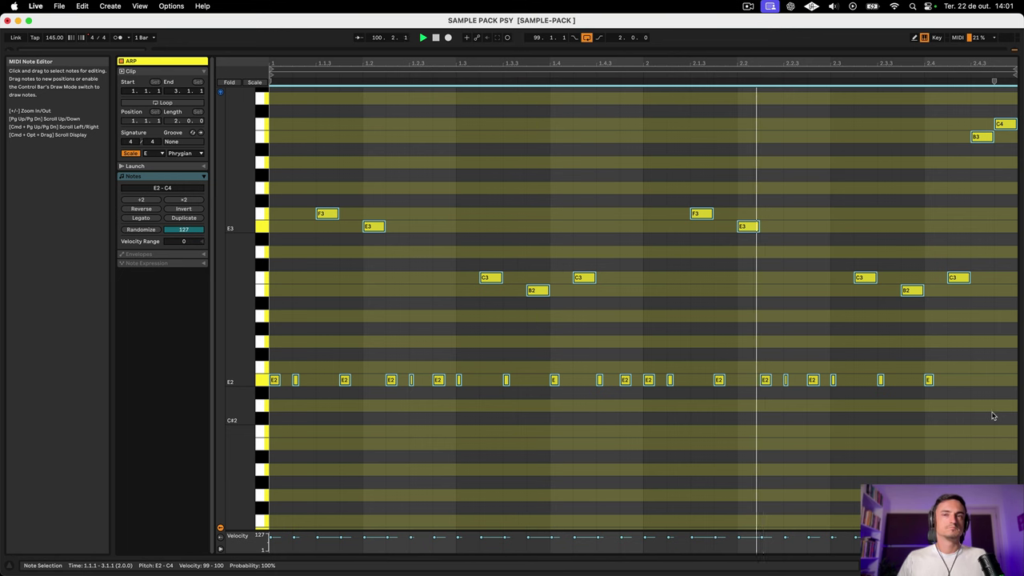
# - Return to the arrangement, duplicate the ARP clip to bar 101 and set the loop to bars 101–103
pyautogui.hotkey('shift', 'Tab')
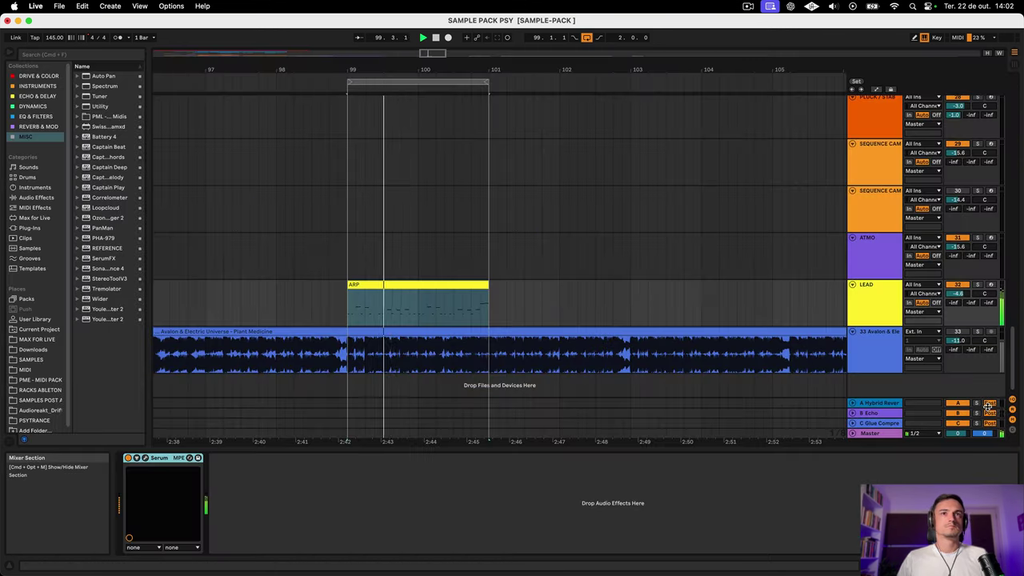
pyautogui.click(441, 286)
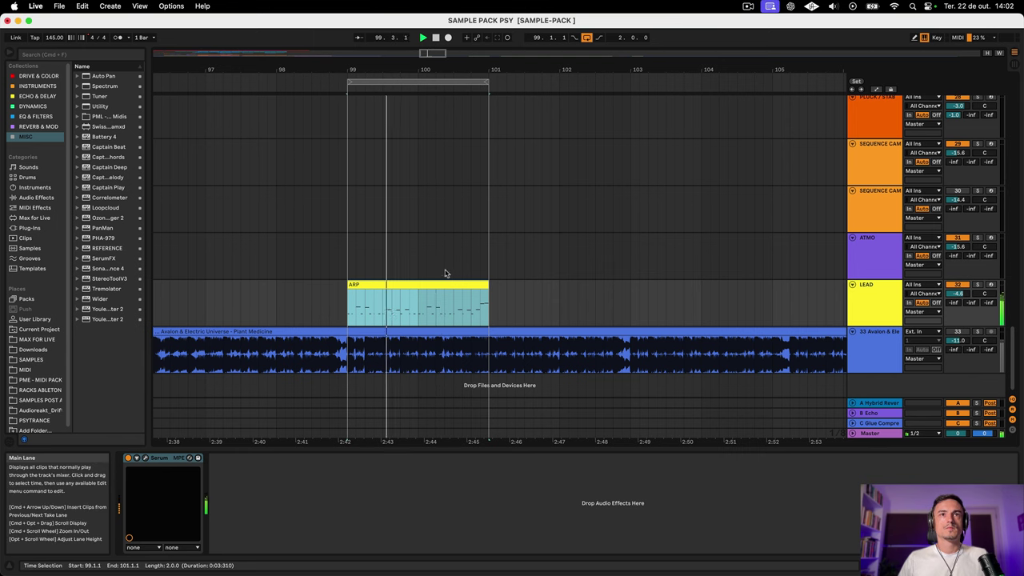
pyautogui.press('space')
pyautogui.moveTo(430, 68); pyautogui.dragTo(521, 82)
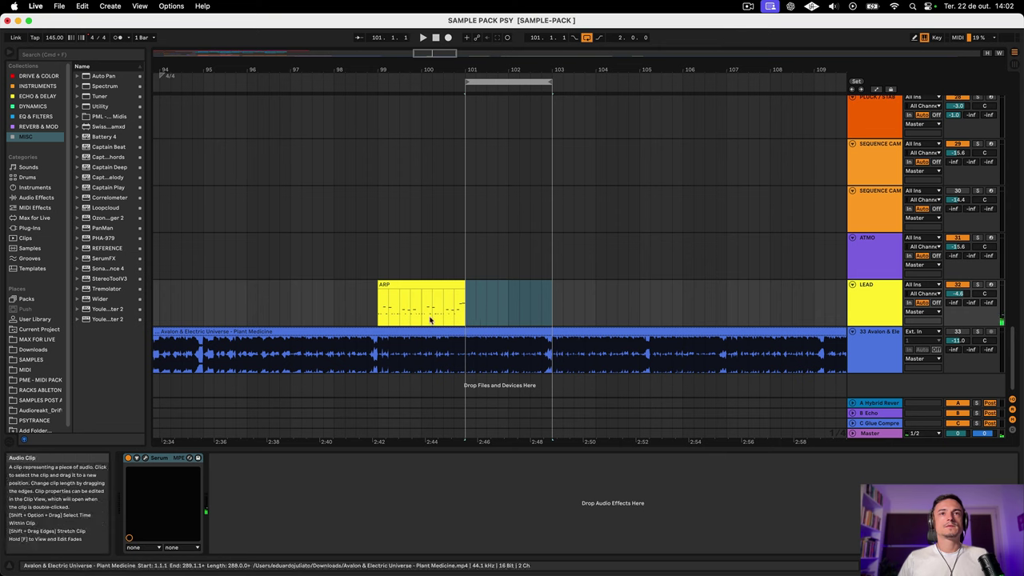
pyautogui.moveTo(429, 320); pyautogui.dragTo(495, 282)
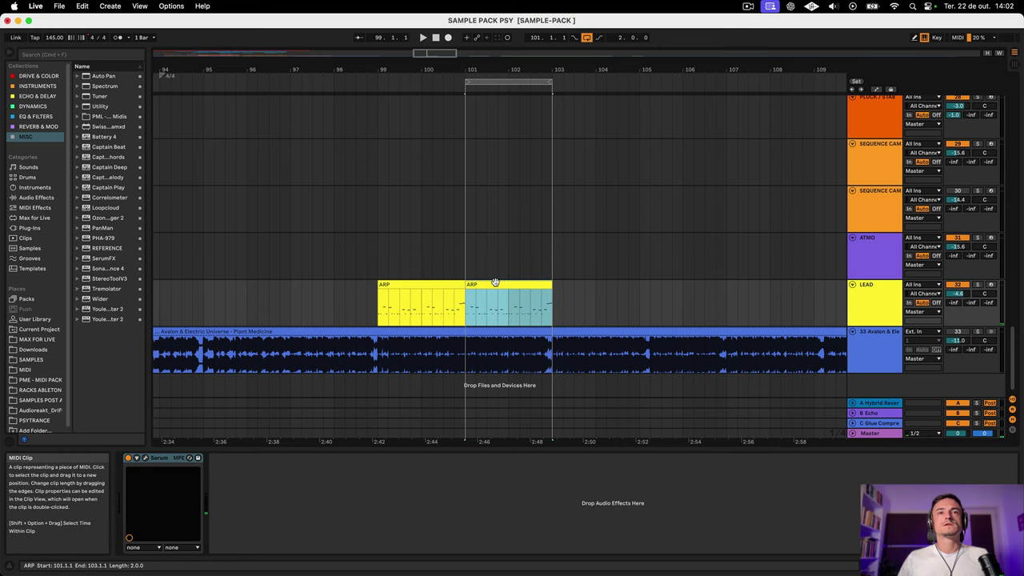
# - In the duplicated ARP clip, raise the notes at 2.4.1, 2.4.2, 2.4.3 and 2.4.4 to D3, F3, E4 and F4 while auditioning
pyautogui.doubleClick(495, 282)
pyautogui.click(667, 348)
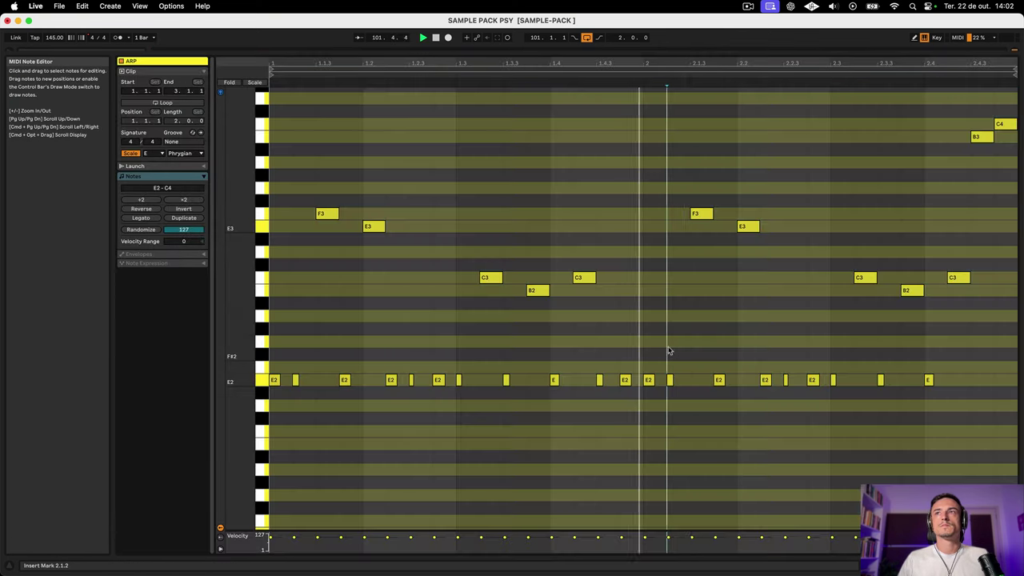
pyautogui.scroll(3, 656, 342)
pyautogui.scroll(2, 656, 343)
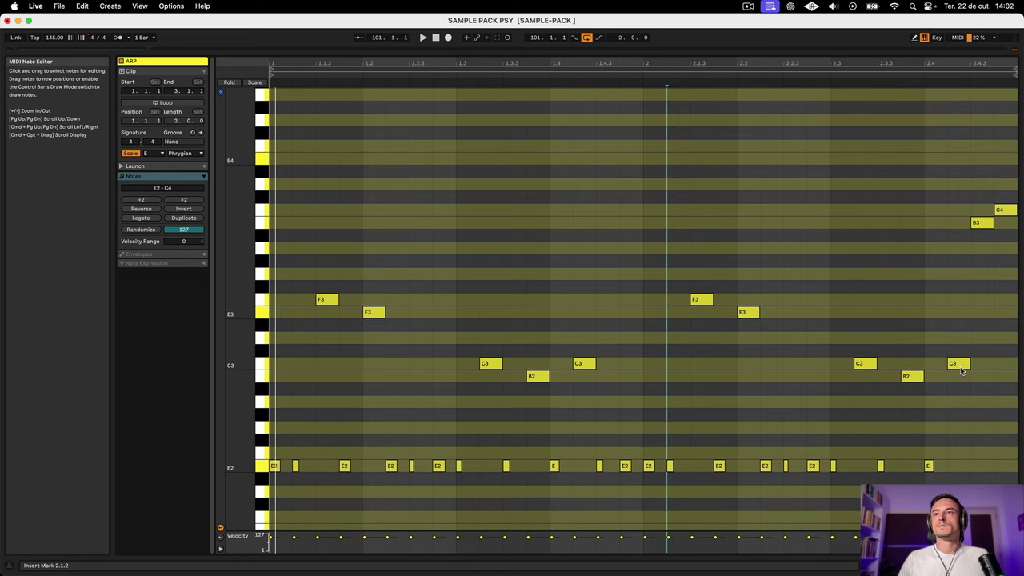
pyautogui.click(959, 364)
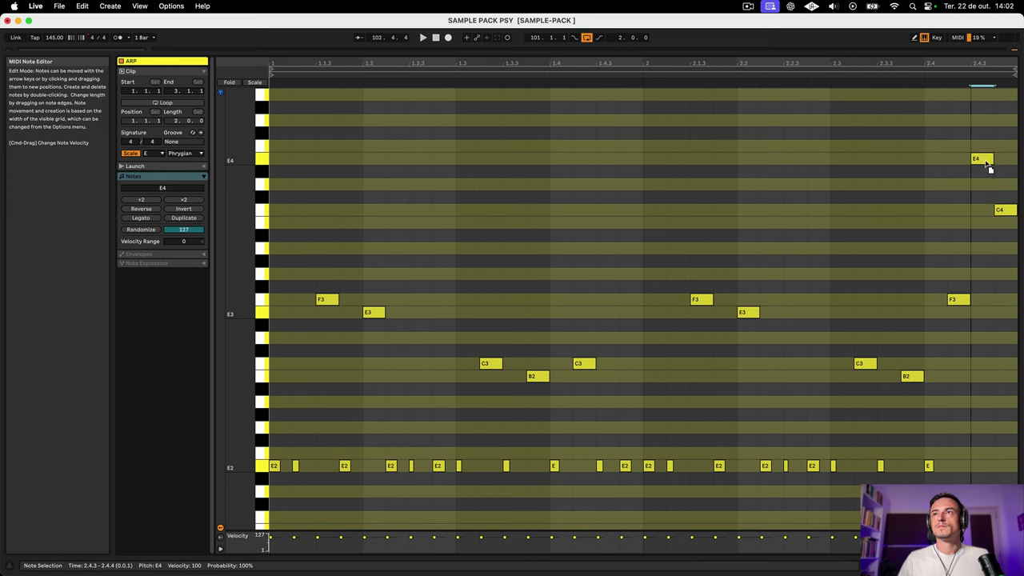
pyautogui.click(727, 76)
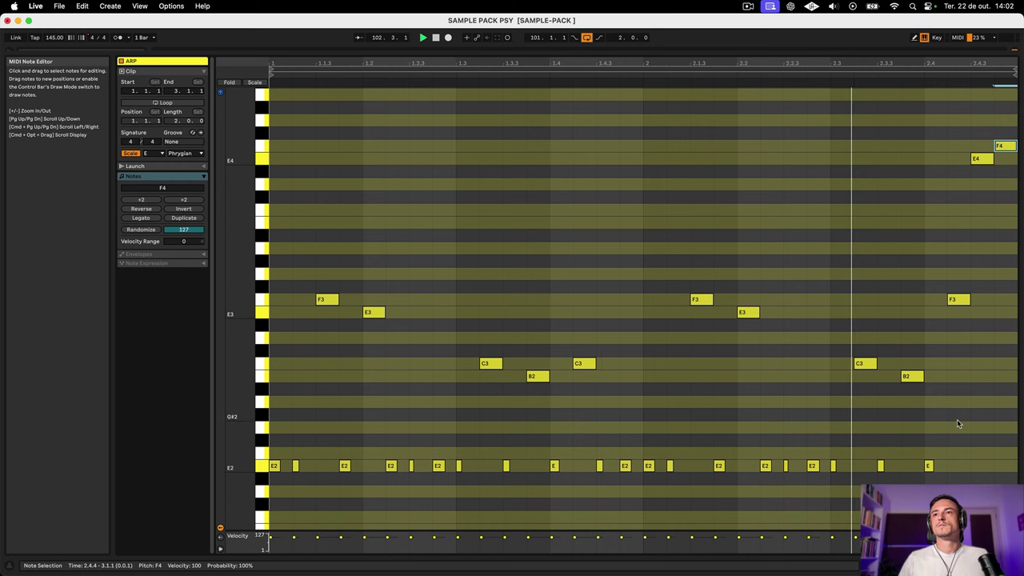
pyautogui.moveTo(928, 465); pyautogui.dragTo(928, 337)
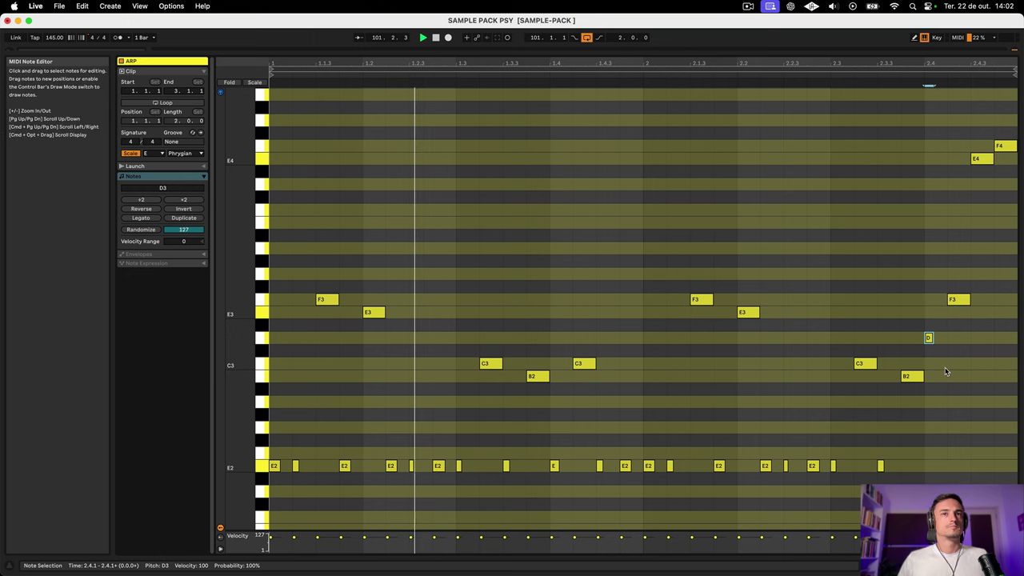
# - Return to the arrangement, extend the loop start back to bar 99, and play both ARP clips
pyautogui.hotkey('shift', 'Tab')
pyautogui.press('space')
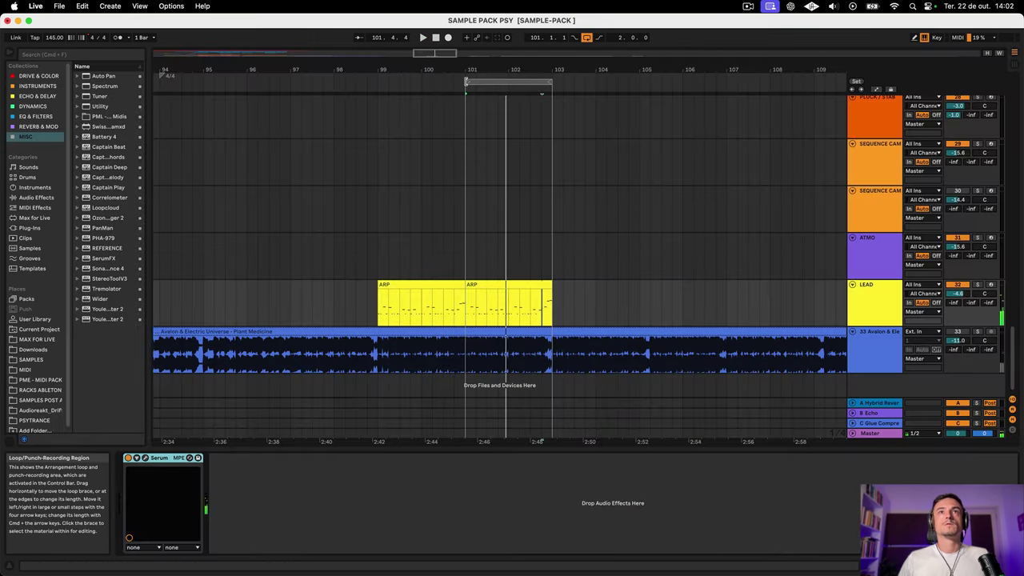
pyautogui.moveTo(466, 83); pyautogui.dragTo(379, 86)
pyautogui.press('space')
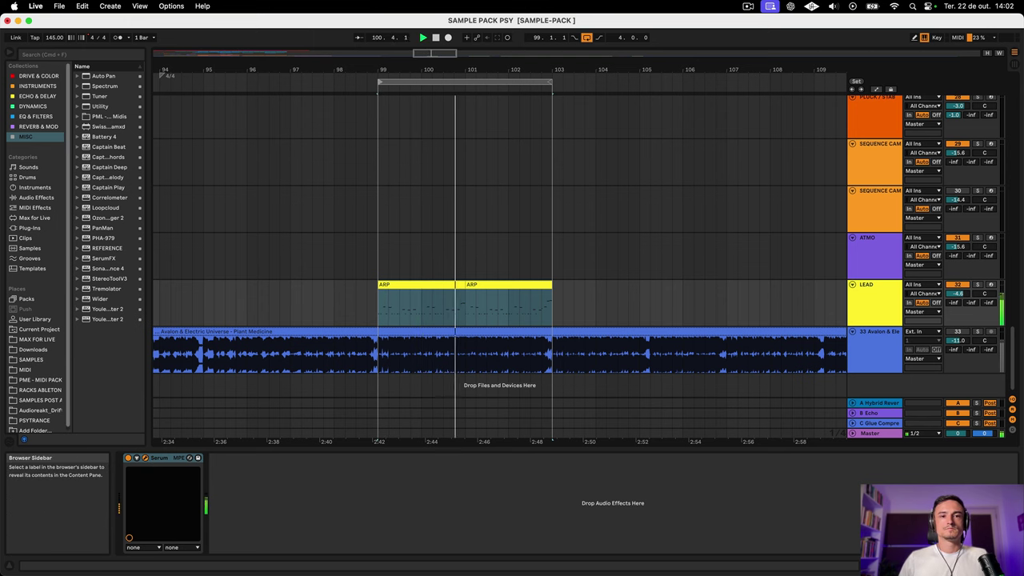
# - Bring the LEAD track's Serum window into view and adjust its Cutoff macro during playback
pyautogui.moveTo(2, 177); pyautogui.dragTo(195, 179)
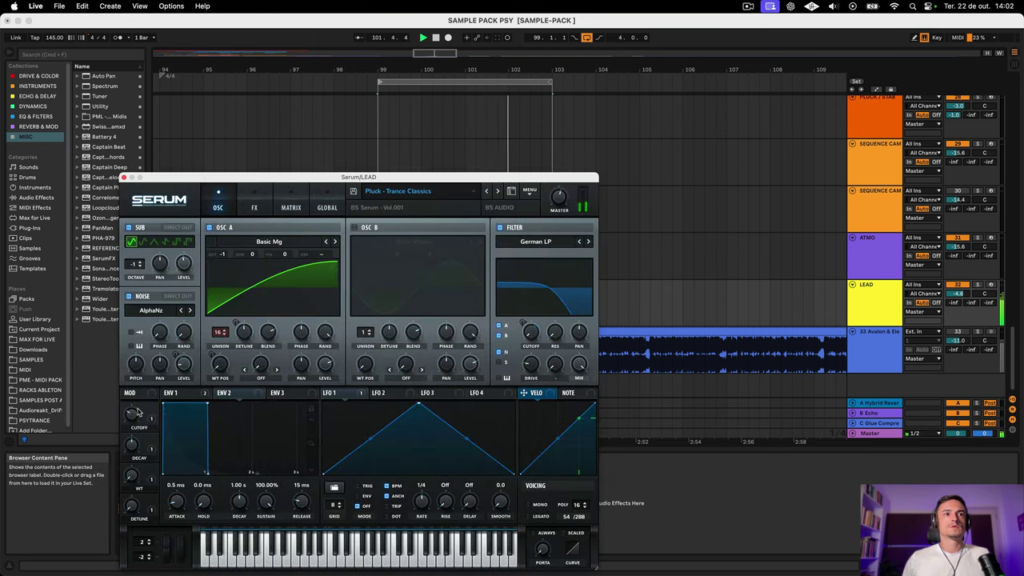
pyautogui.moveTo(133, 416)
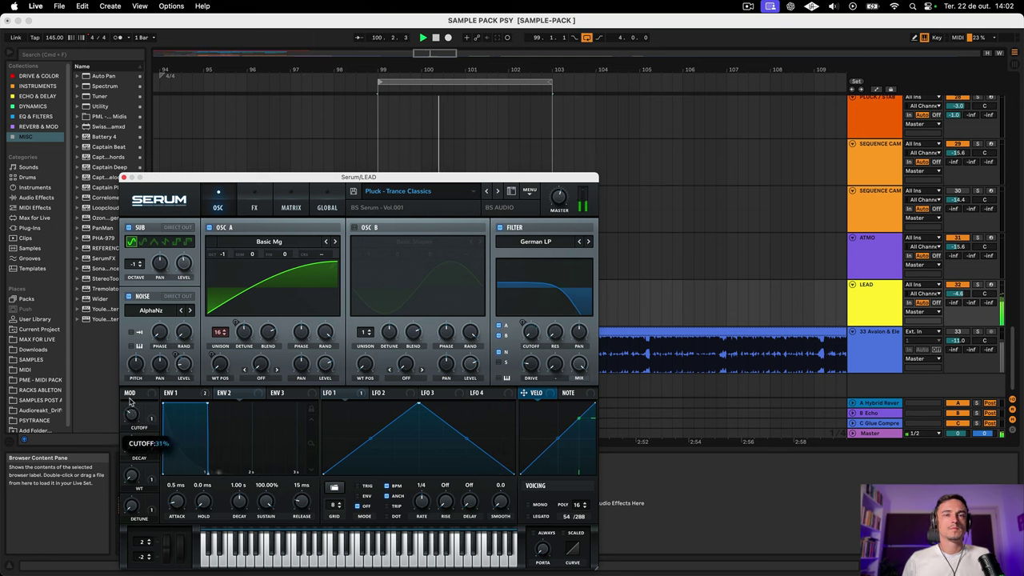
pyautogui.moveTo(130, 399)
pyautogui.mouseDown()
pyautogui.moveTo(130, 383)
pyautogui.moveTo(128, 392)
pyautogui.mouseUp()
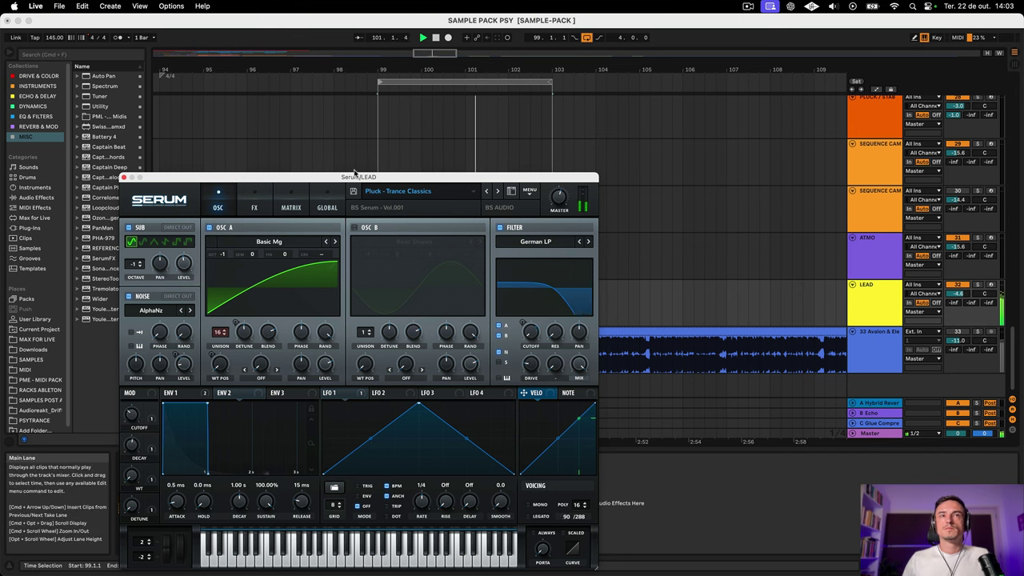
# - Shift the Serum window clear of the tracks, move both ARP clips to bar 49 on the LEAD track, and play them
pyautogui.moveTo(354, 173); pyautogui.dragTo(577, 411)
pyautogui.moveTo(334, 176); pyautogui.dragTo(615, 424)
pyautogui.click(479, 284)
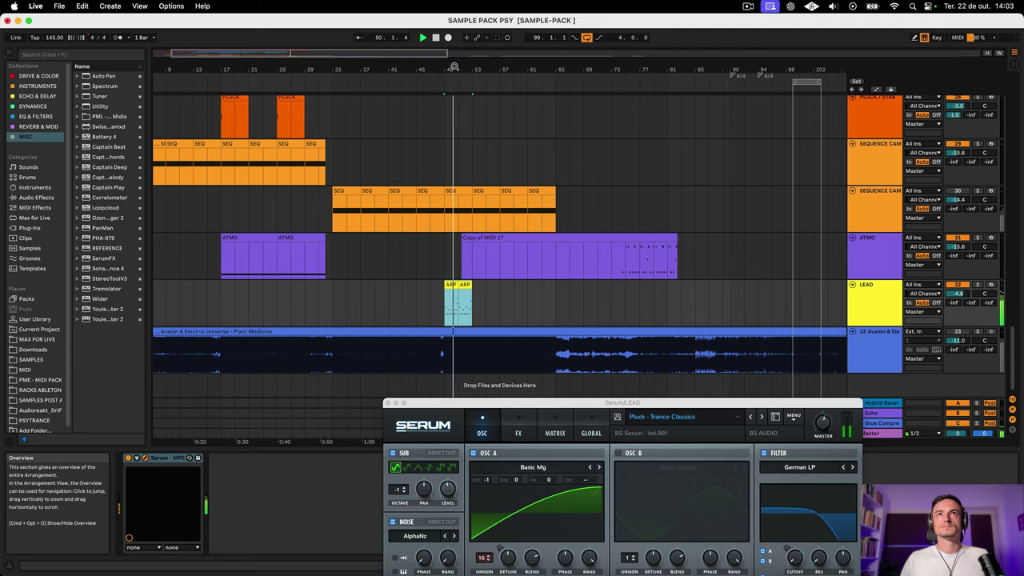
pyautogui.moveTo(453, 67); pyautogui.dragTo(455, 90)
# - Stop playback and duplicate the two ARP clips together so the copies fill bars 53 to 57
pyautogui.click(491, 284)
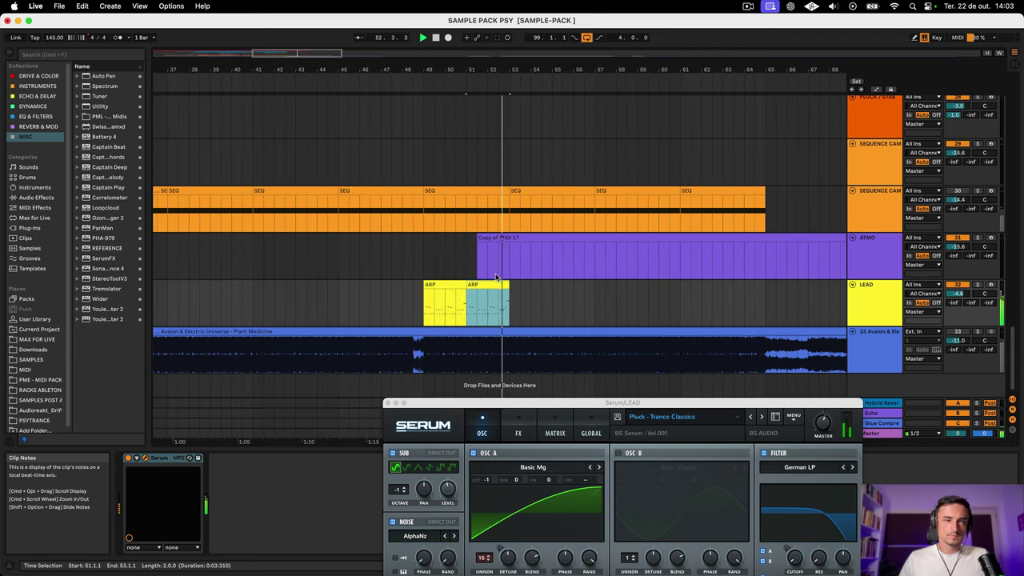
pyautogui.press('space')
pyautogui.keyDown('shift'); pyautogui.click(454, 286); pyautogui.keyUp('shift')
pyautogui.press('super+d')
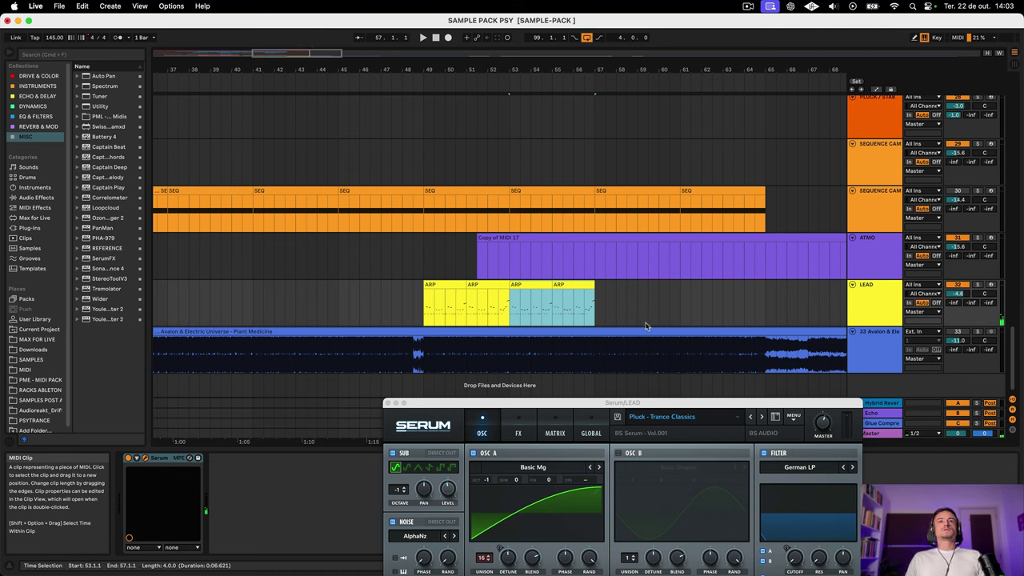
# - Open the last ARP clip at bar 55 and move the Serum window away from the second bar's notes
pyautogui.click(605, 302)
pyautogui.click(582, 293)
pyautogui.click(577, 284)
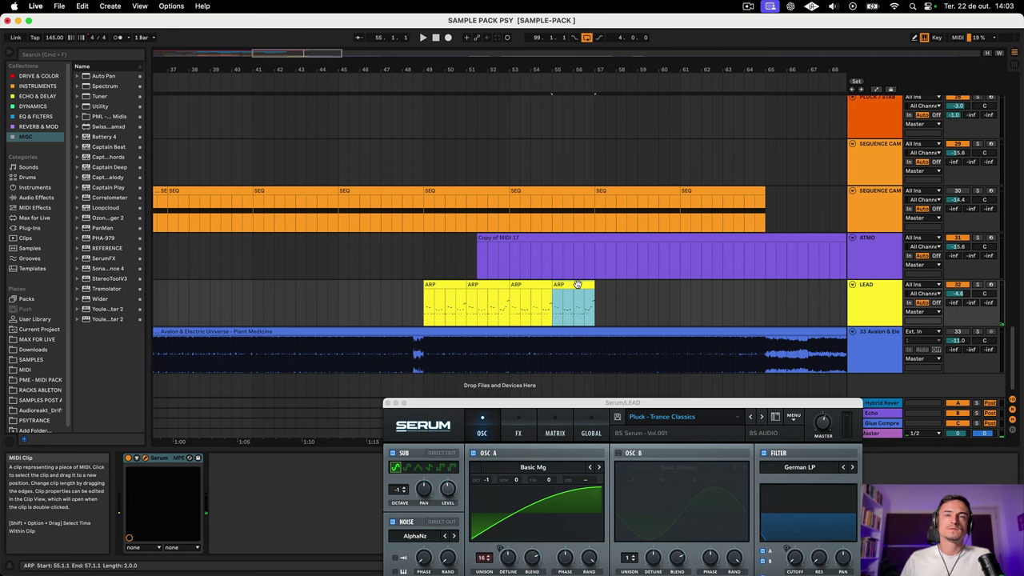
pyautogui.doubleClick(576, 285)
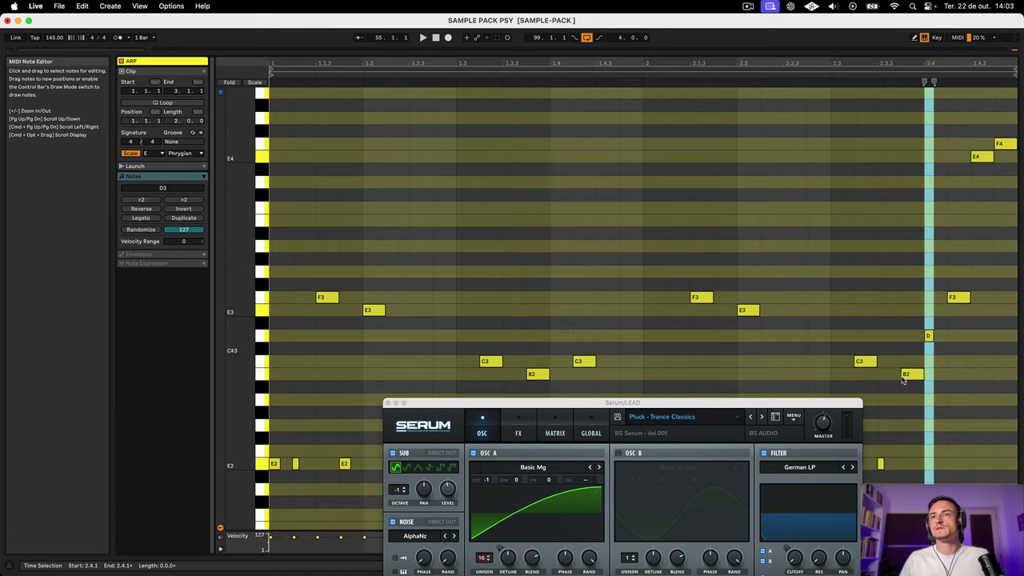
pyautogui.moveTo(760, 403); pyautogui.dragTo(397, 254)
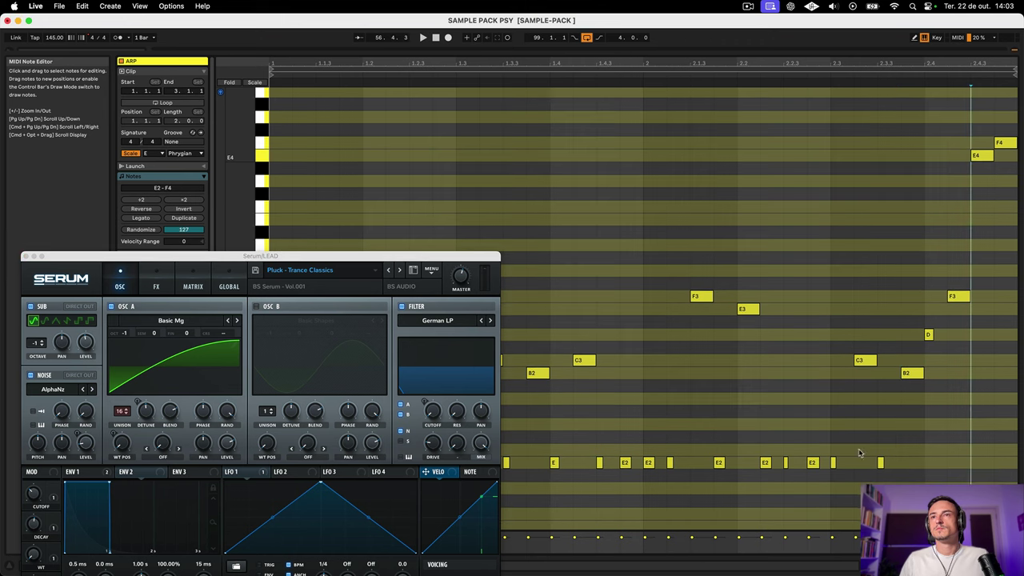
# - Repitch the last six melody notes from 2.3.2 onward to D3, E3, F3, E3, F4 and E4, and listen
pyautogui.moveTo(862, 362); pyautogui.dragTo(865, 335)
pyautogui.moveTo(916, 371); pyautogui.dragTo(930, 298)
pyautogui.moveTo(958, 297); pyautogui.dragTo(958, 311)
pyautogui.moveTo(980, 157); pyautogui.dragTo(982, 144)
pyautogui.moveTo(1003, 144); pyautogui.dragTo(1002, 157)
pyautogui.click(523, 73)
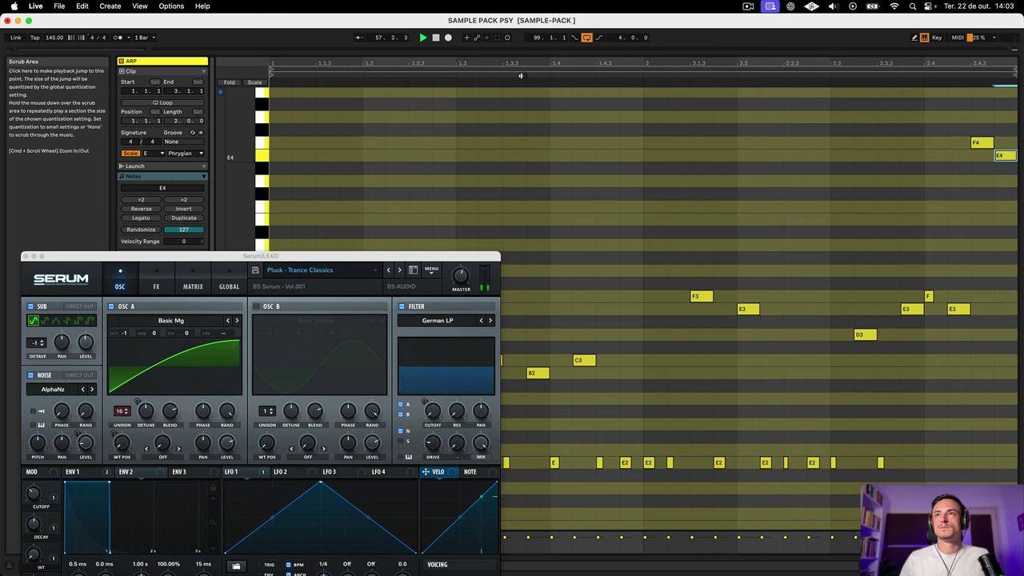
pyautogui.press('space')
# - Turn the last four notes from 2.4.1 into a descending F4, E4, C4, B3 run and play it
pyautogui.moveTo(1004, 157); pyautogui.dragTo(1006, 221)
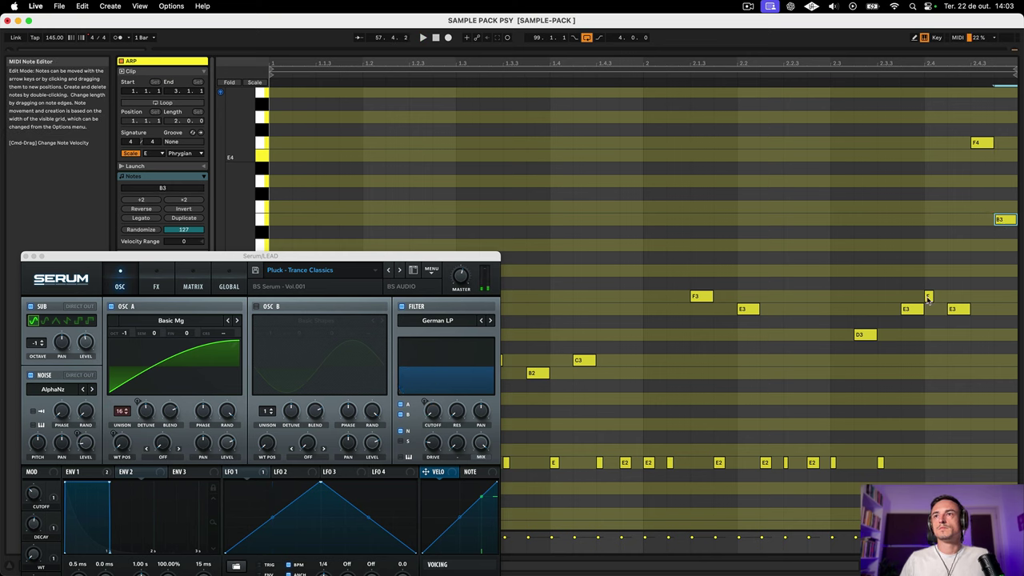
pyautogui.moveTo(928, 297); pyautogui.dragTo(930, 142)
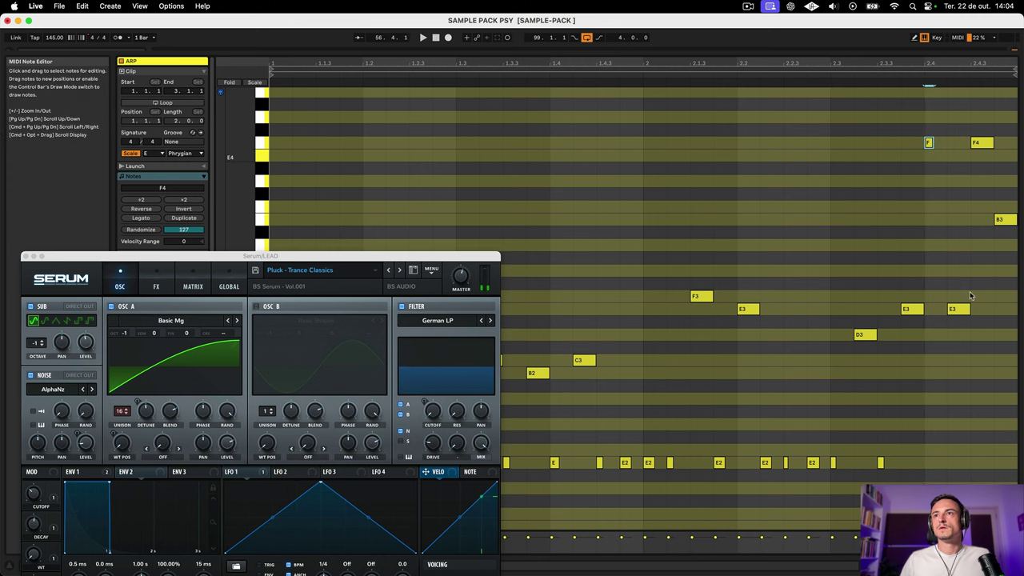
pyautogui.moveTo(964, 311); pyautogui.dragTo(989, 210)
pyautogui.click(827, 78)
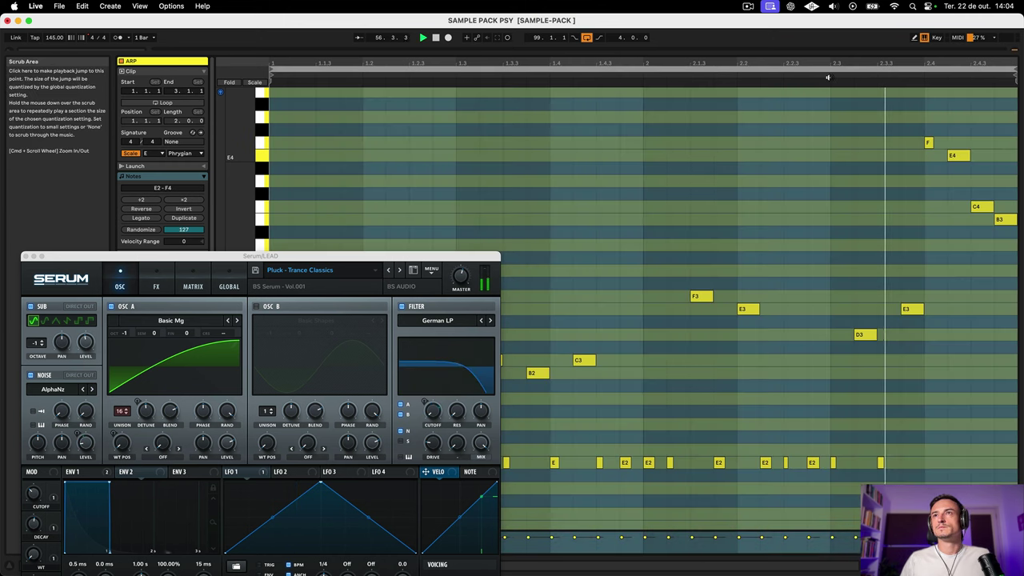
# - Stop playback and lengthen the F4 note at 2.4.1 to fill its sixteenth-note slot
pyautogui.press('space')
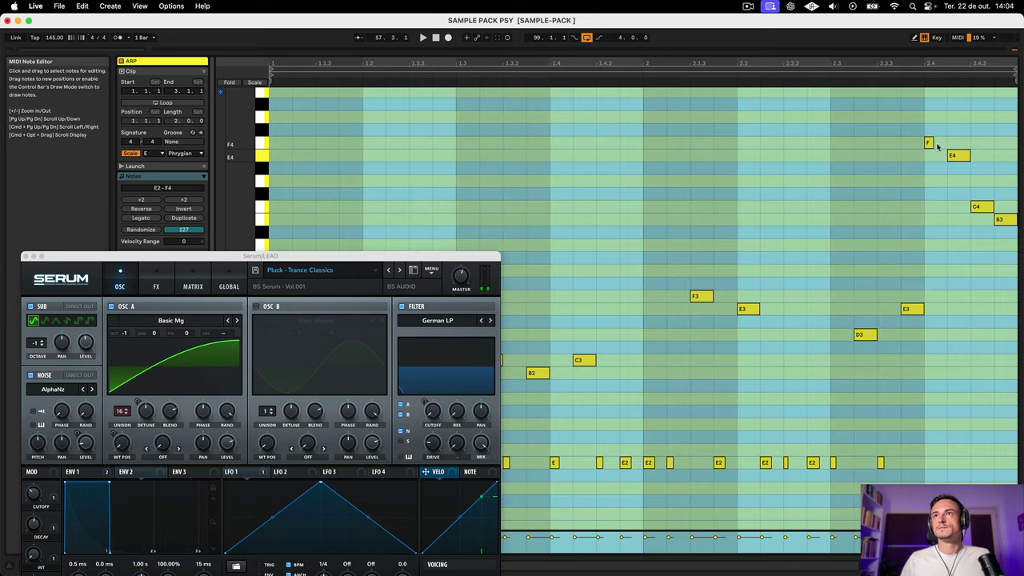
pyautogui.moveTo(933, 144); pyautogui.dragTo(948, 144)
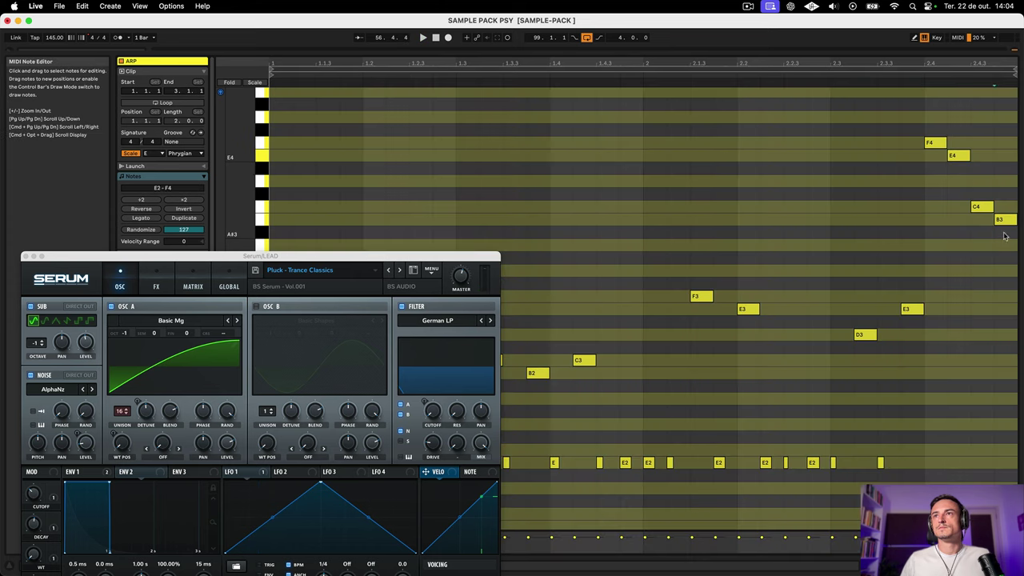
pyautogui.moveTo(1004, 236); pyautogui.dragTo(971, 201)
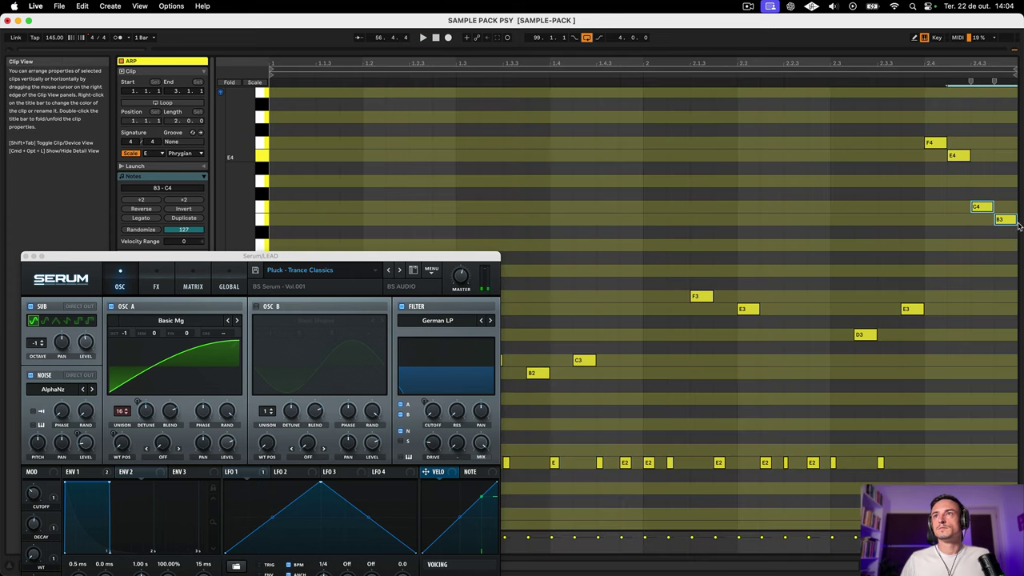
pyautogui.click(1011, 209)
# - Return to the arrangement, select all four ARP clips, loop bars 49 to 57 and play them
pyautogui.hotkey('shift', 'Tab')
pyautogui.keyDown('shift'); pyautogui.click(452, 285); pyautogui.keyUp('shift')
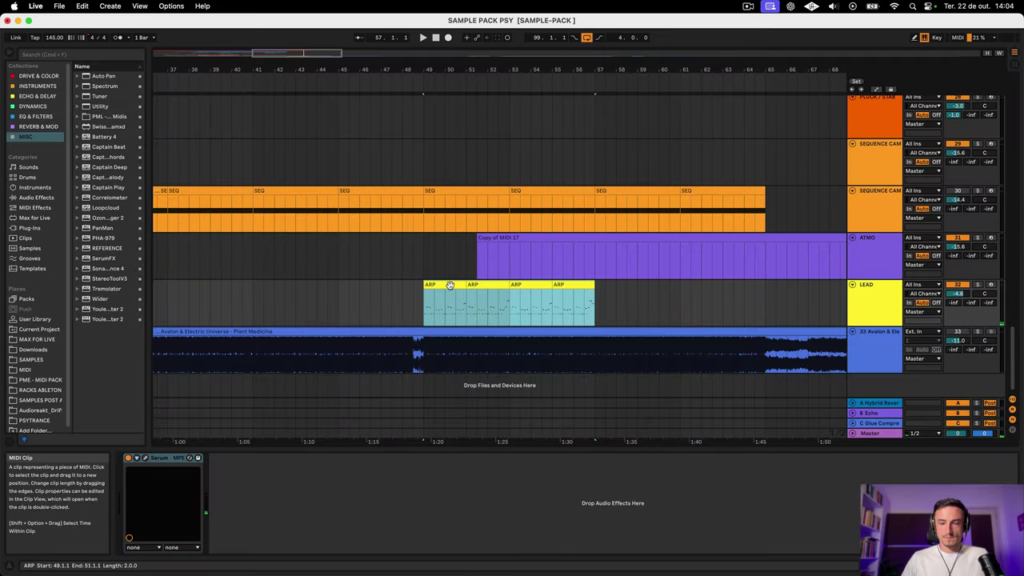
pyautogui.press('super+l')
pyautogui.press('space')
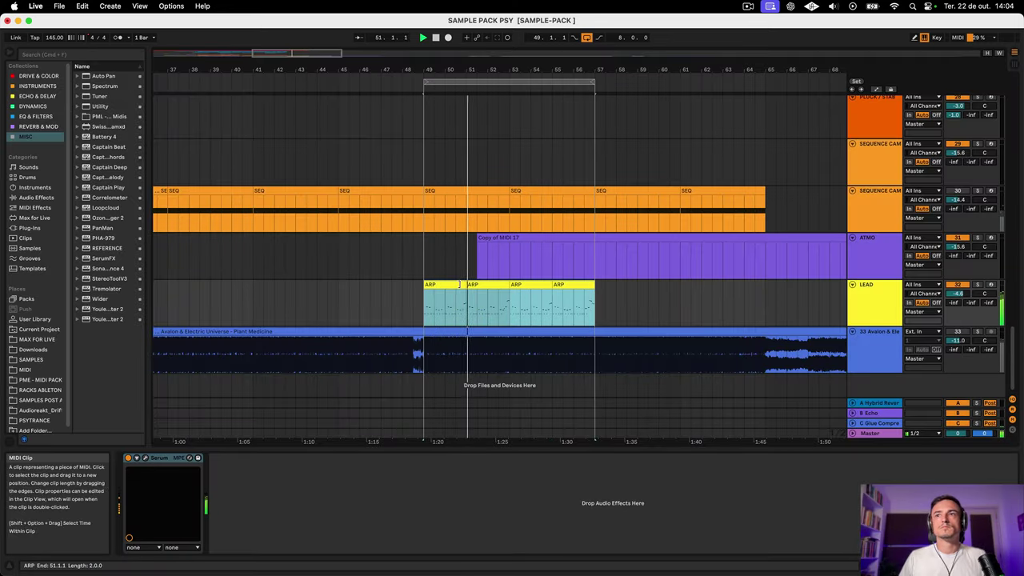
# - Lower the LEAD track volume to -5.2 dB while the loop plays
pyautogui.click(864, 308)
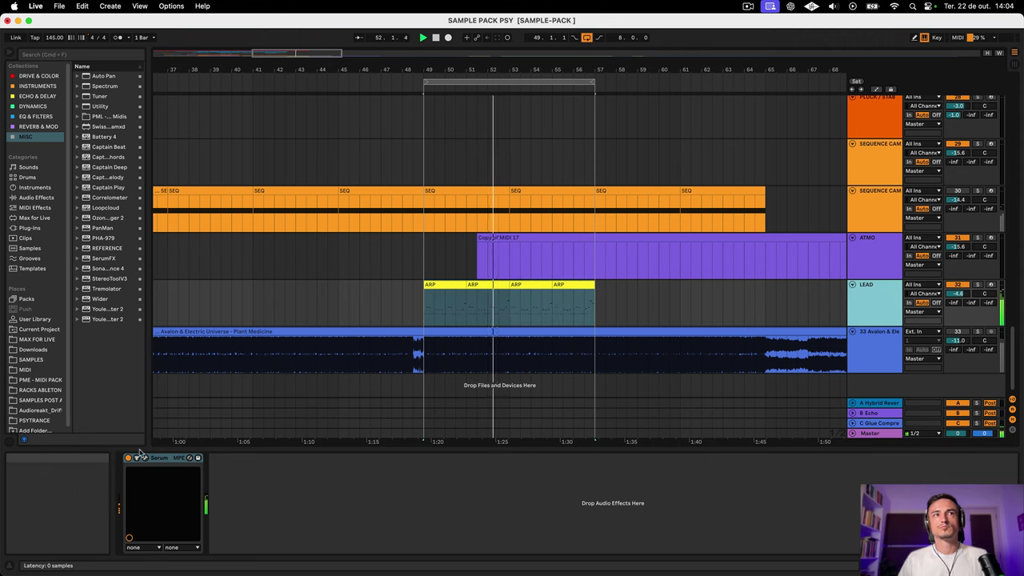
pyautogui.moveTo(958, 294)
pyautogui.mouseDown()
pyautogui.moveTo(958, 314)
pyautogui.moveTo(958, 296)
pyautogui.mouseUp()
pyautogui.click(868, 304)
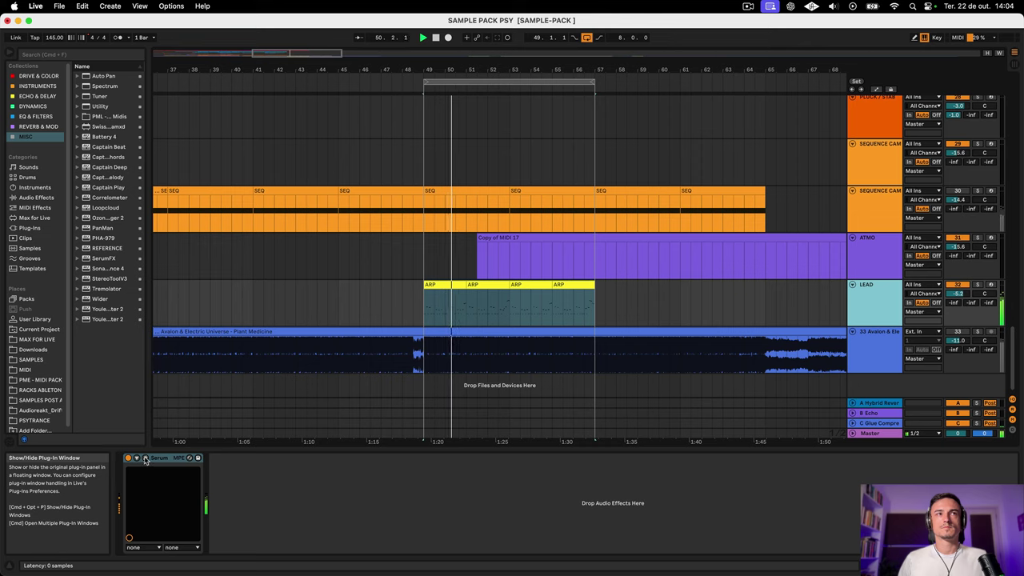
# - Review the four ARP clips on the LEAD track, comparing the repeated E2 notes and the melody endings of the first two
pyautogui.doubleClick(437, 288)
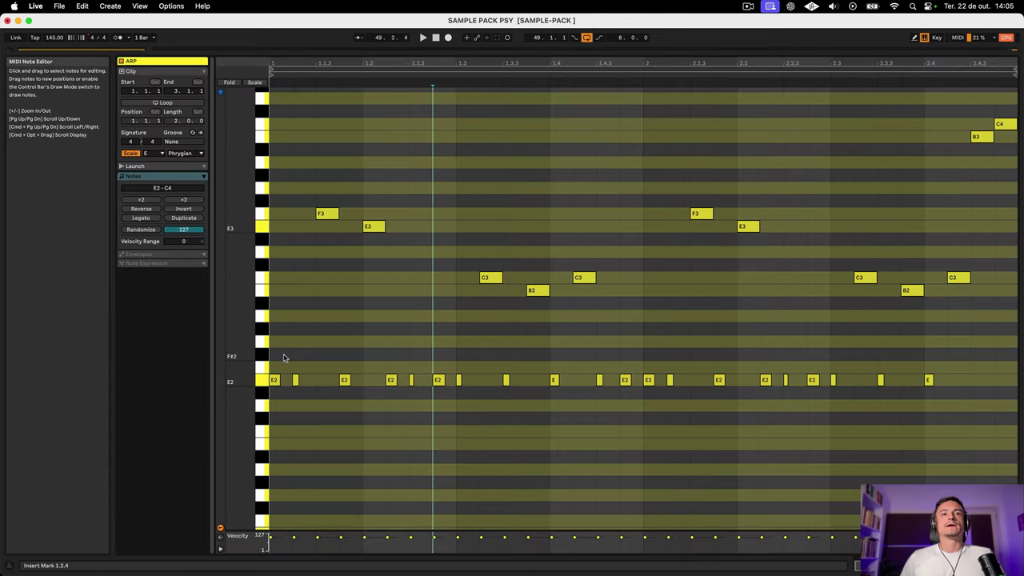
pyautogui.moveTo(284, 358); pyautogui.dragTo(936, 394)
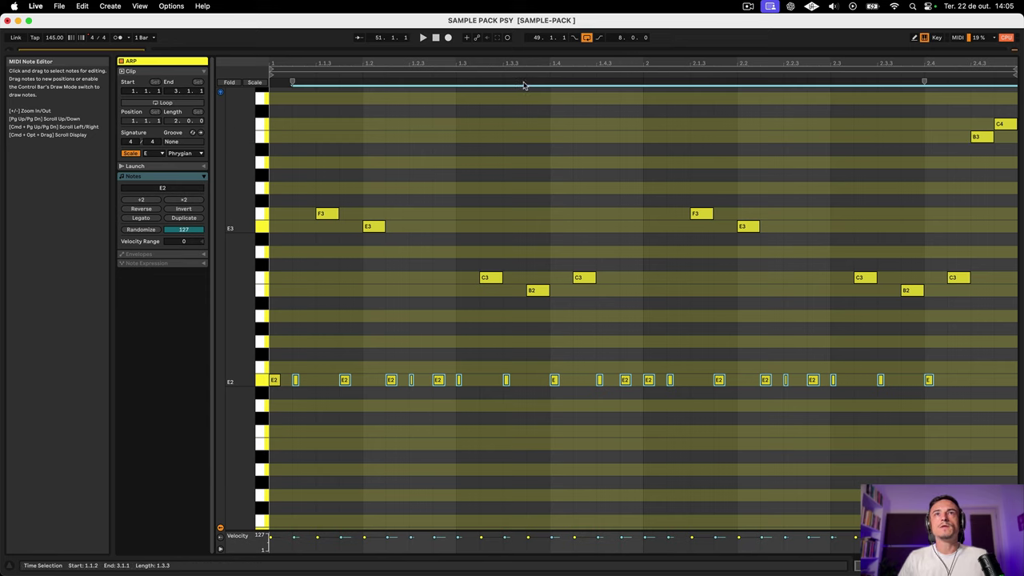
pyautogui.press('super+alt+e')
pyautogui.click(497, 285)
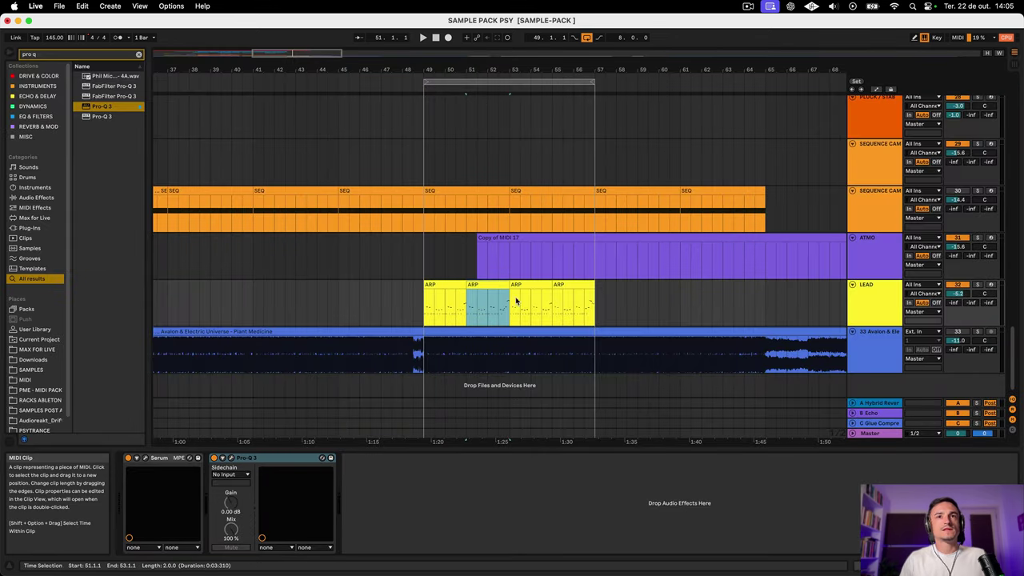
pyautogui.press('super+alt+e')
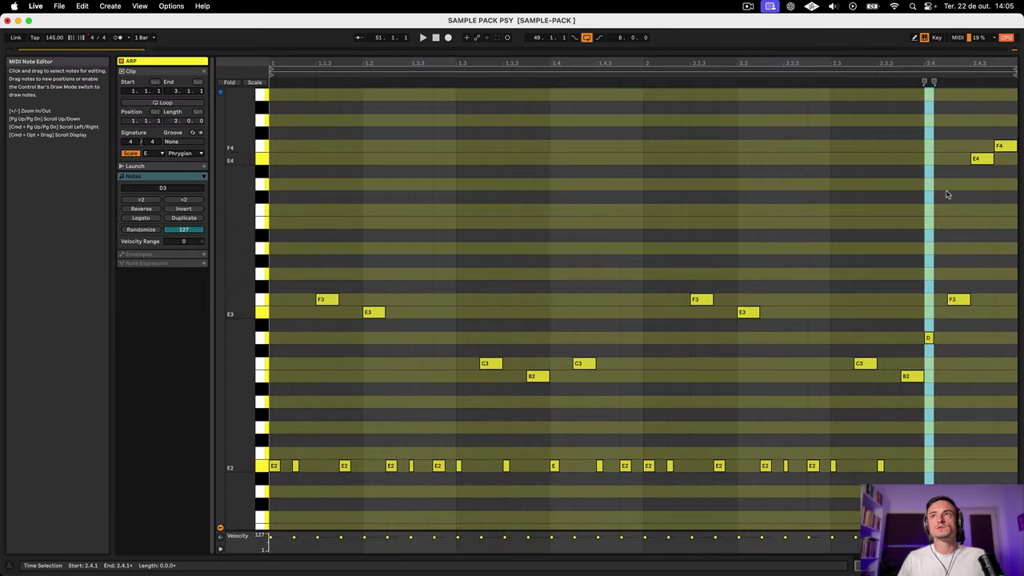
pyautogui.press('super+alt+e')
pyautogui.click(447, 284)
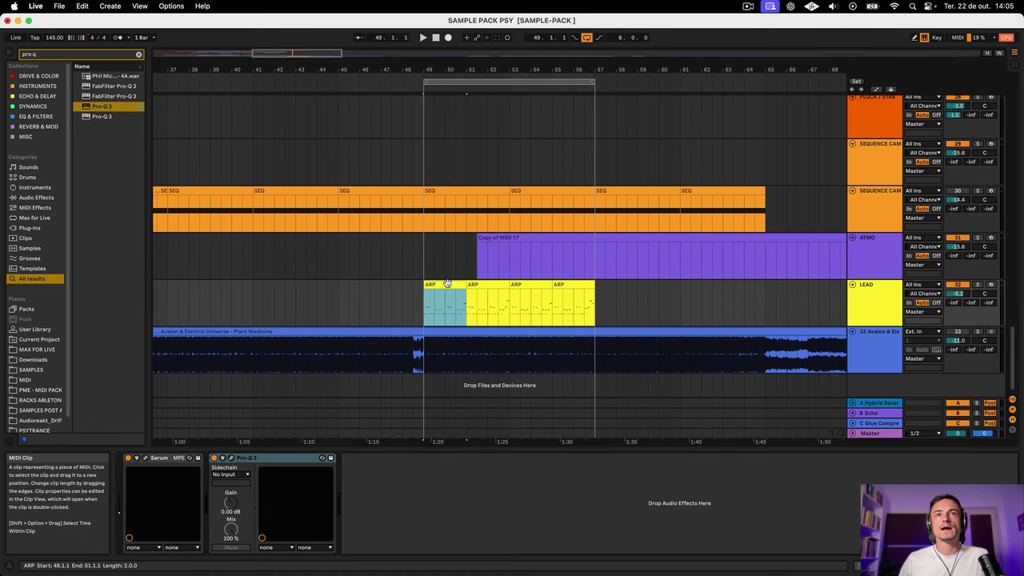
pyautogui.click(485, 283)
pyautogui.click(531, 284)
pyautogui.click(575, 285)
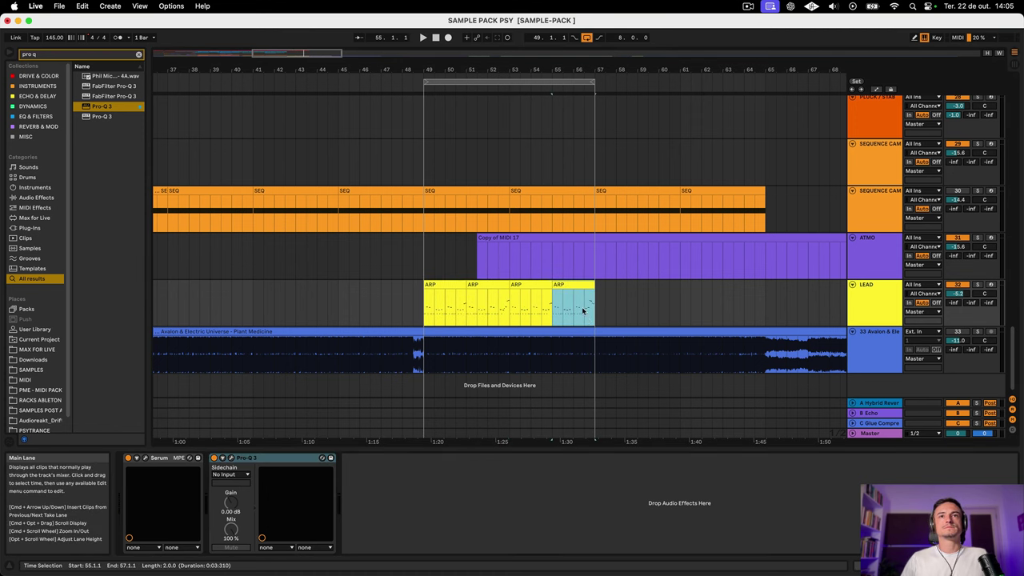
pyautogui.press('super+alt+e')
# - Set the scale of the new ARP clip to E Phrygian Dominant
pyautogui.click(183, 153)
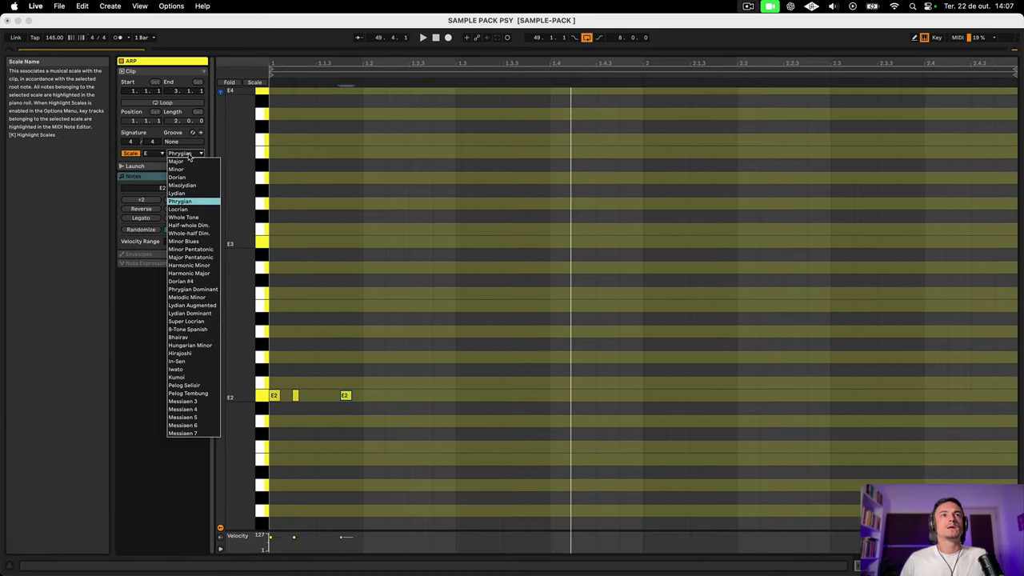
pyautogui.click(206, 289)
pyautogui.scroll(1, 527, 355)
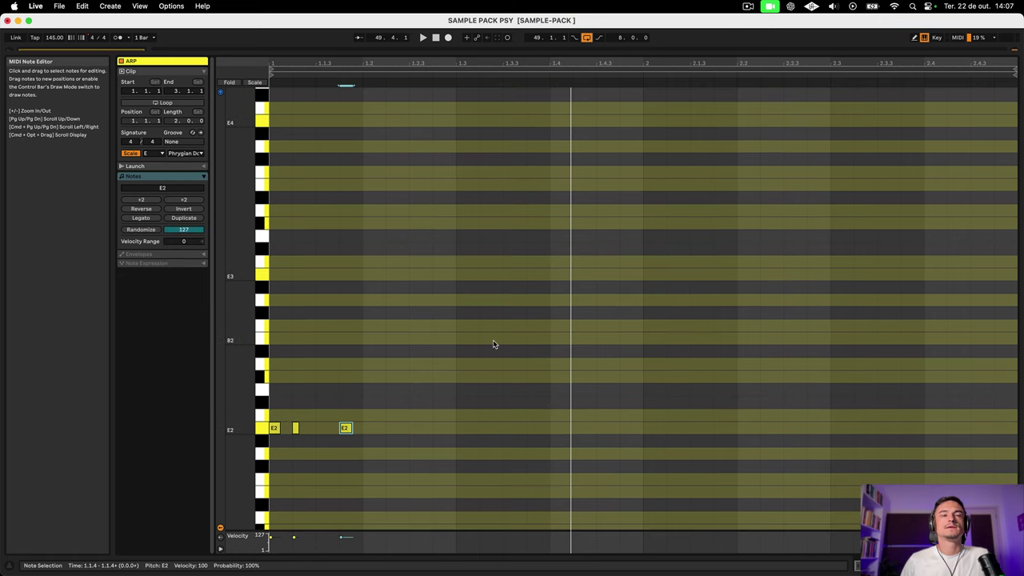
# - Lengthen the short E2 note at 1.1.2
pyautogui.click(409, 417)
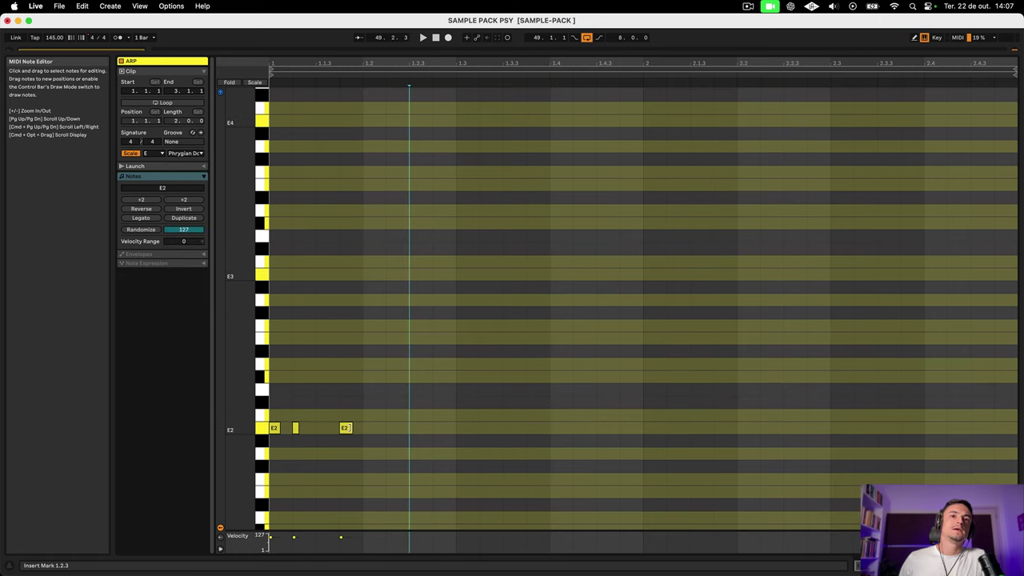
pyautogui.click(296, 430)
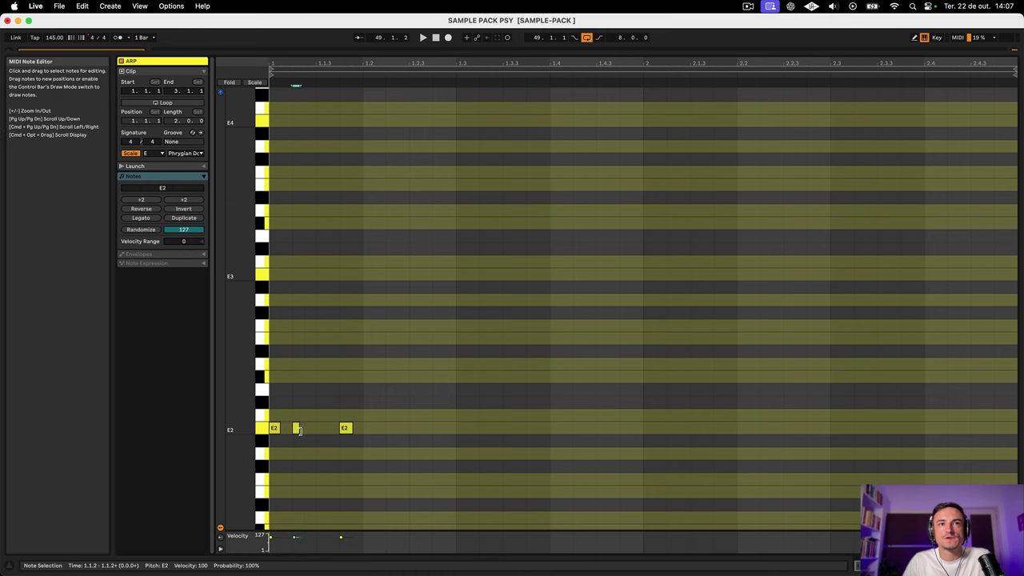
pyautogui.click(312, 445)
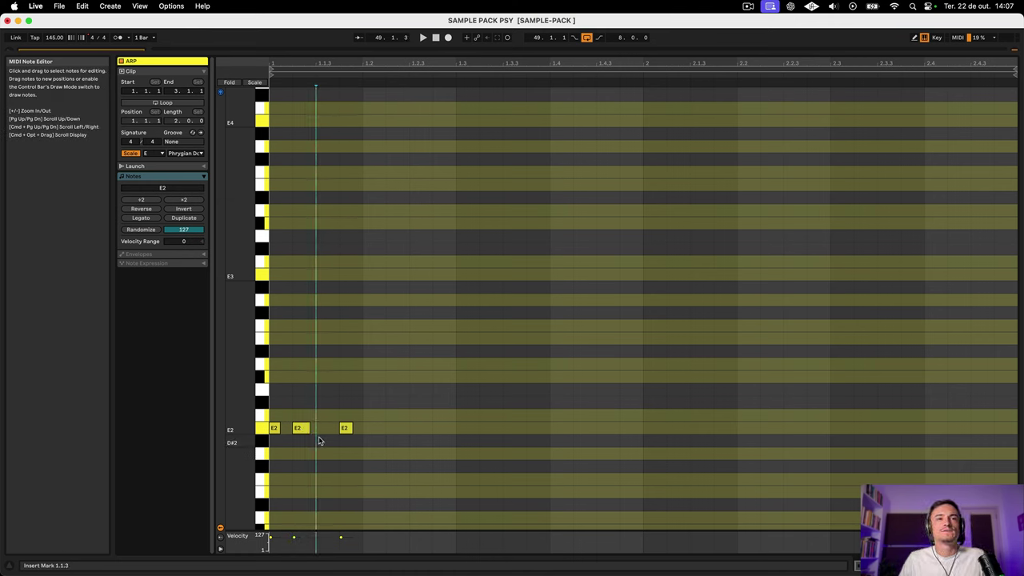
pyautogui.press('Right')
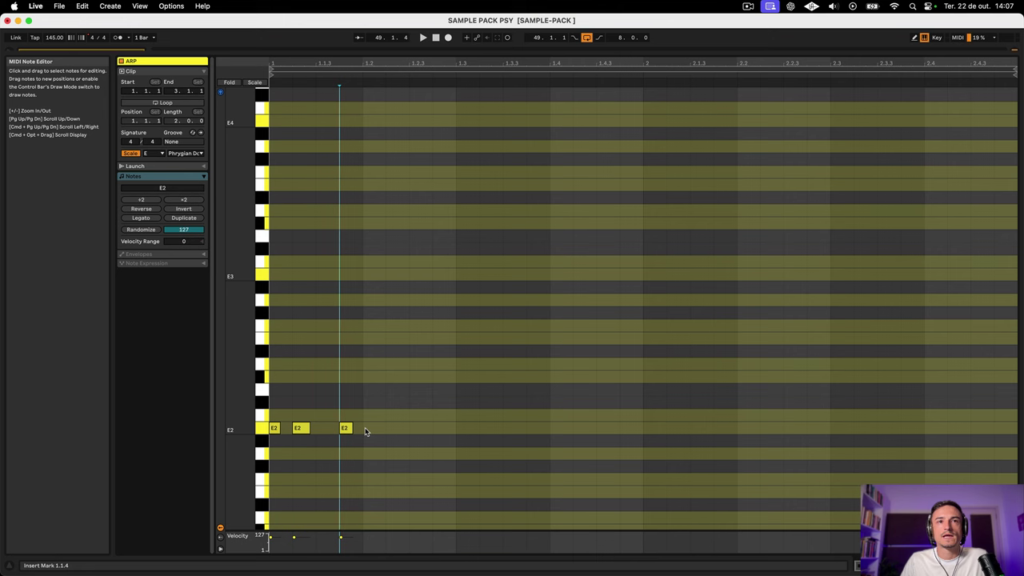
# - Add an E2 note at 1.2.4 and copy the first two E2 notes to 1.3.2 and 1.3.3
pyautogui.doubleClick(438, 430)
pyautogui.moveTo(454, 430); pyautogui.dragTo(452, 430)
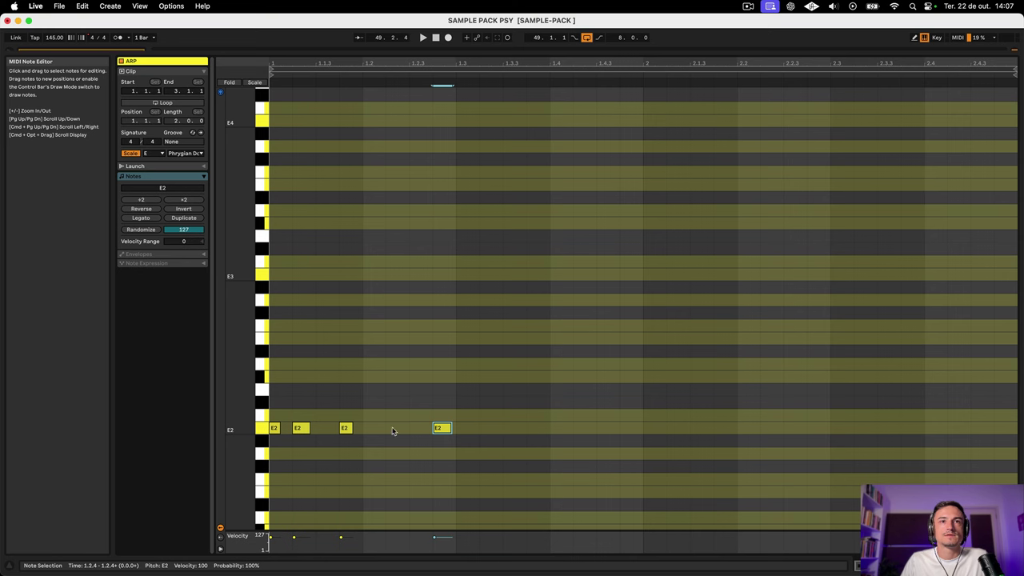
pyautogui.click(299, 430)
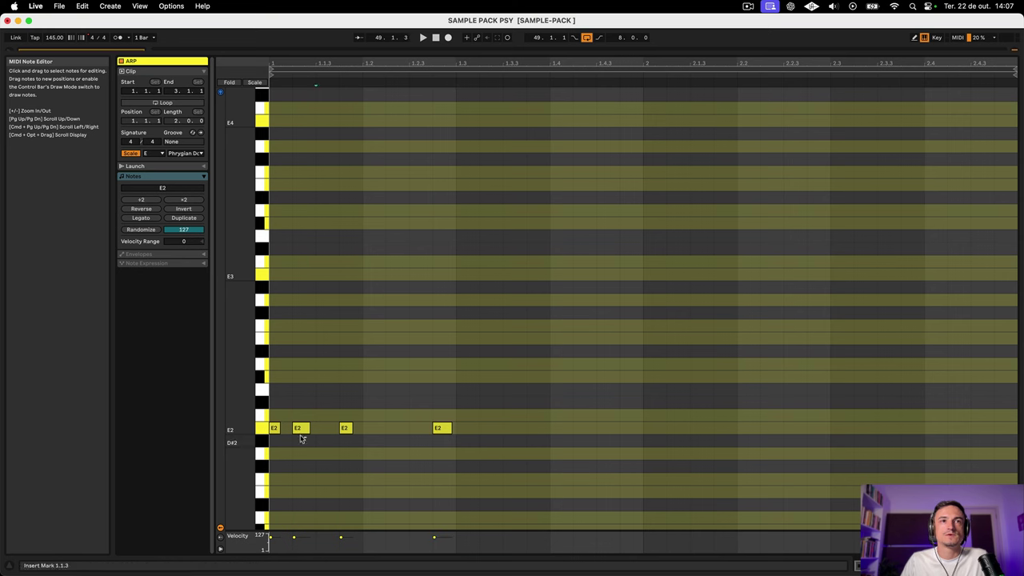
pyautogui.keyDown('shift'); pyautogui.click(274, 430); pyautogui.keyUp('shift')
pyautogui.moveTo(274, 430); pyautogui.dragTo(484, 432)
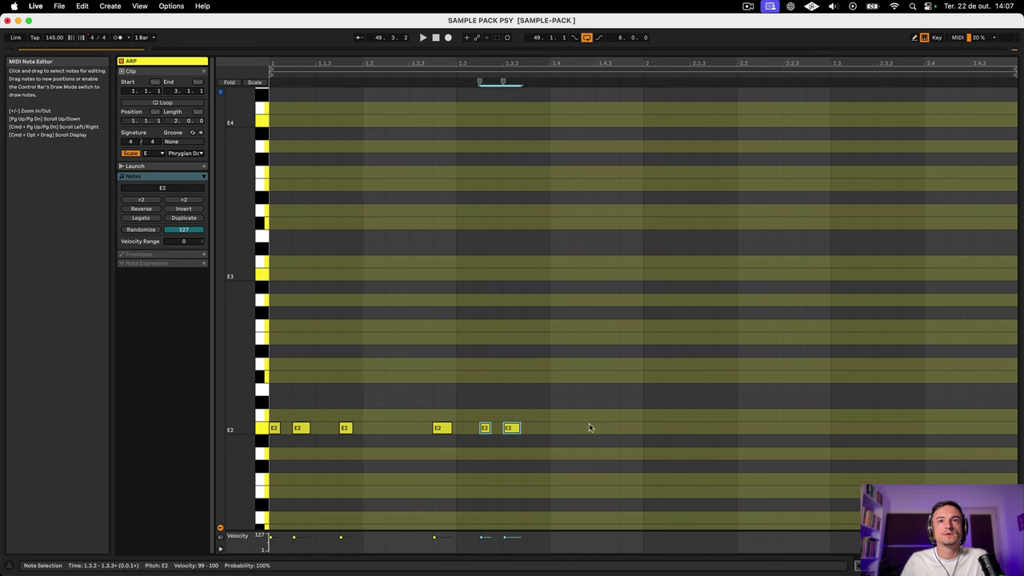
# - Add an E2 note at 1.4.3 and play the one-bar rhythm
pyautogui.scroll(-2, 588, 432)
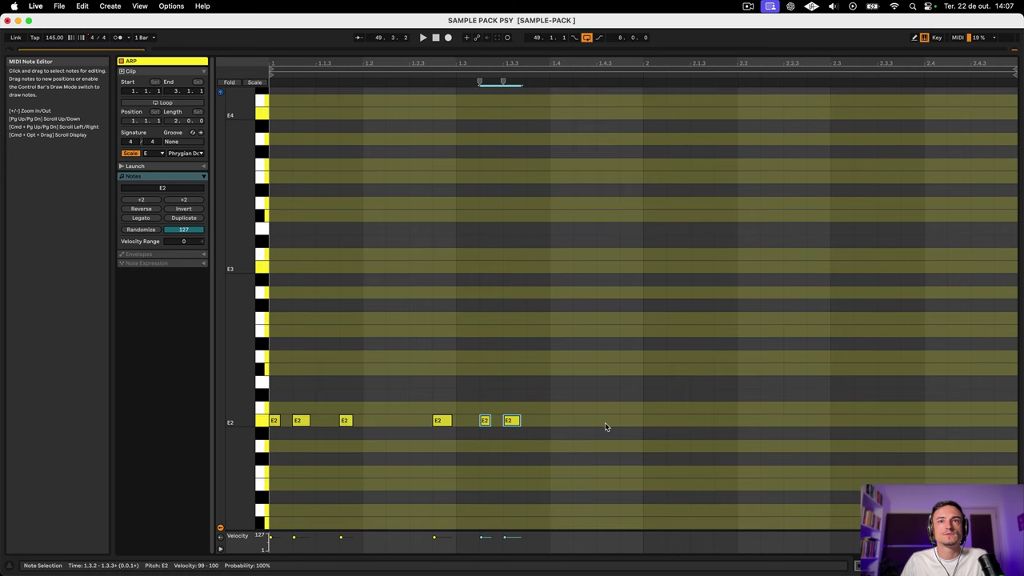
pyautogui.doubleClick(605, 423)
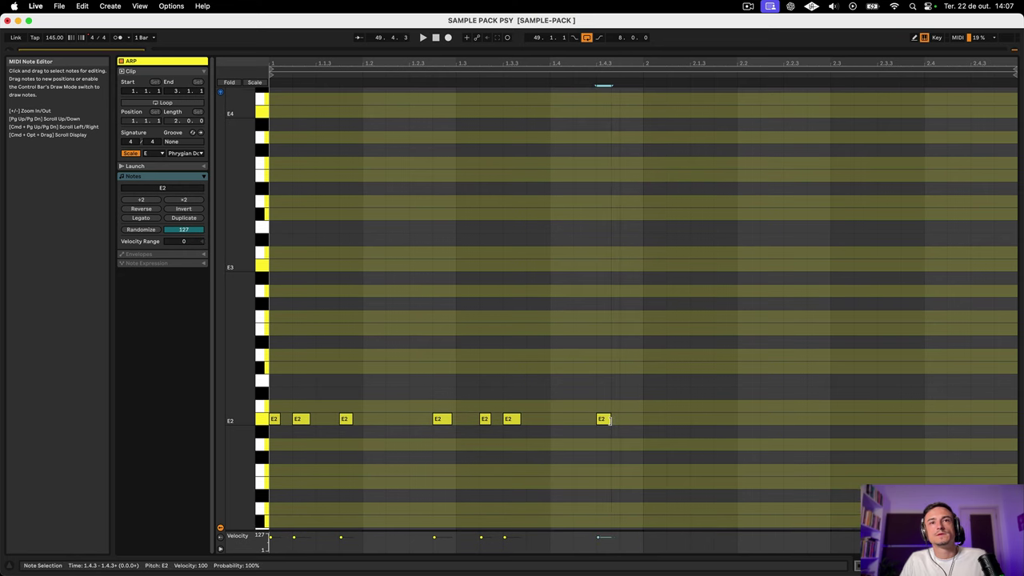
pyautogui.scroll(-1, 620, 432)
pyautogui.click(607, 443)
pyautogui.press('space')
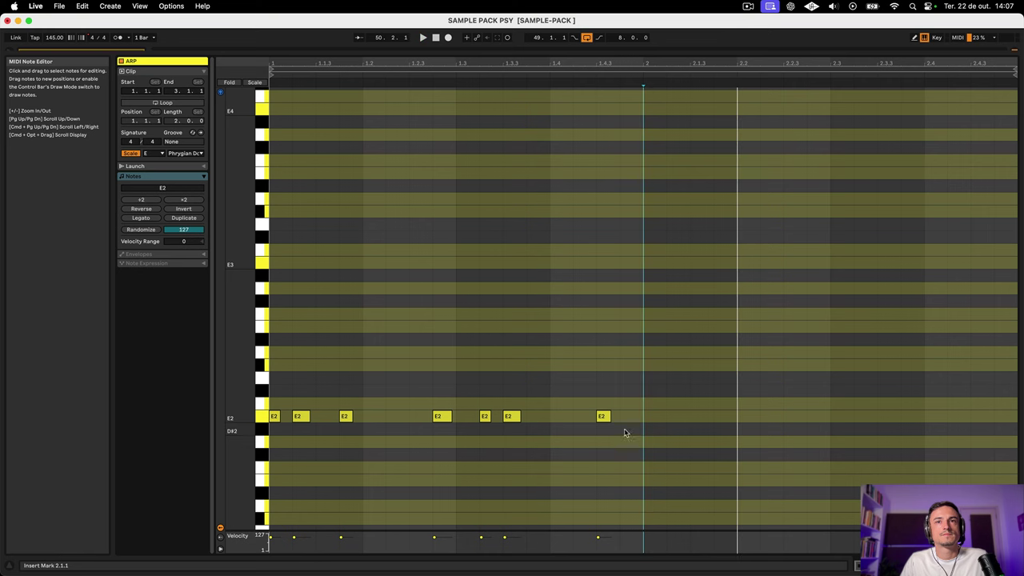
# - Duplicate the first bar's E2 notes into the second bar and play the two-bar rhythm
pyautogui.press('super+d')
pyautogui.moveTo(643, 422); pyautogui.dragTo(645, 418)
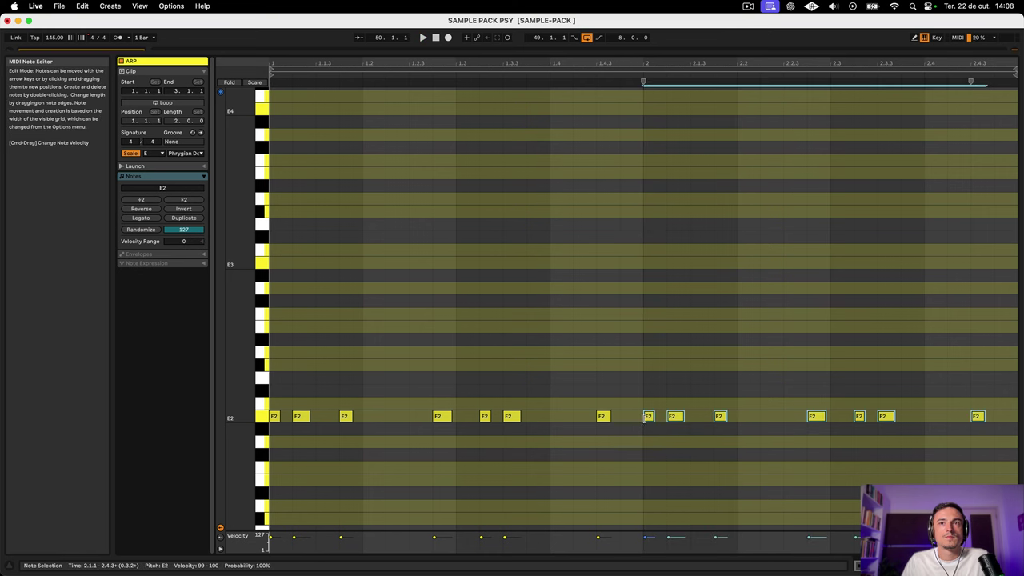
pyautogui.press('space')
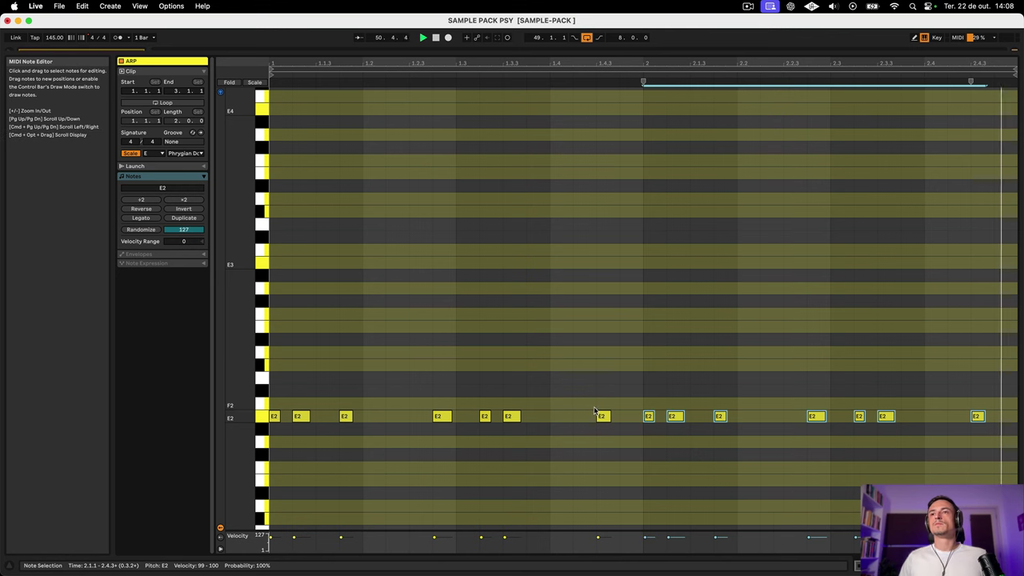
# - Add a note at 1.1.3 and raise it to E3
pyautogui.scroll(-1, 599, 411)
pyautogui.scroll(-3, 599, 410)
pyautogui.scroll(4, 314, 293)
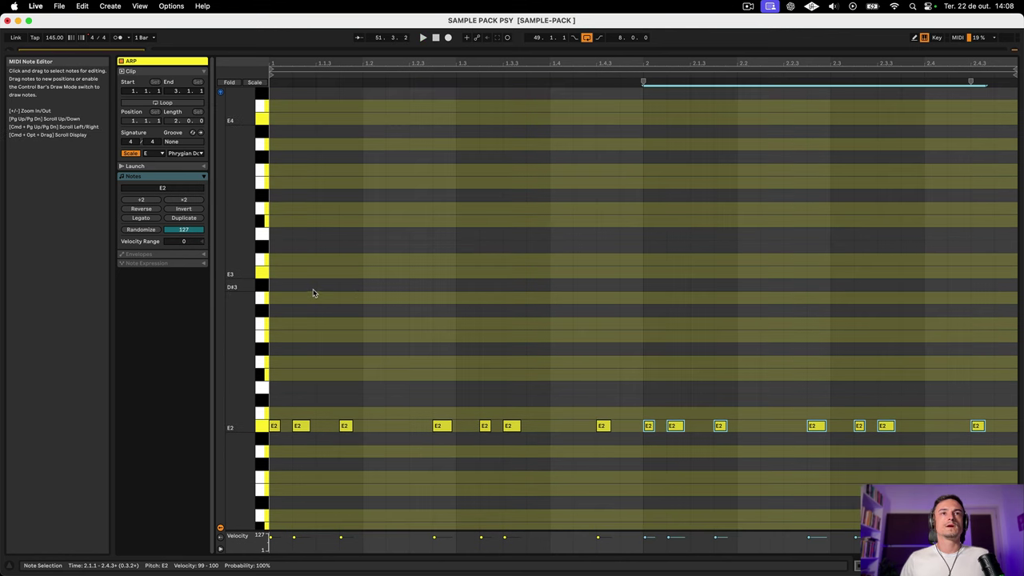
pyautogui.scroll(-1, 324, 415)
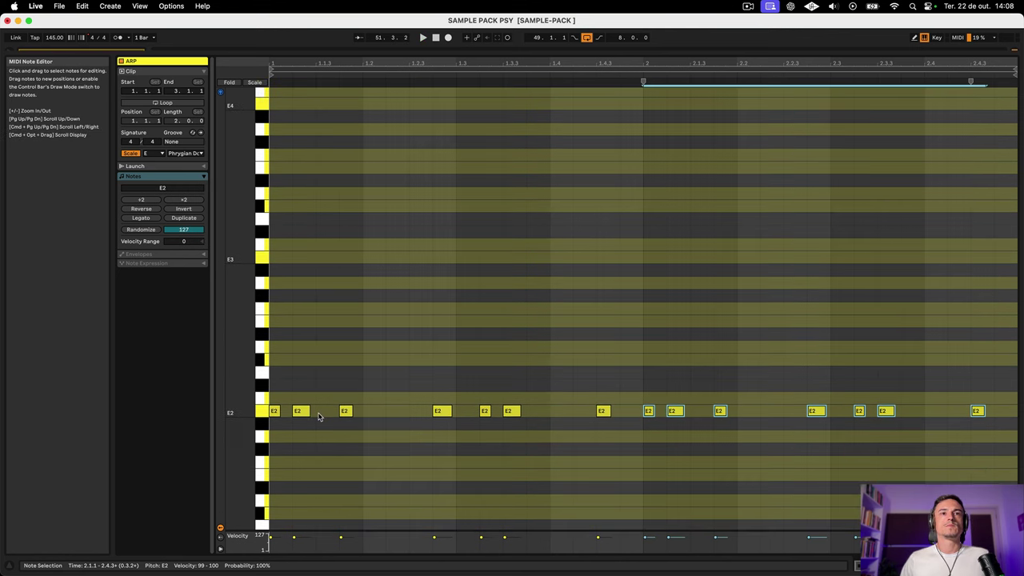
pyautogui.doubleClick(321, 413)
pyautogui.moveTo(322, 412); pyautogui.dragTo(331, 339)
pyautogui.moveTo(334, 294); pyautogui.dragTo(331, 261)
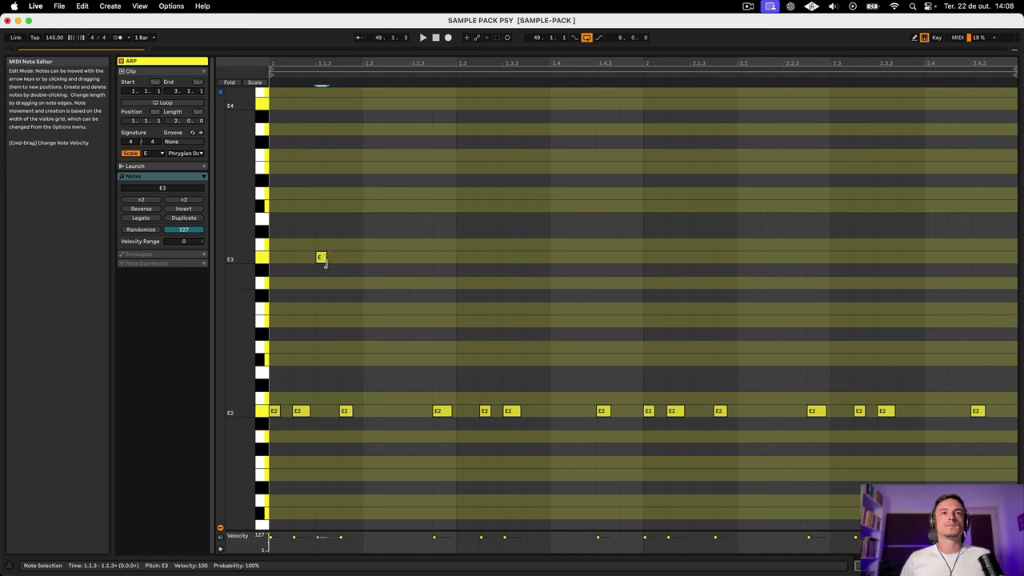
# - Place E3 notes at 1.2.1 and 1.3.1, listening to the pattern between them
pyautogui.doubleClick(392, 257)
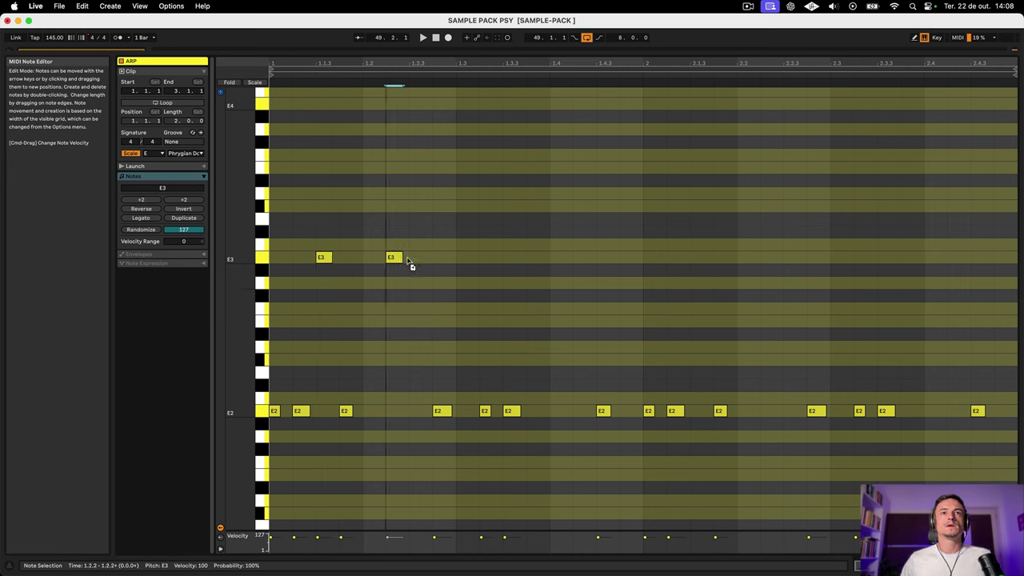
pyautogui.moveTo(407, 261); pyautogui.dragTo(383, 261)
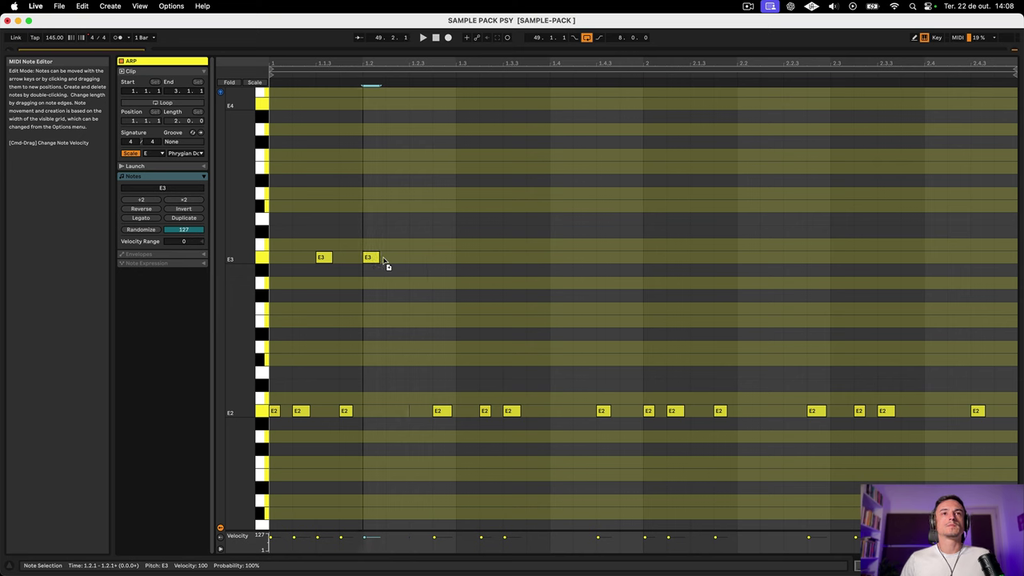
pyautogui.press('space')
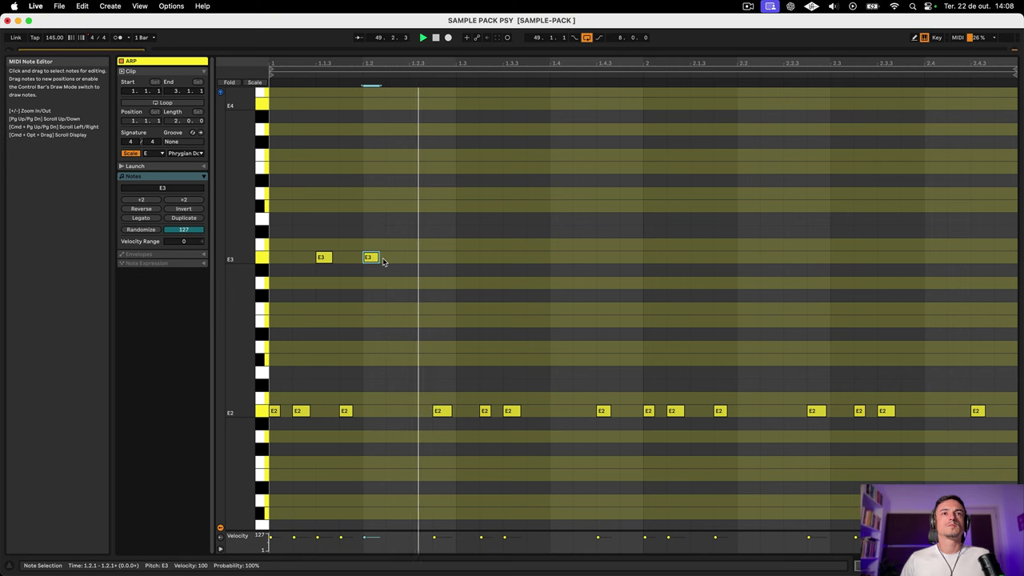
pyautogui.press('space')
pyautogui.click(392, 284)
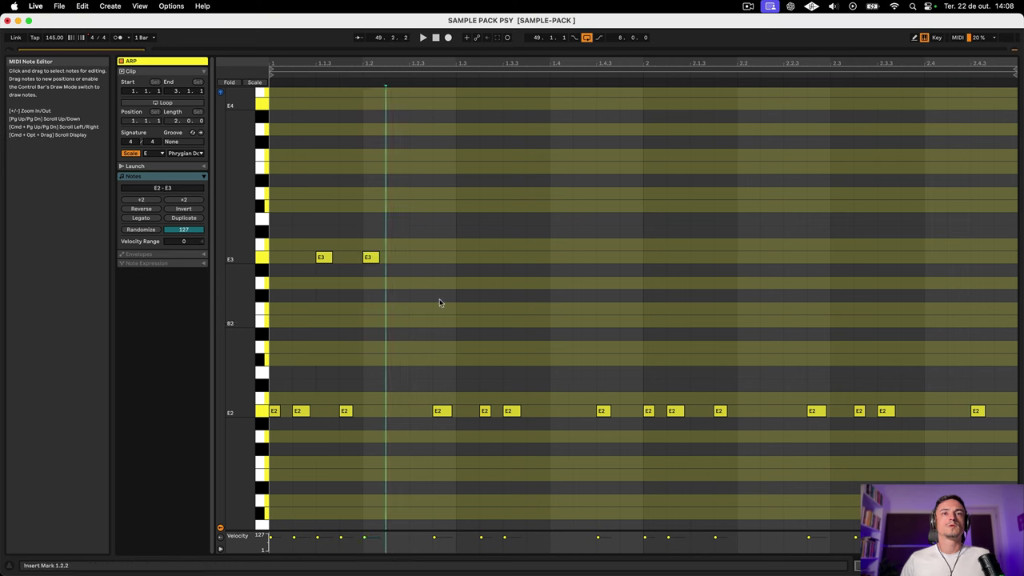
pyautogui.doubleClick(461, 259)
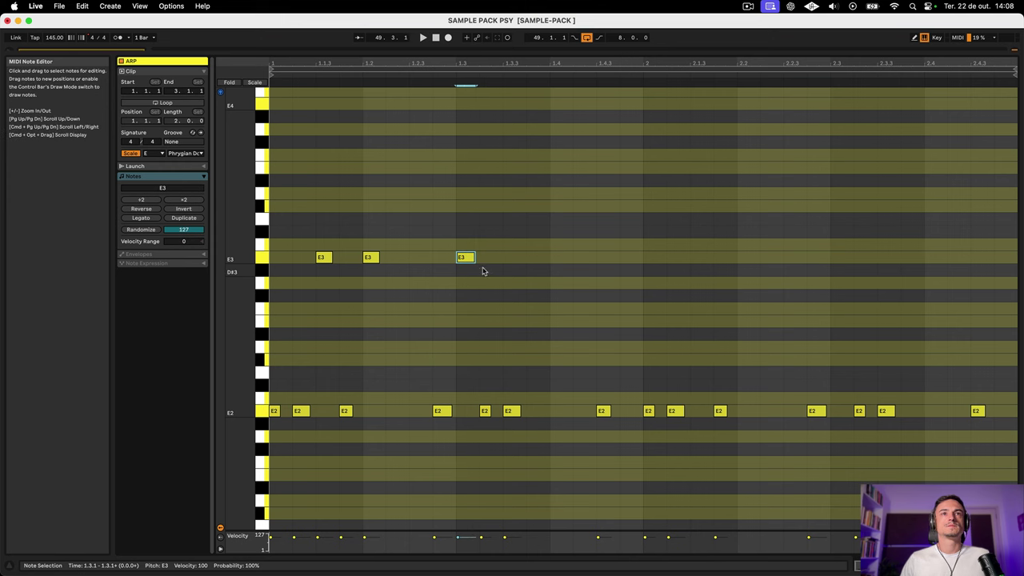
# - Add E3 notes at 1.3.4 and 1.4.2 to the first bar of the pattern
pyautogui.moveTo(480, 270); pyautogui.dragTo(301, 262)
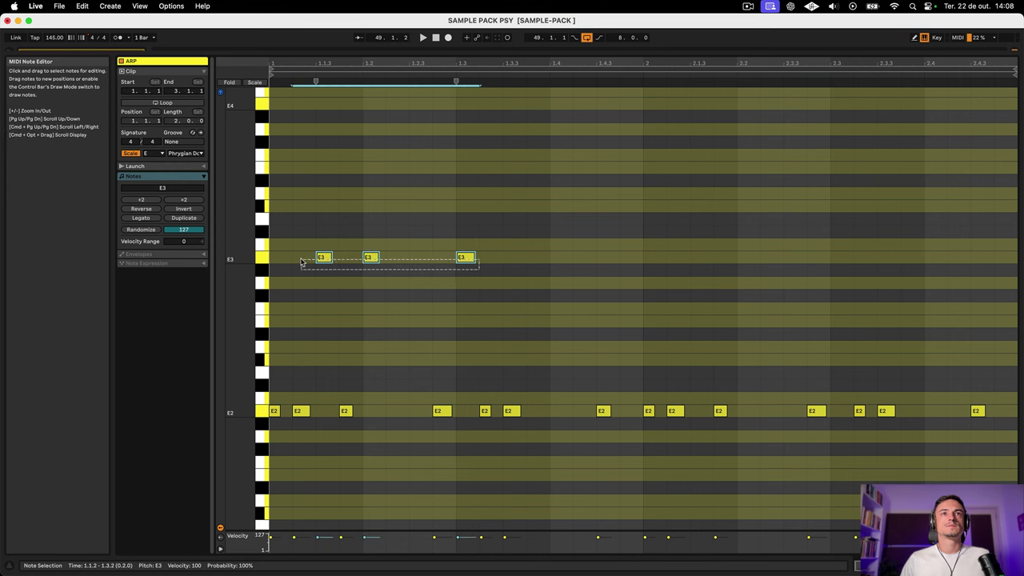
pyautogui.doubleClick(536, 262)
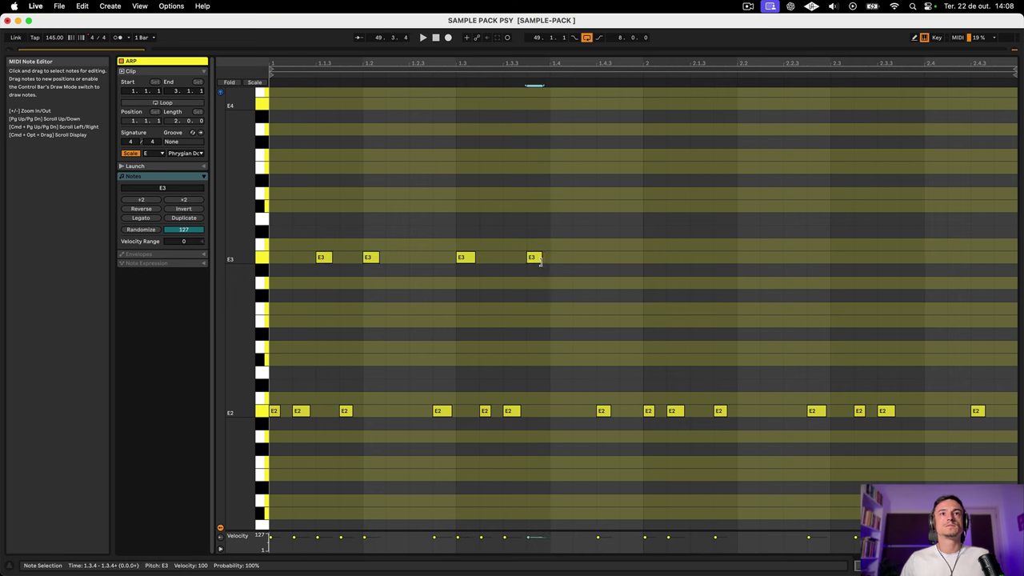
pyautogui.doubleClick(575, 261)
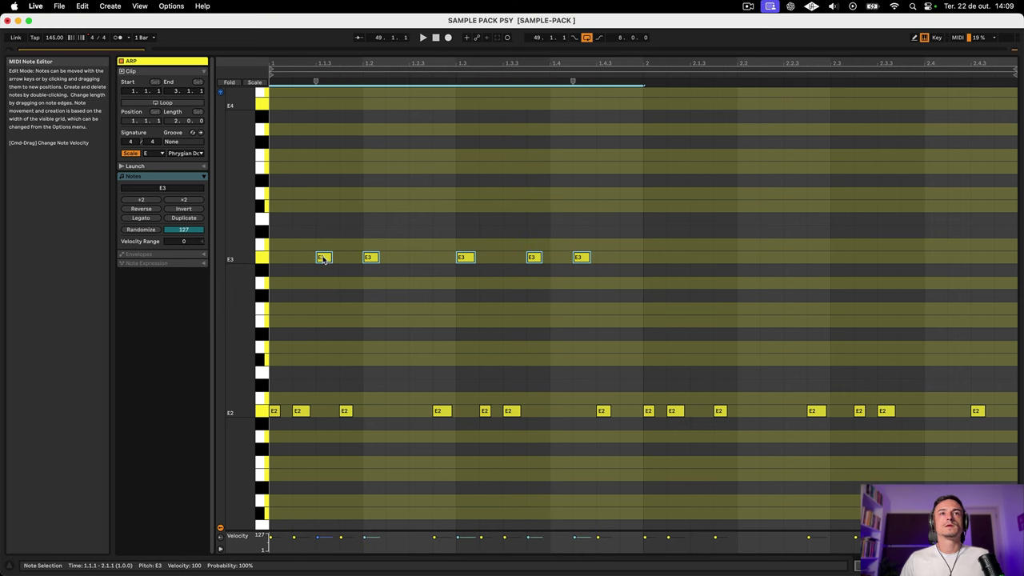
# - Copy the first bar's E3 notes into the second bar and play the two-bar pattern
pyautogui.moveTo(323, 257)
pyautogui.mouseDown()
pyautogui.moveTo(690, 273)
pyautogui.moveTo(692, 263)
pyautogui.mouseUp()
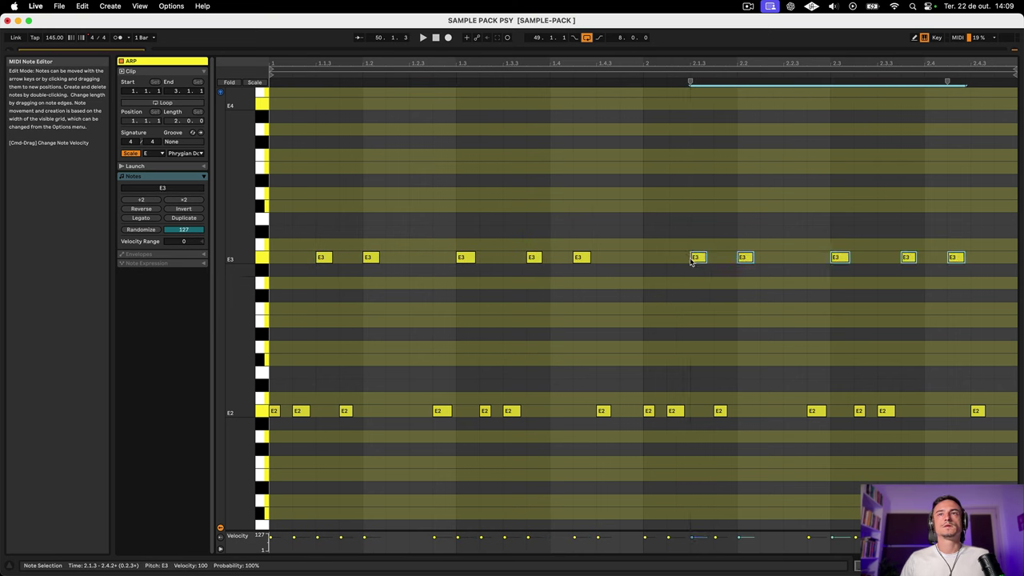
pyautogui.press('space')
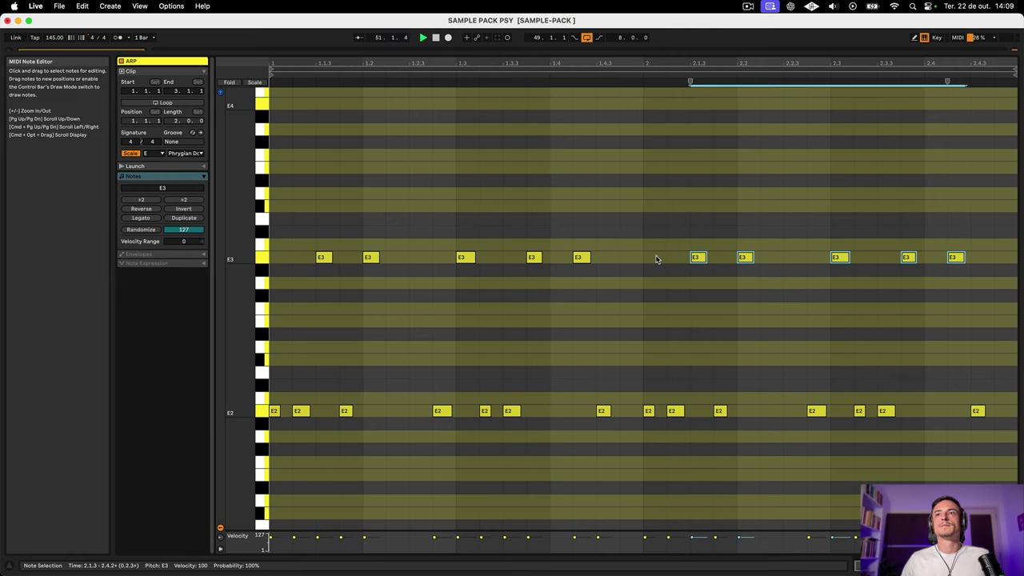
pyautogui.press('space')
pyautogui.press('space')
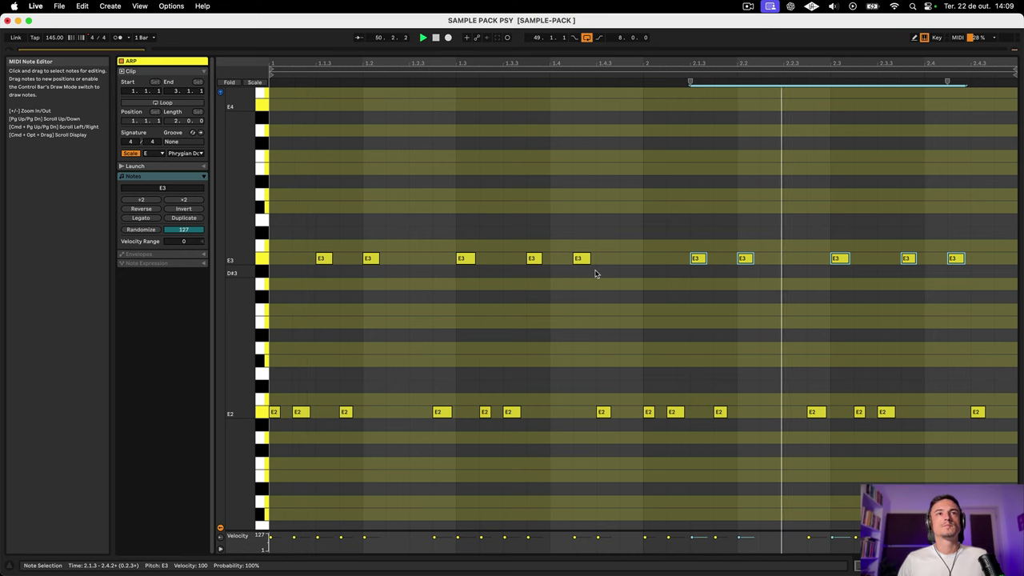
pyautogui.scroll(2, 599, 273)
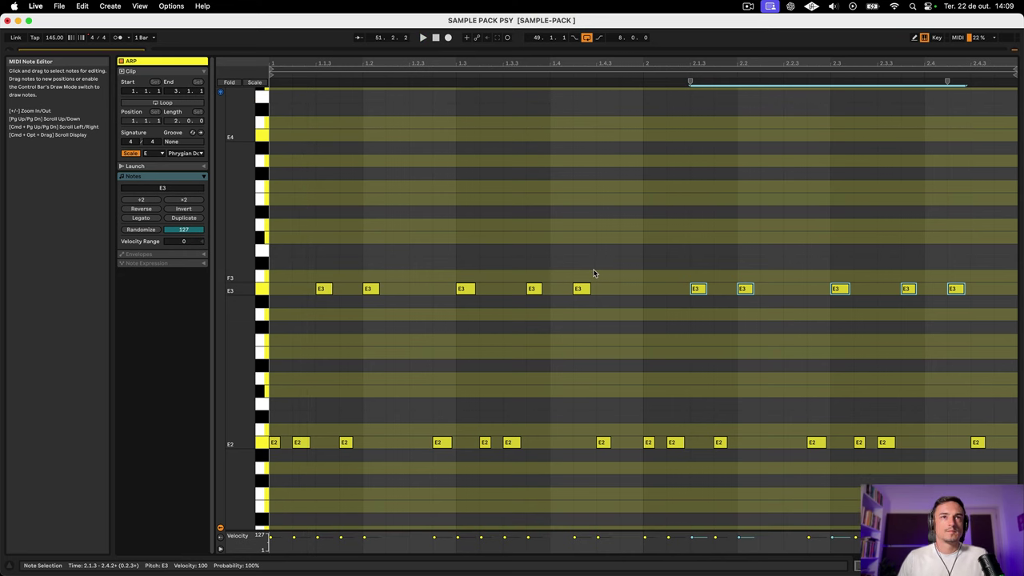
pyautogui.scroll(3, 596, 270)
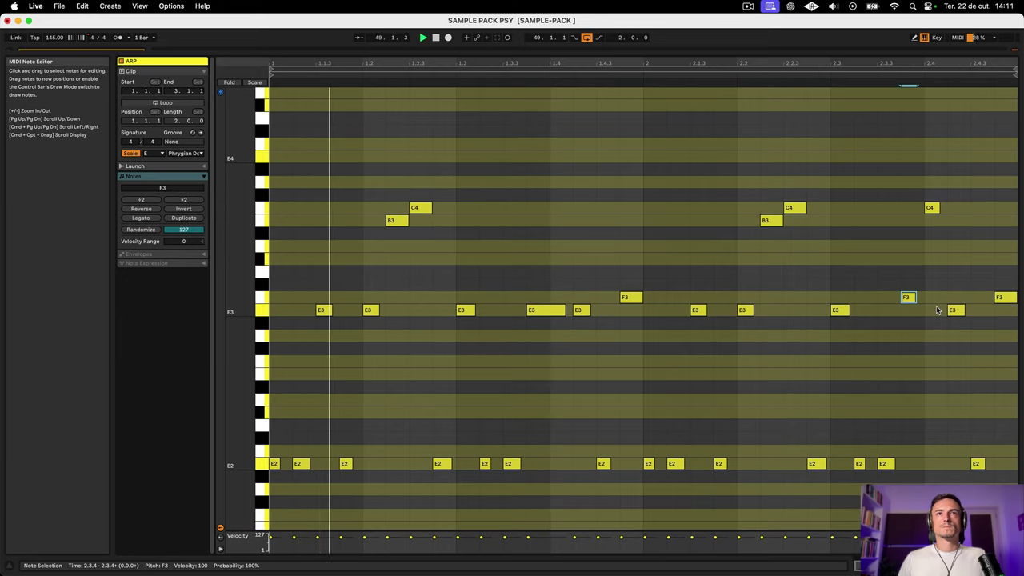
# - Extend the arrangement loop to four bars and duplicate the ARP clip on the LEAD track to bar 51
pyautogui.hotkey('shift', 'Tab')
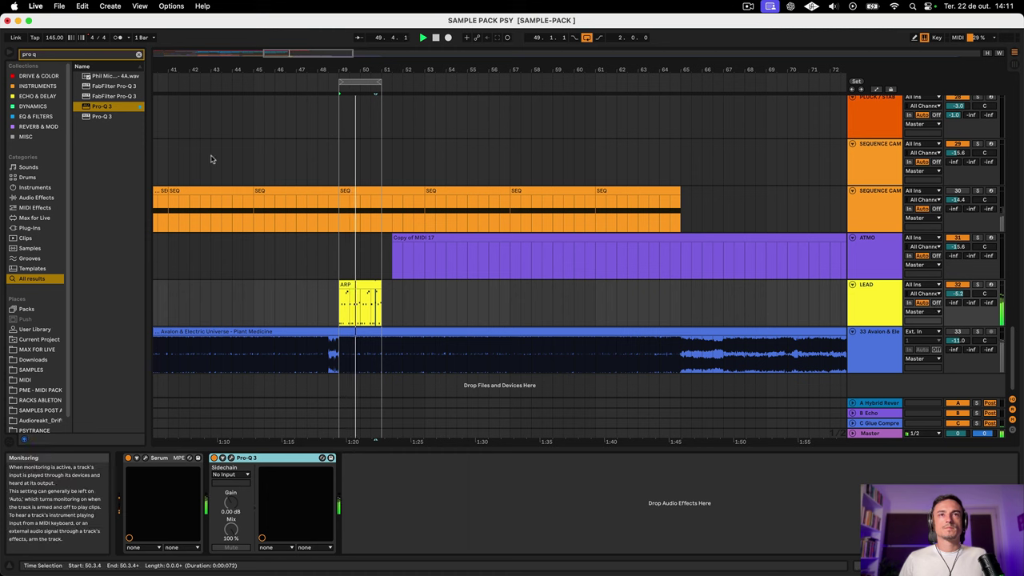
pyautogui.click(369, 286)
pyautogui.press('space')
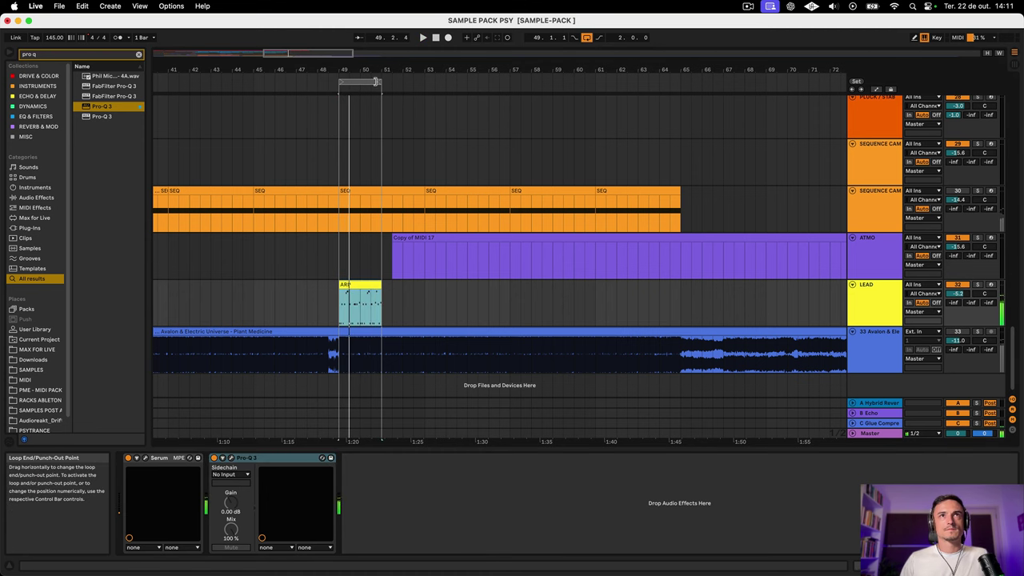
pyautogui.moveTo(376, 82); pyautogui.dragTo(424, 82)
pyautogui.click(358, 286)
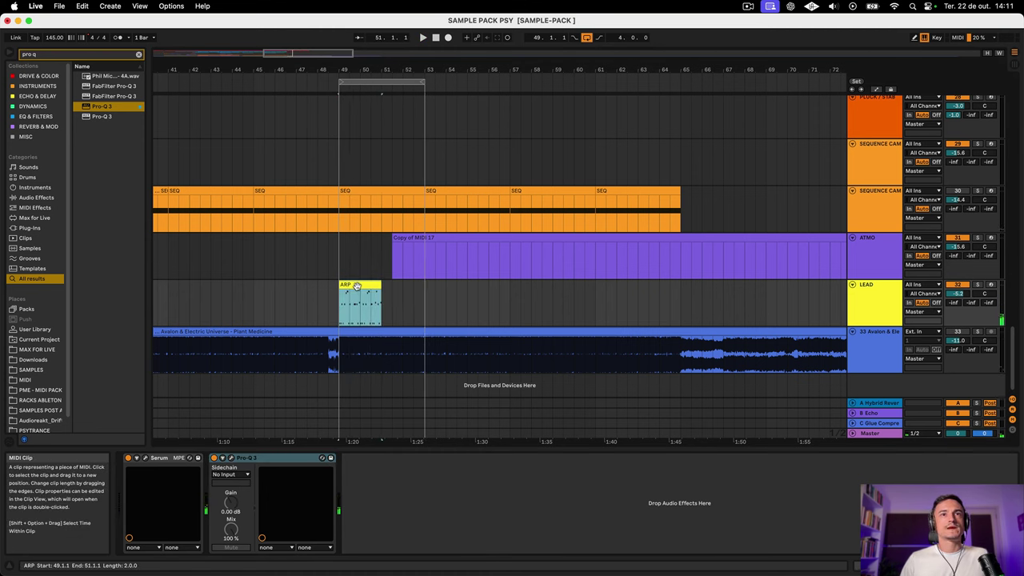
pyautogui.press('super+d')
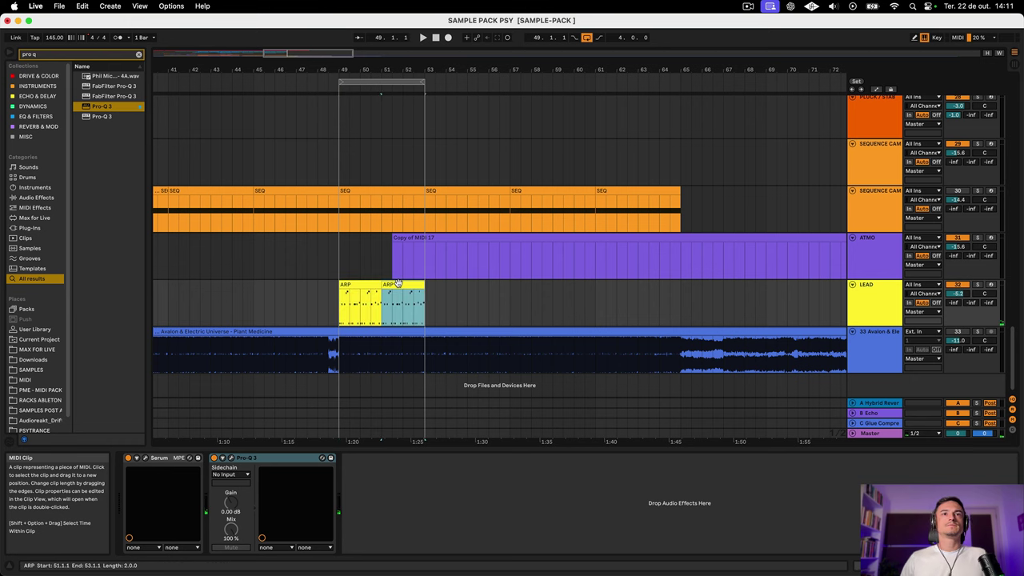
# - Delete all notes in the last beat of the duplicated ARP clip, from 2.4.1 onward, and play it
pyautogui.doubleClick(397, 284)
pyautogui.click(829, 255)
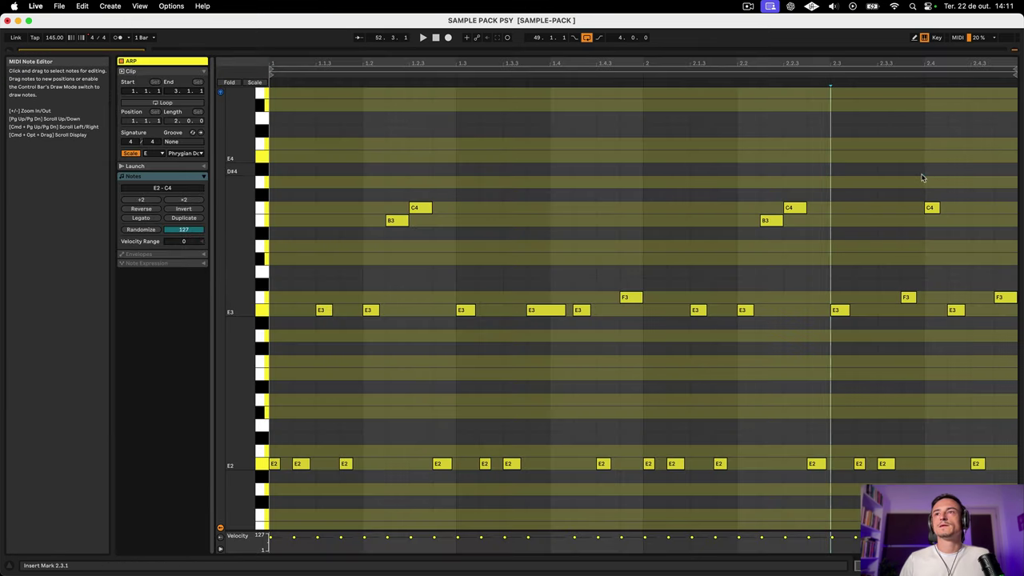
pyautogui.moveTo(921, 178); pyautogui.dragTo(1019, 490)
pyautogui.press('Delete')
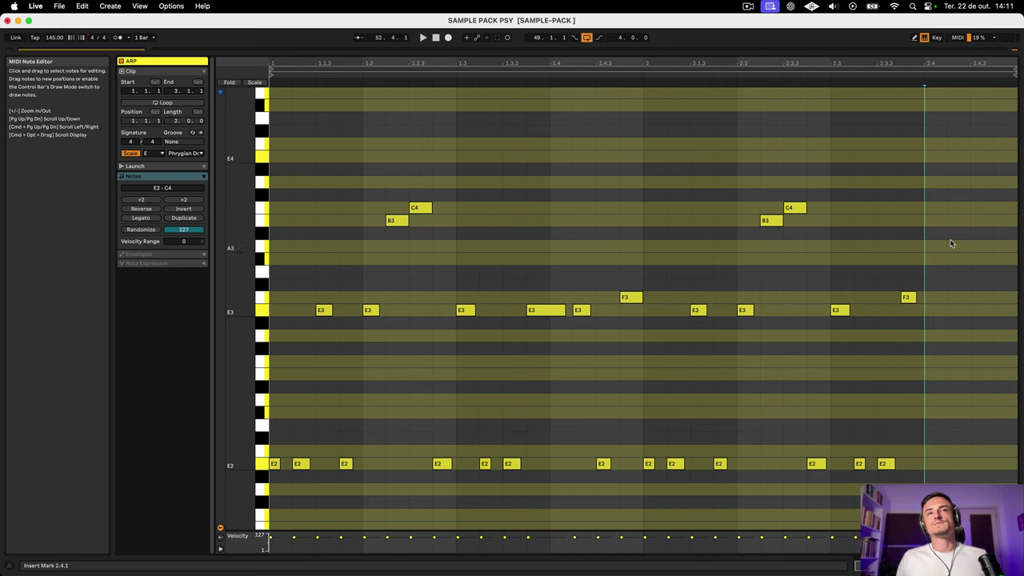
pyautogui.press('space')
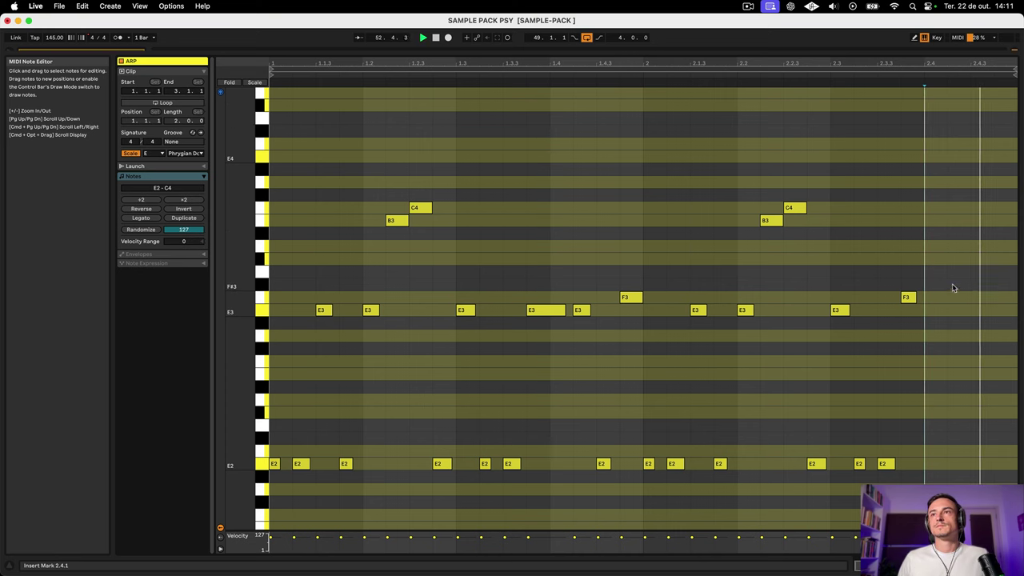
# - Fill the last beat with F4 at 2.4.1, E4 at 2.4.2, A3 at 2.4.3 and G#3 at 2.4.4, then play it
pyautogui.doubleClick(937, 157)
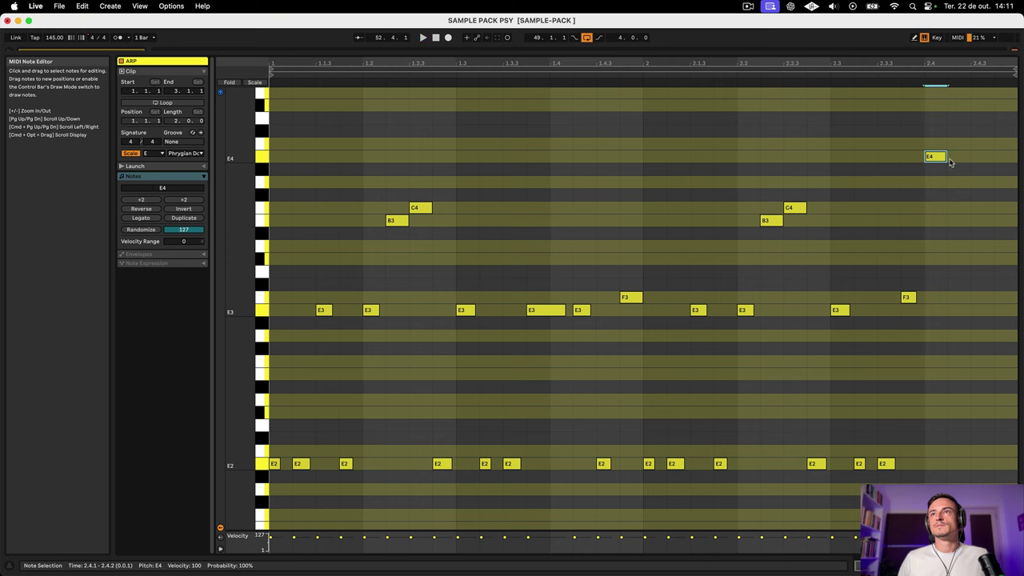
pyautogui.moveTo(930, 160); pyautogui.dragTo(933, 146)
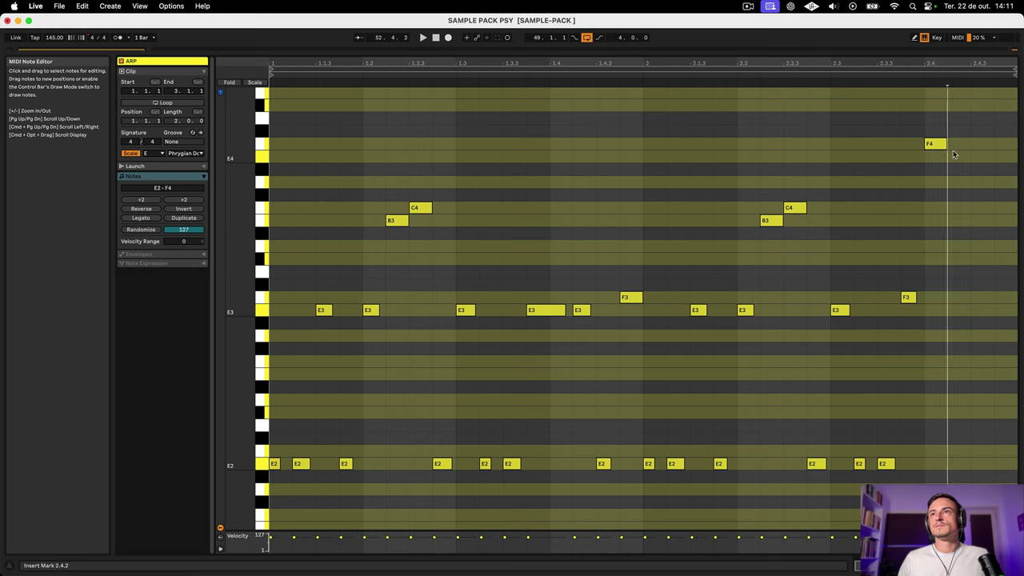
pyautogui.doubleClick(957, 158)
pyautogui.doubleClick(981, 248)
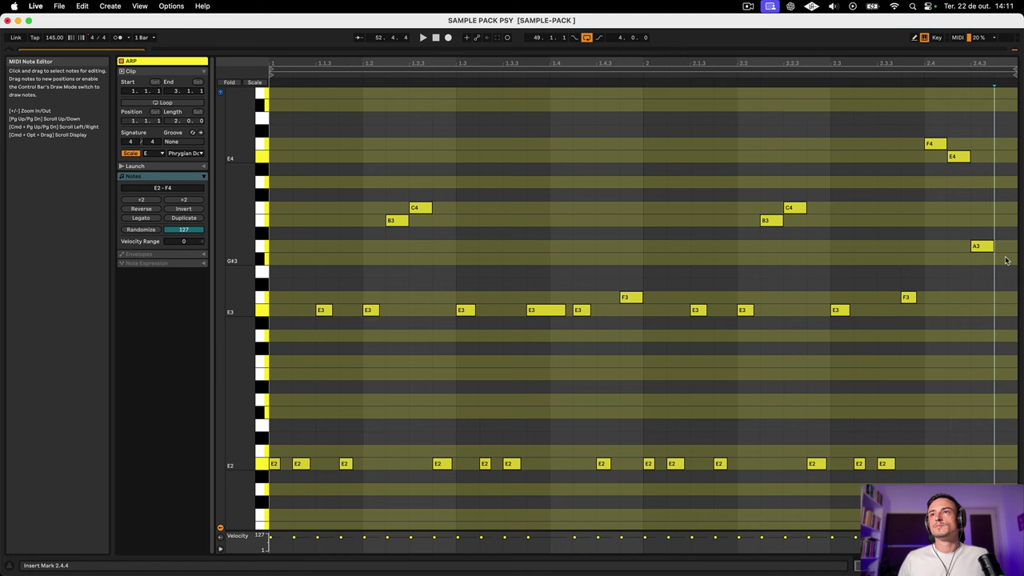
pyautogui.doubleClick(1005, 259)
pyautogui.press('space')
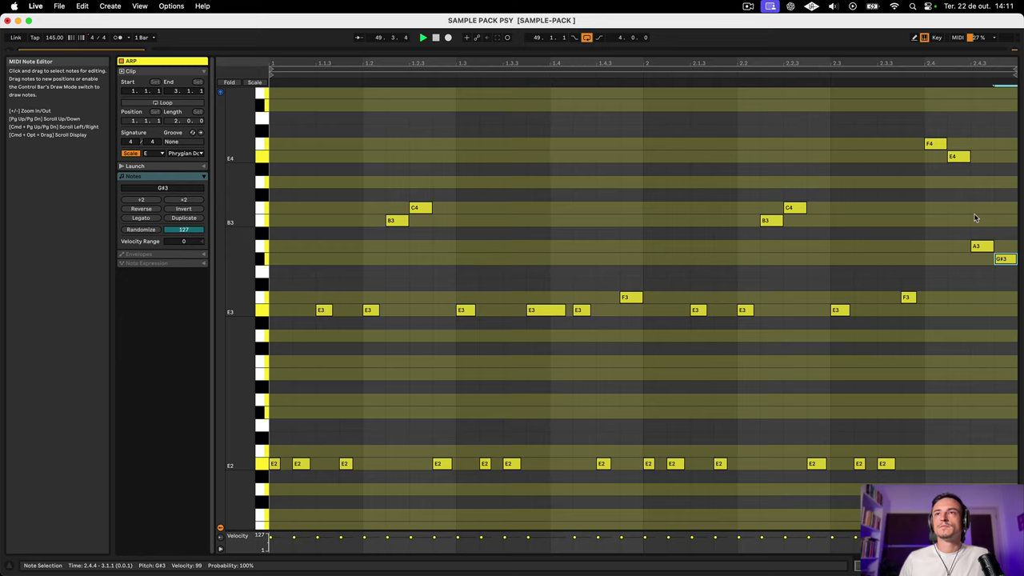
# - In the four-bar ARP clip, raise the long E3 note at 1.3.4 to B3 and play the pattern
pyautogui.hotkey('shift', 'Tab')
pyautogui.click(401, 284)
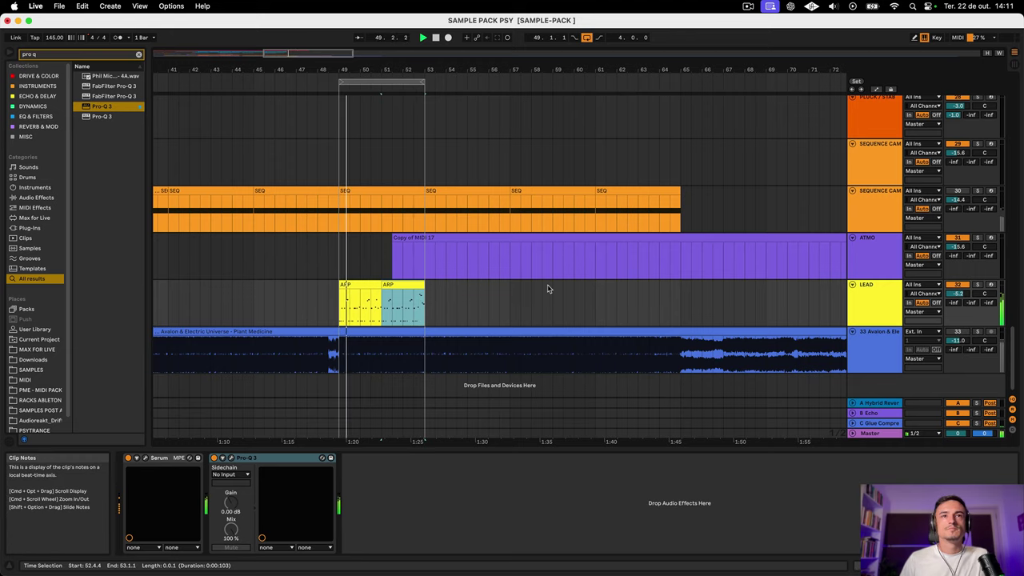
pyautogui.hotkey('shift', 'Tab')
pyautogui.click(426, 326)
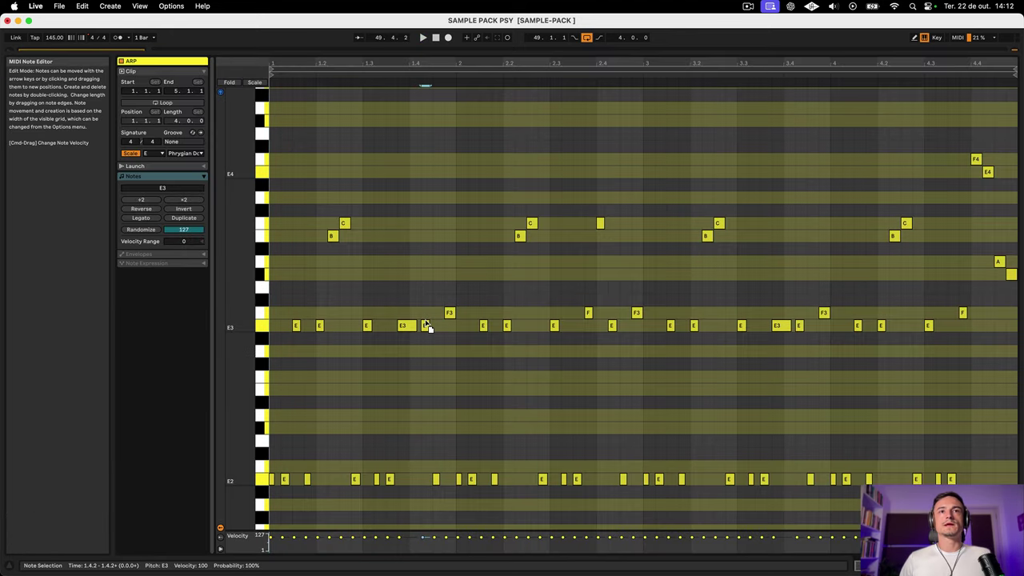
pyautogui.click(408, 328)
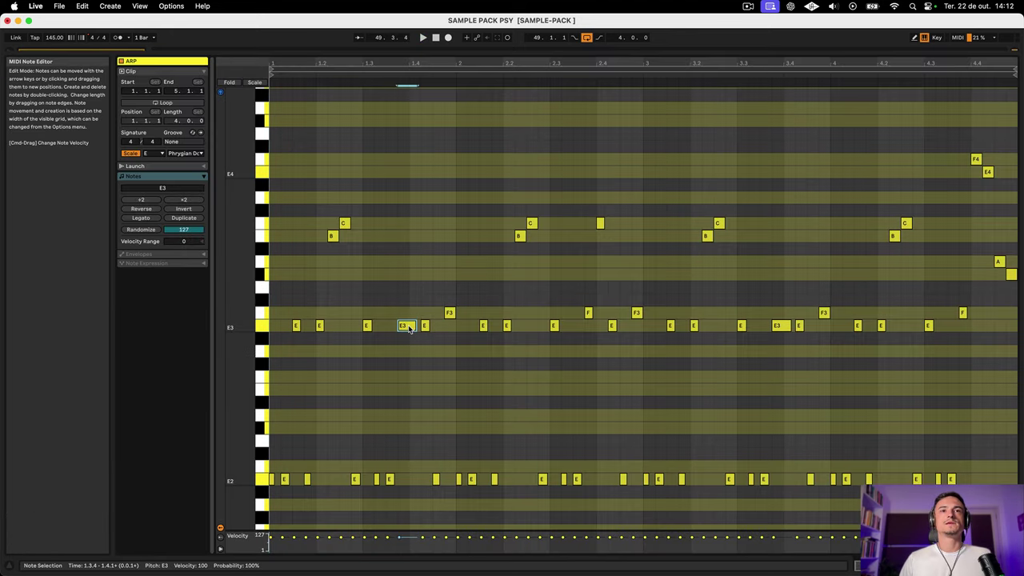
pyautogui.moveTo(411, 327); pyautogui.dragTo(410, 242)
pyautogui.press('space')
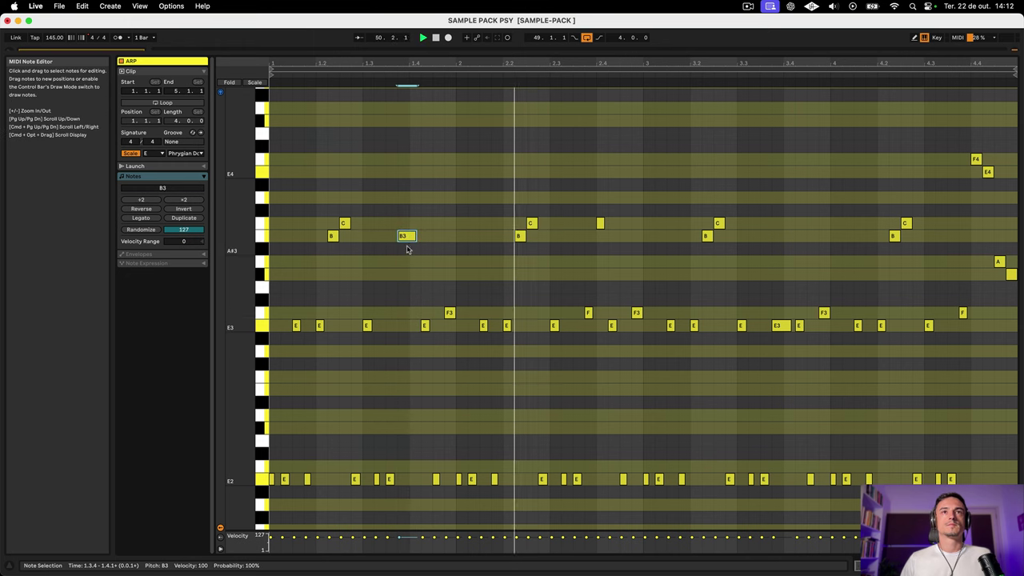
pyautogui.press('space')
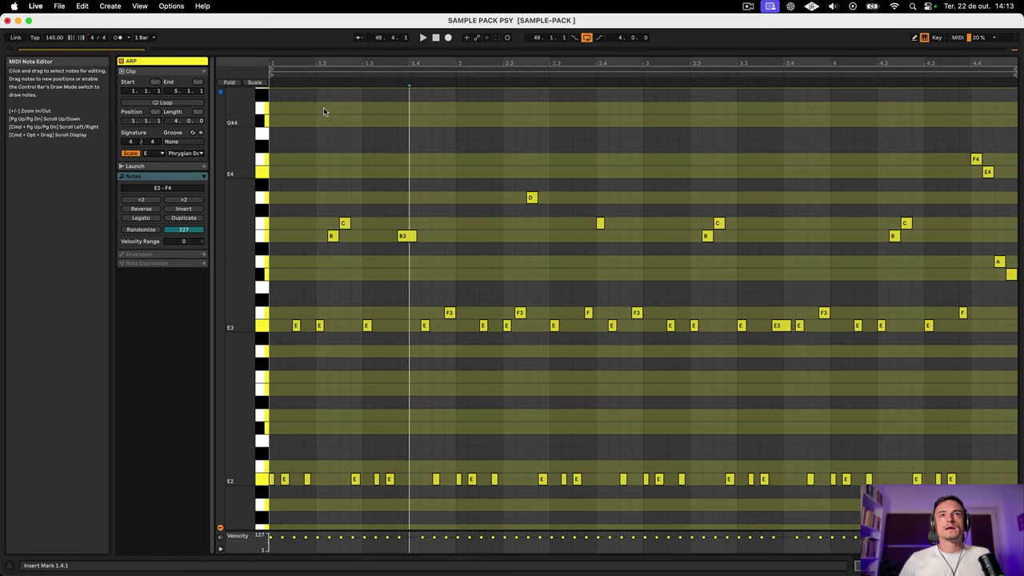
# - Clear the notes above E3 across the four-bar ARP clip
pyautogui.moveTo(323, 116); pyautogui.dragTo(1021, 285)
pyautogui.press('Delete')
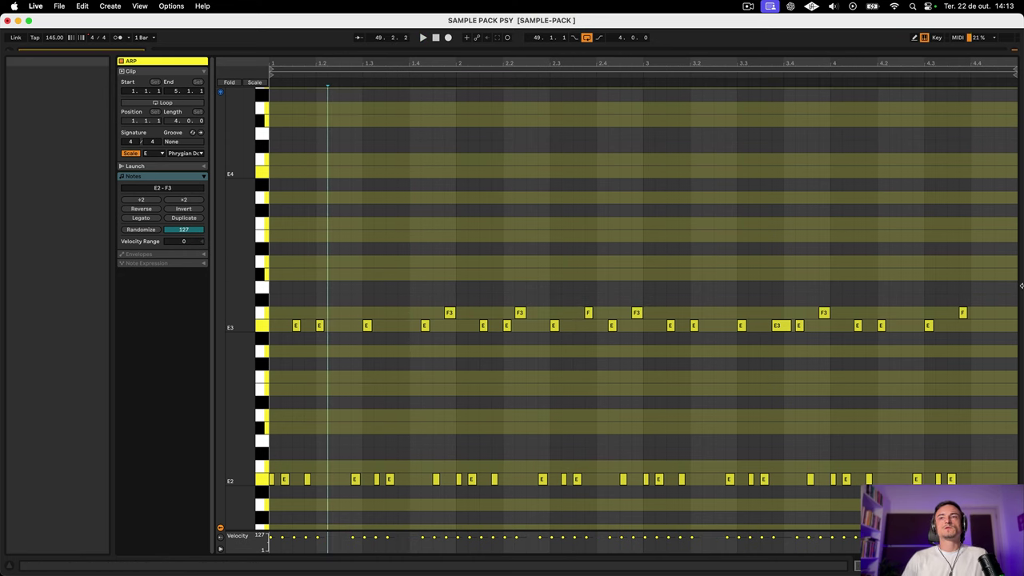
pyautogui.moveTo(932, 299); pyautogui.dragTo(1017, 316)
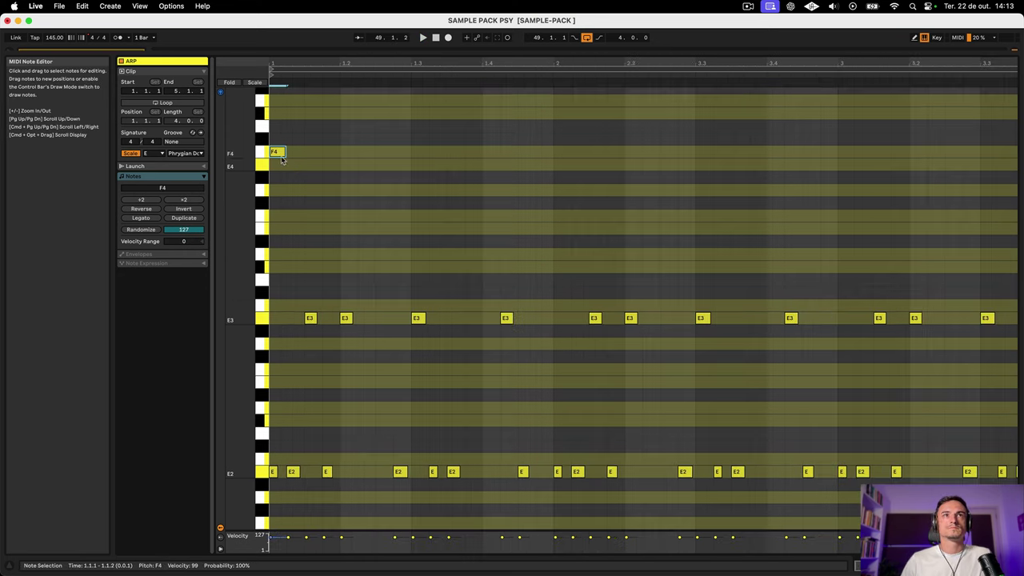
# - Move the F4 note to 1.1.4 and add E4 at 1.2.2, A3 at 1.2.3 and G#3 at 1.2.4
pyautogui.moveTo(281, 152); pyautogui.dragTo(339, 158)
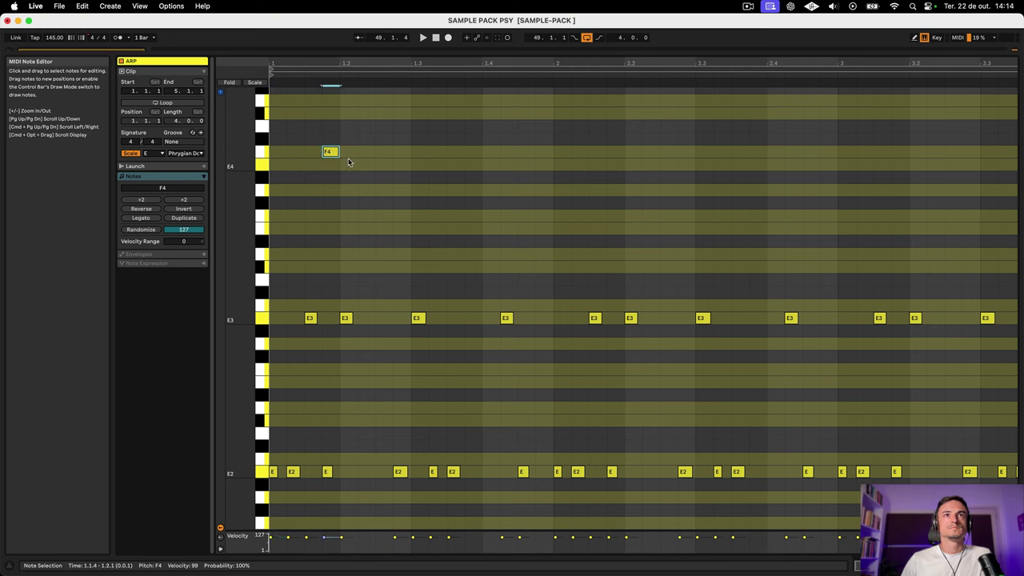
pyautogui.doubleClick(366, 194)
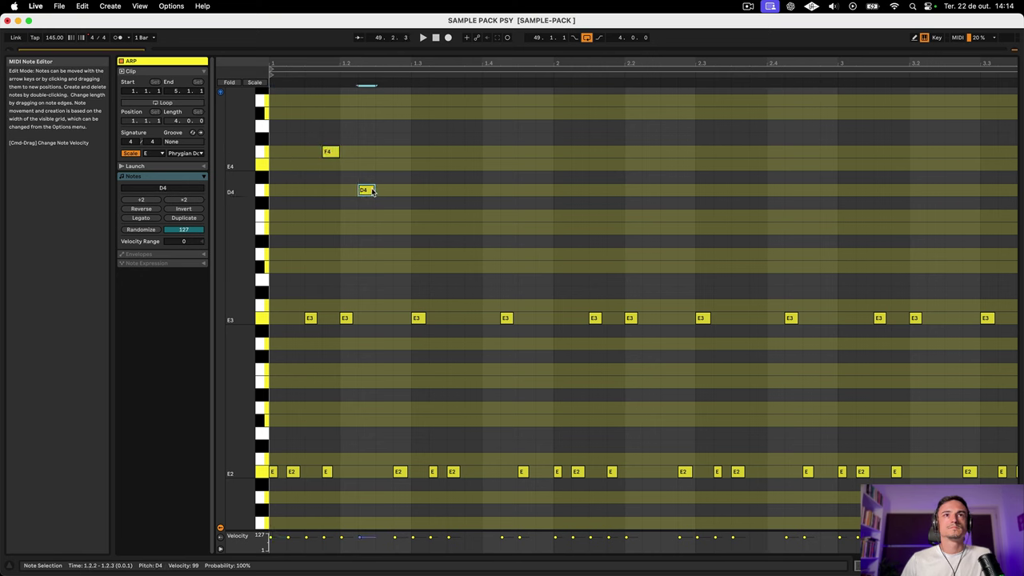
pyautogui.moveTo(372, 192); pyautogui.dragTo(372, 166)
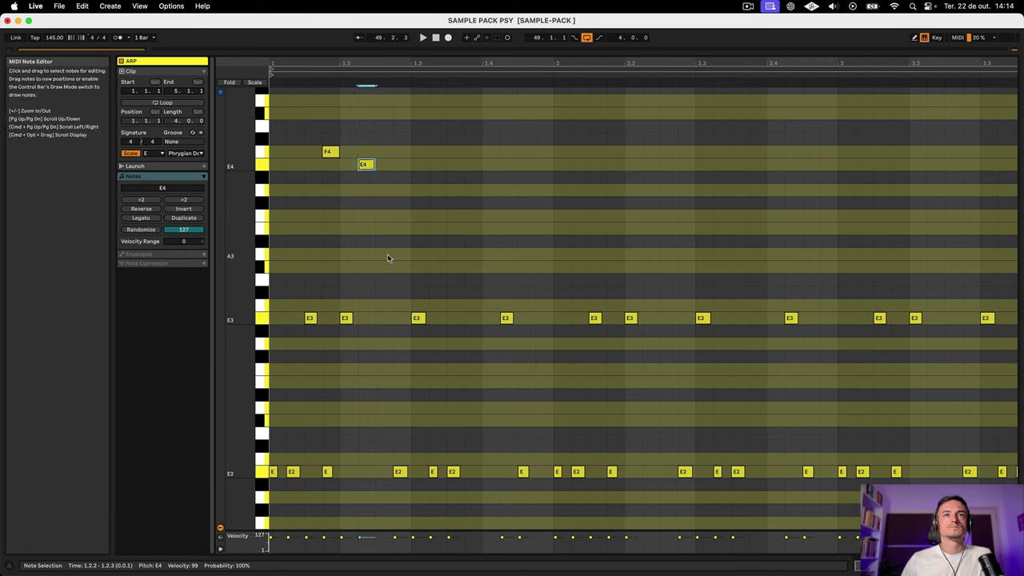
pyautogui.doubleClick(384, 254)
pyautogui.doubleClick(402, 267)
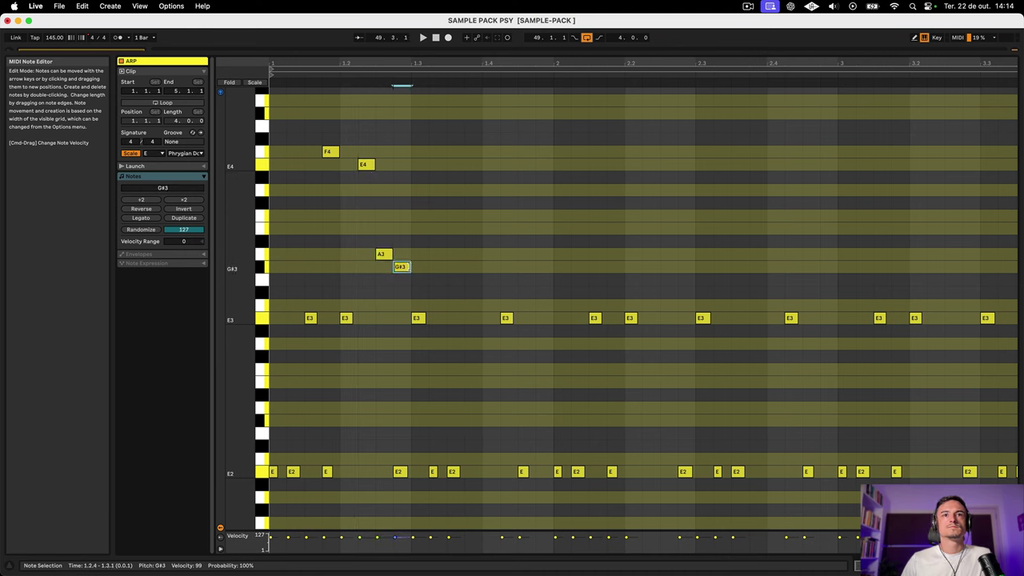
# - Delete the E2 note at 1.2.4 and play the new opening phrase
pyautogui.click(400, 472)
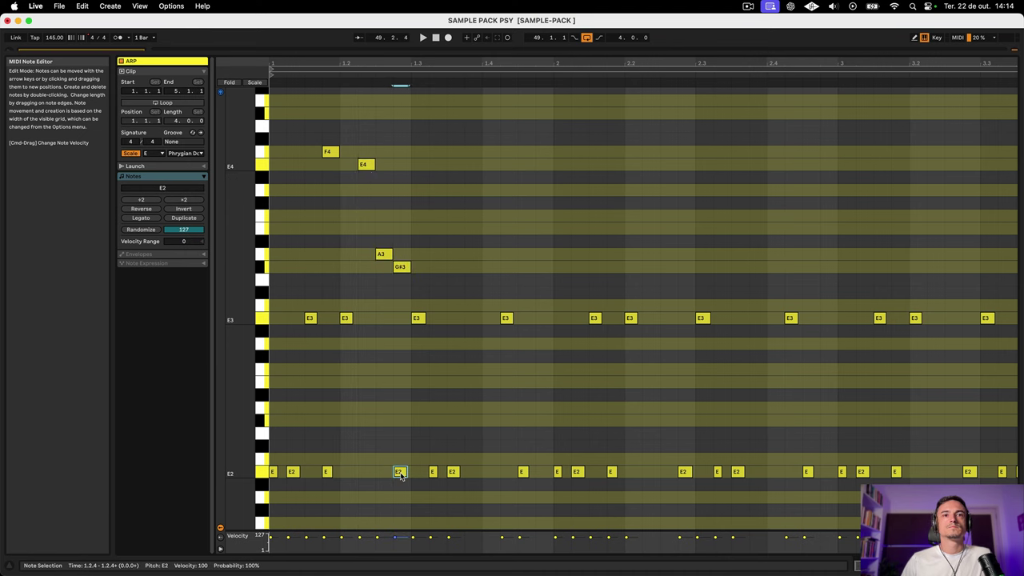
pyautogui.doubleClick(400, 471)
pyautogui.press('space')
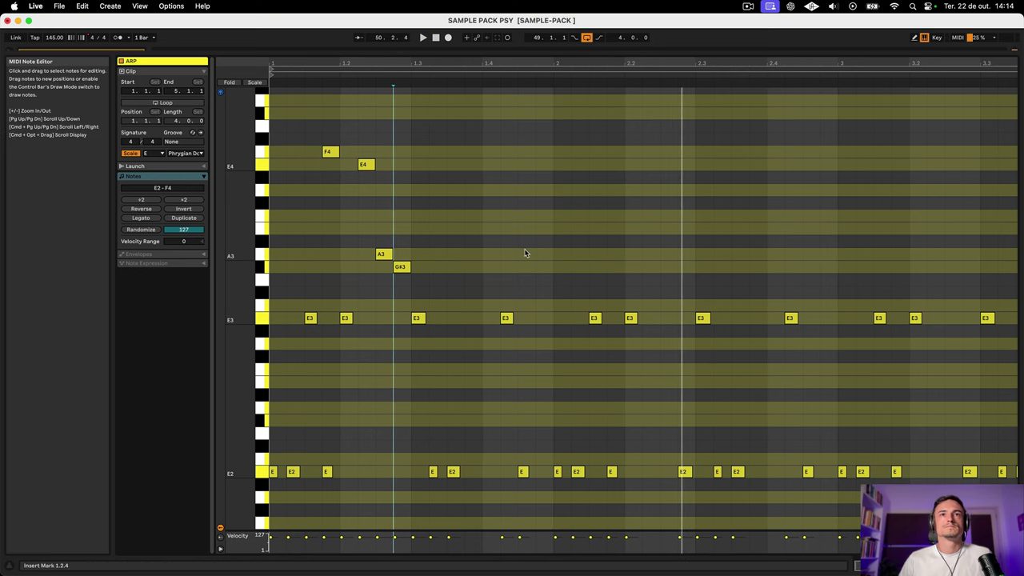
pyautogui.click(481, 256)
pyautogui.press('space')
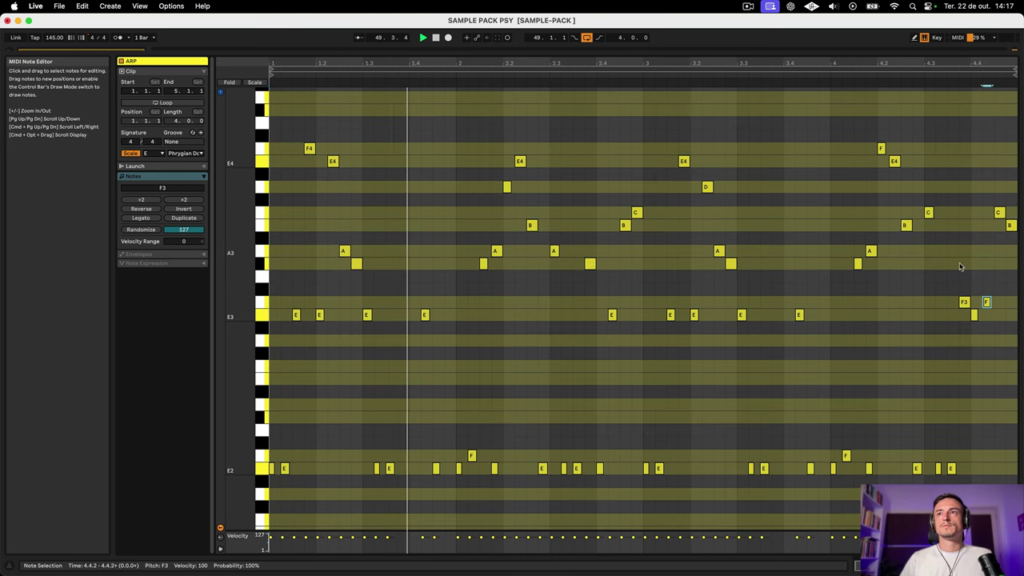
# - Try the F3 note at 4.4.2 an octave higher at F4 during playback, then settle it on E4
pyautogui.click(986, 303)
pyautogui.moveTo(986, 303); pyautogui.dragTo(986, 150)
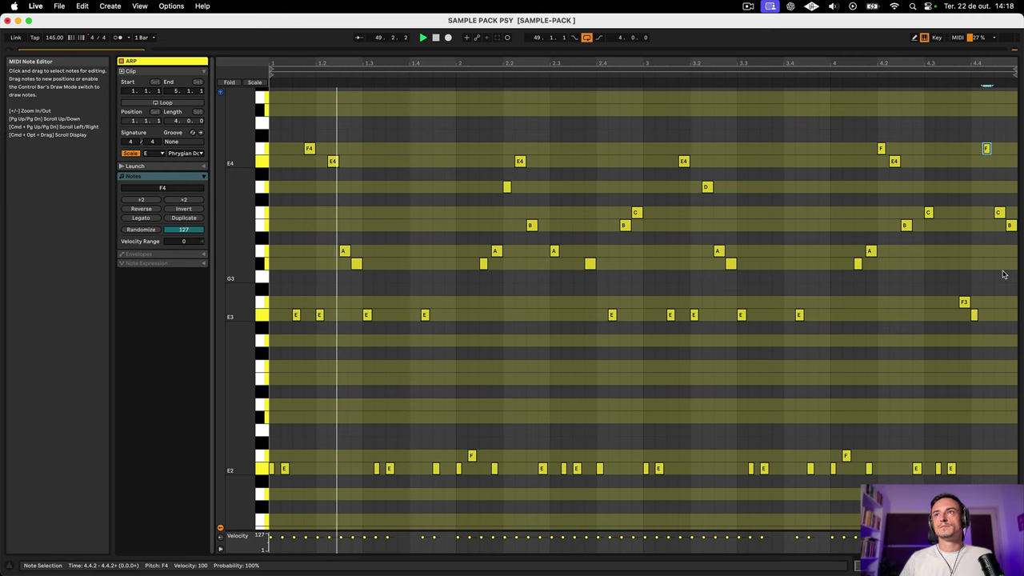
pyautogui.moveTo(987, 150); pyautogui.dragTo(987, 160)
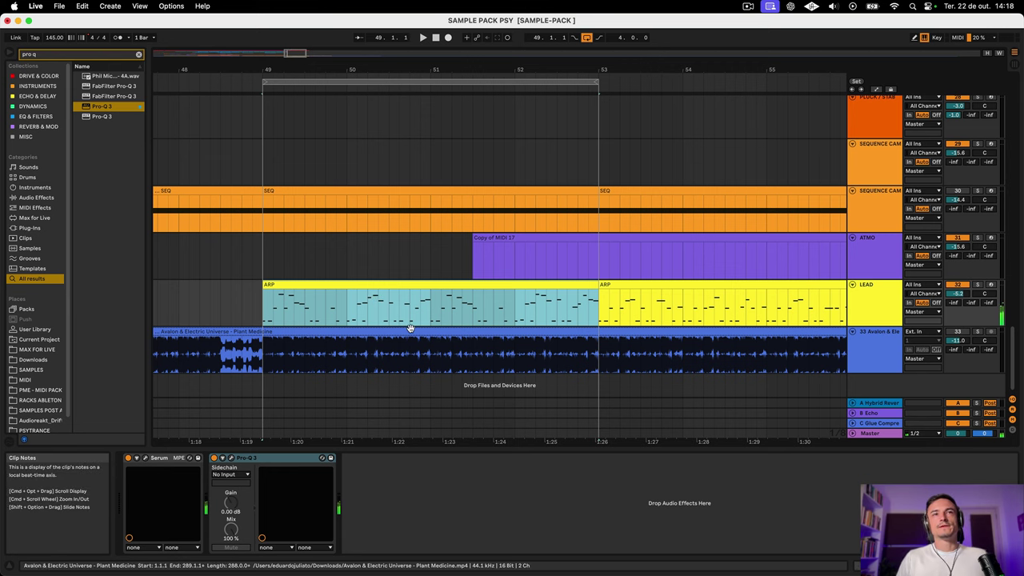
# - Reopen the four-bar ARP clip starting at bar 49 in the note editor and place the insert marker at 2.1.3
pyautogui.doubleClick(460, 289)
pyautogui.click(483, 331)
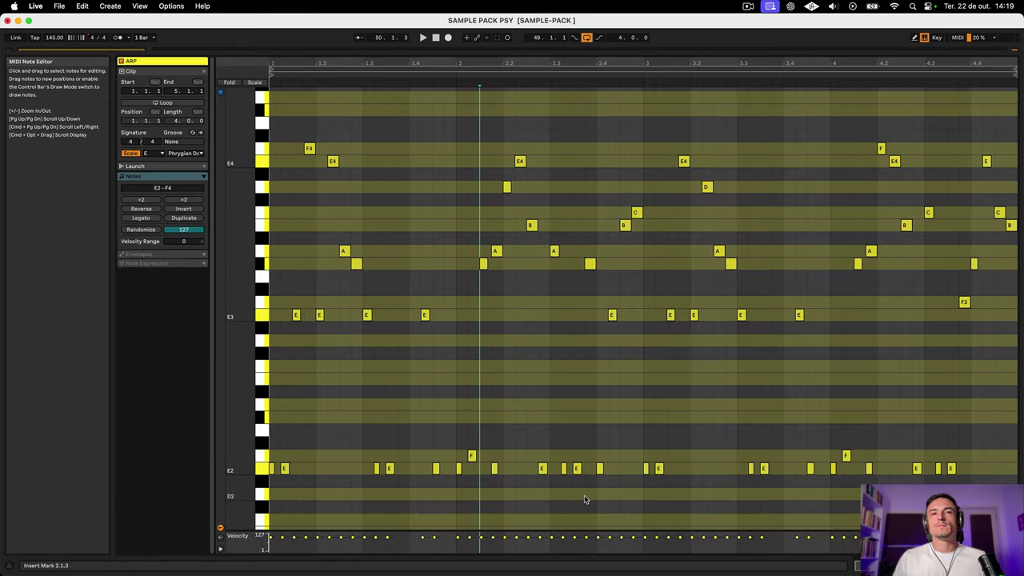